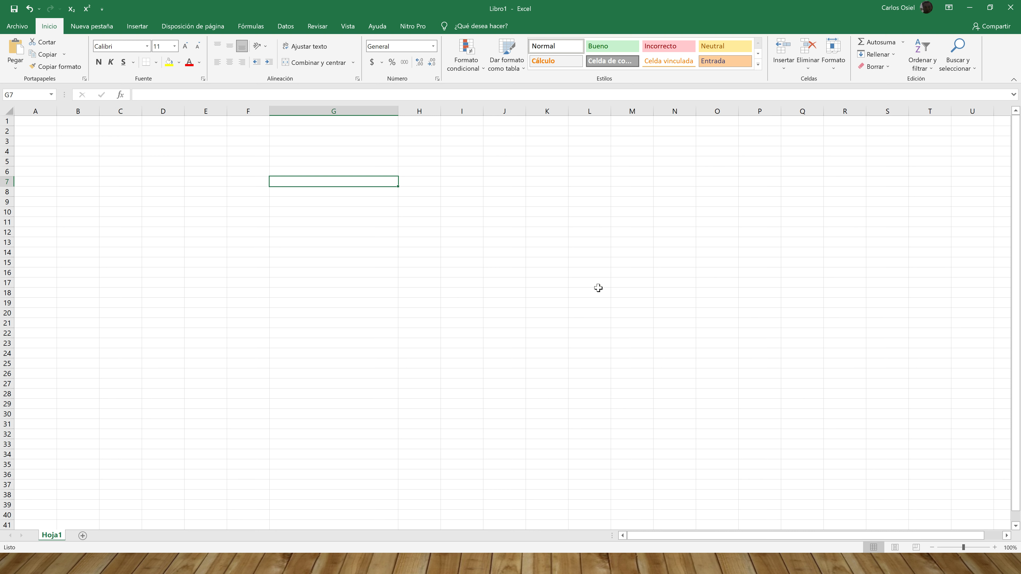
# - Enter the countries RUSIA, JAPON, CHINA, COREA DEL SUR and AUSTRALIA in cells G7 to G11
pyautogui.write('R')
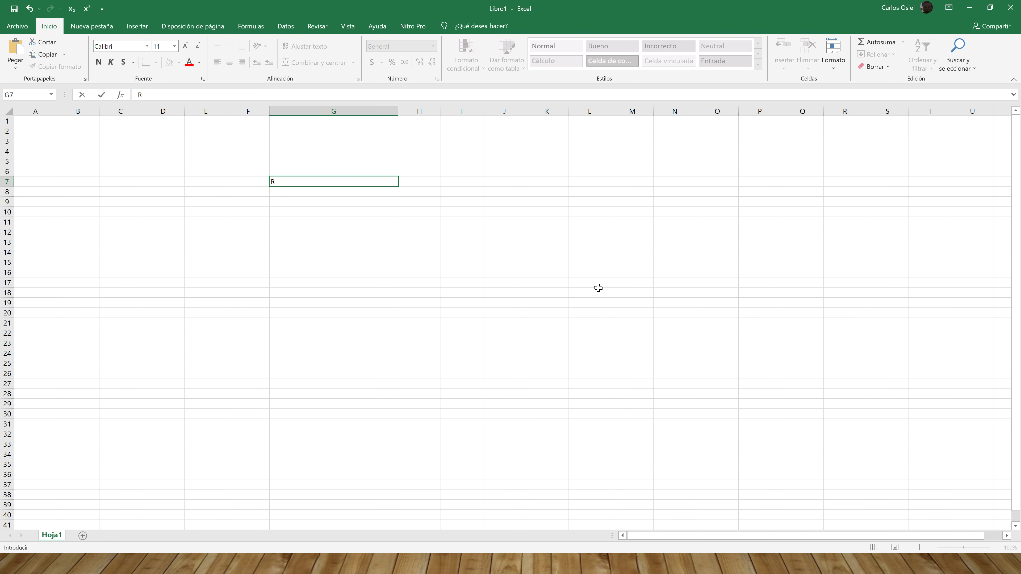
pyautogui.write('USIA')
pyautogui.press('Return')
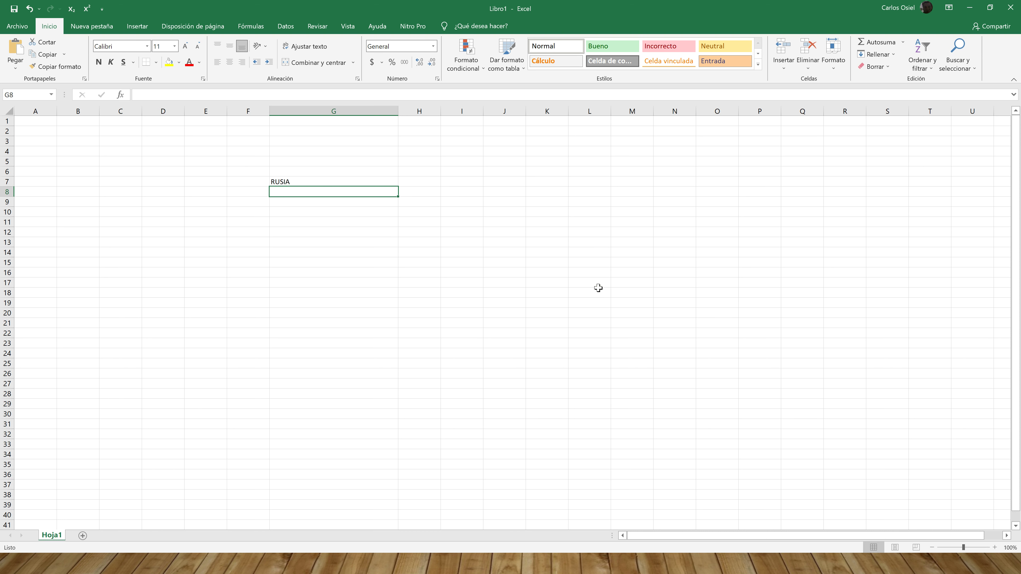
pyautogui.write('JAPON')
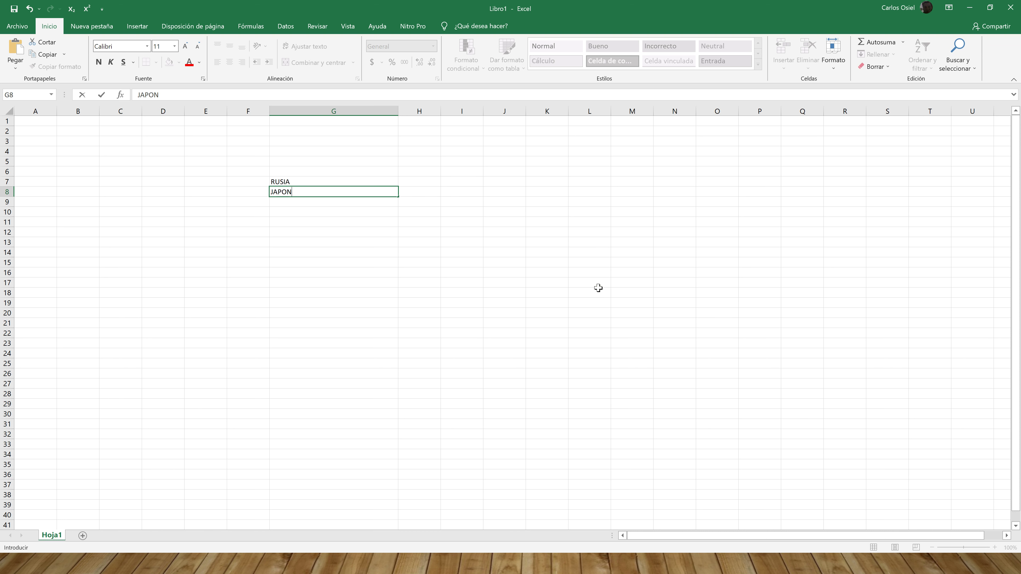
pyautogui.press('Return')
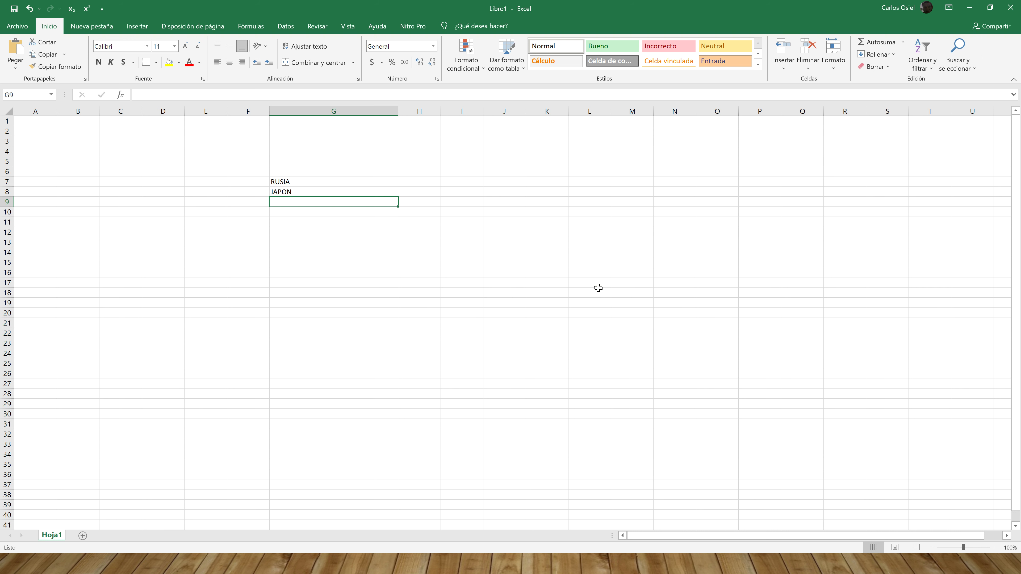
pyautogui.write('CHINA')
pyautogui.press('Return')
pyautogui.write('COREA DEL SUR')
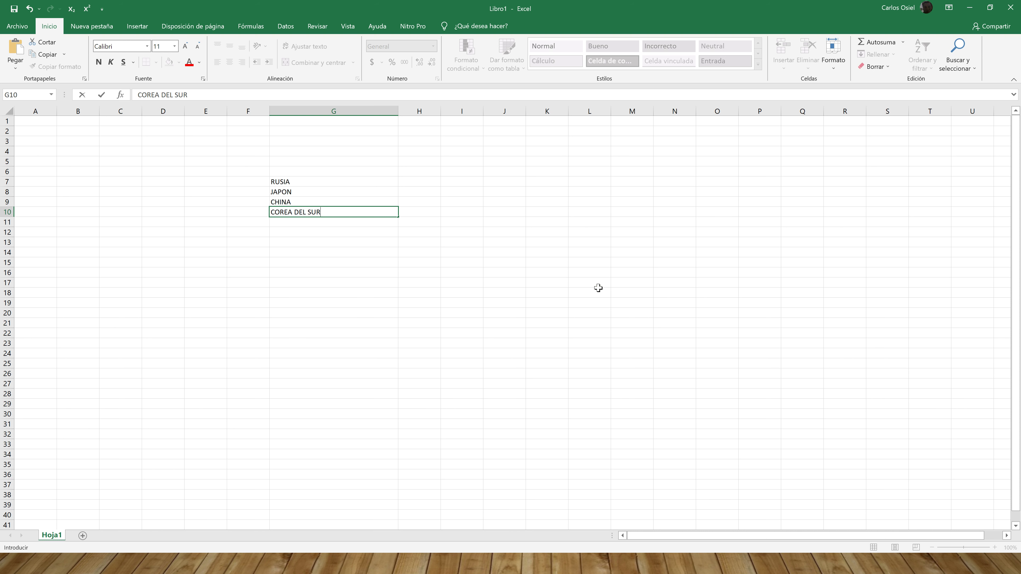
pyautogui.press('Return')
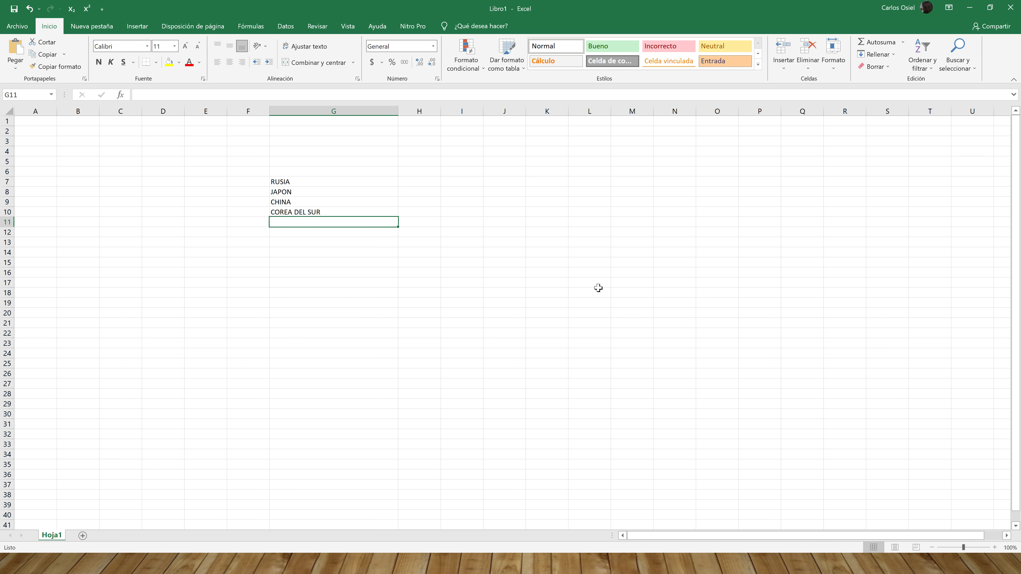
pyautogui.write('A')
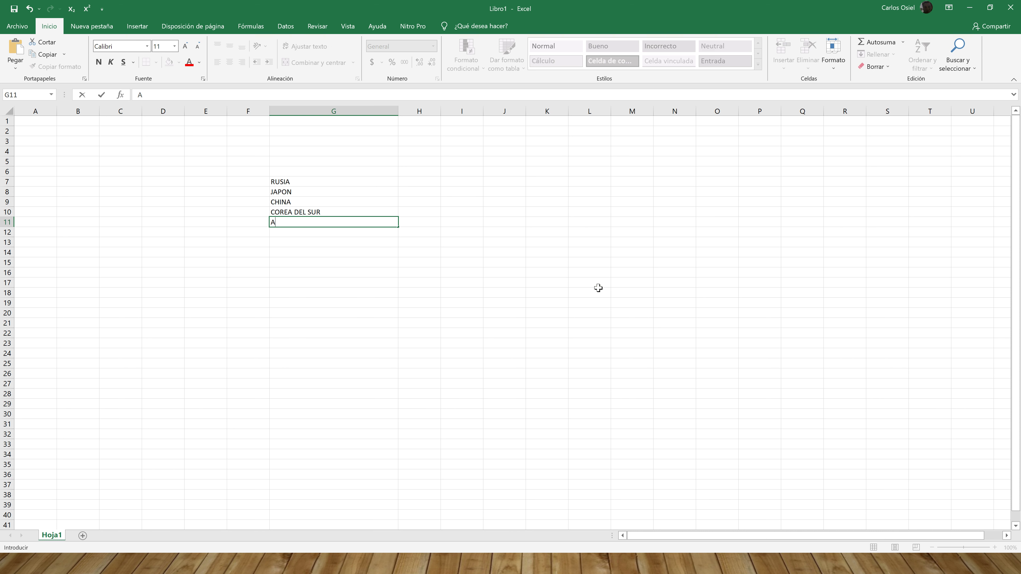
pyautogui.write('USTRALIA')
pyautogui.press('Return')
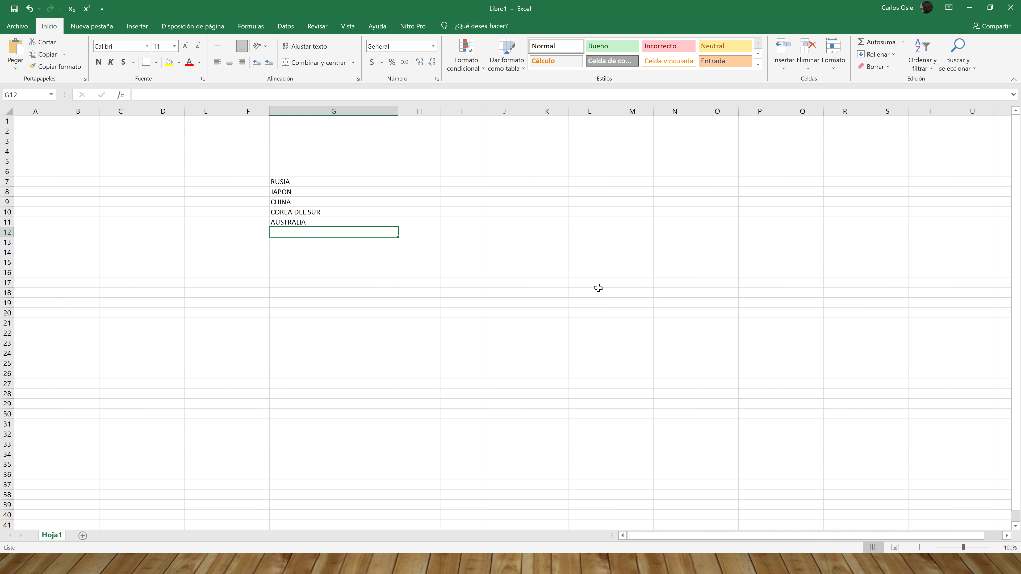
# - Continue the country list in G12 to G16 with EUA, SUECIA, ALEMANIA, REINO UNIDO and PAISES BAJOS
pyautogui.write('EUA')
pyautogui.press('Return')
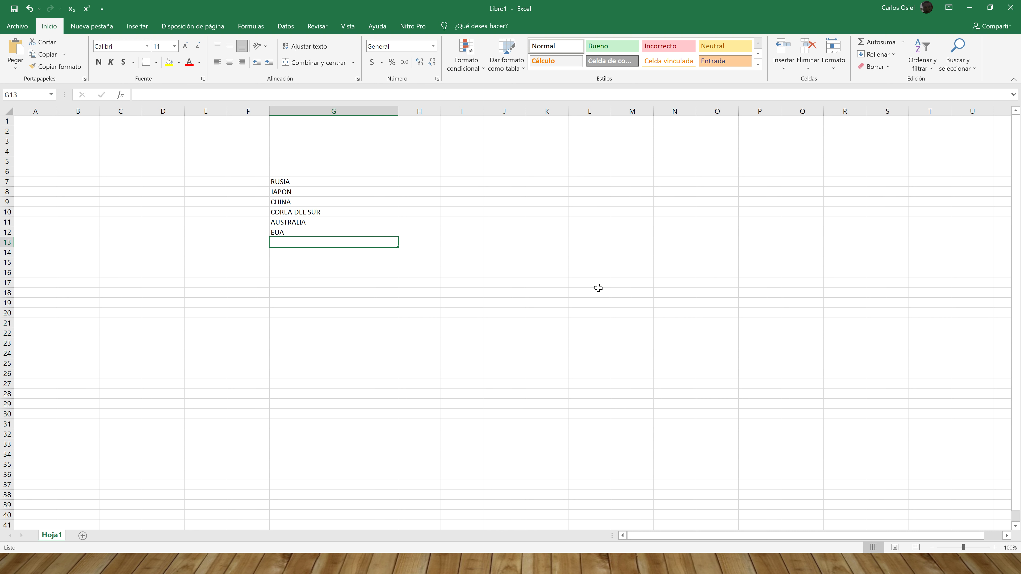
pyautogui.write('SUECIA')
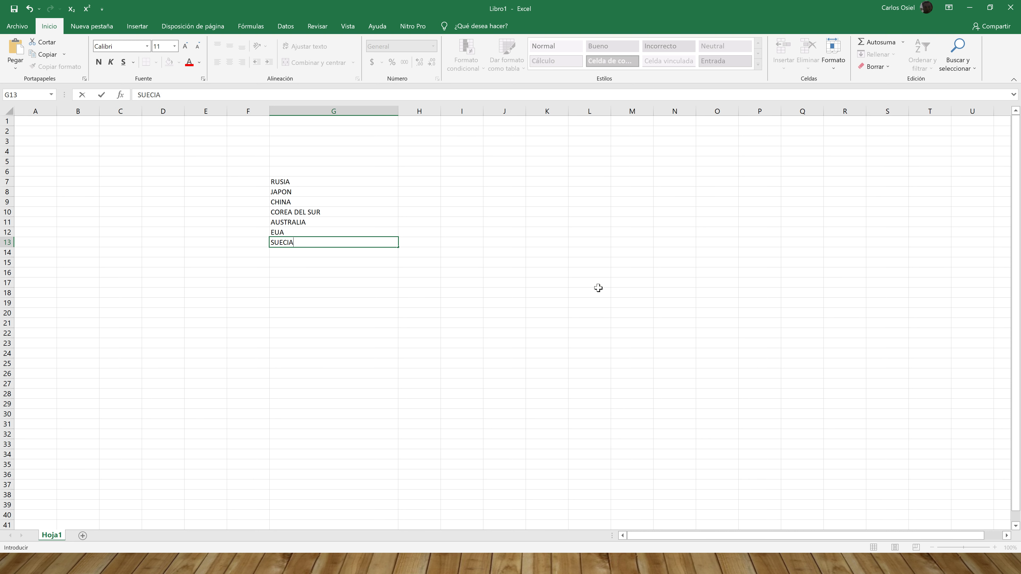
pyautogui.press('Return')
pyautogui.write('ALEMAN')
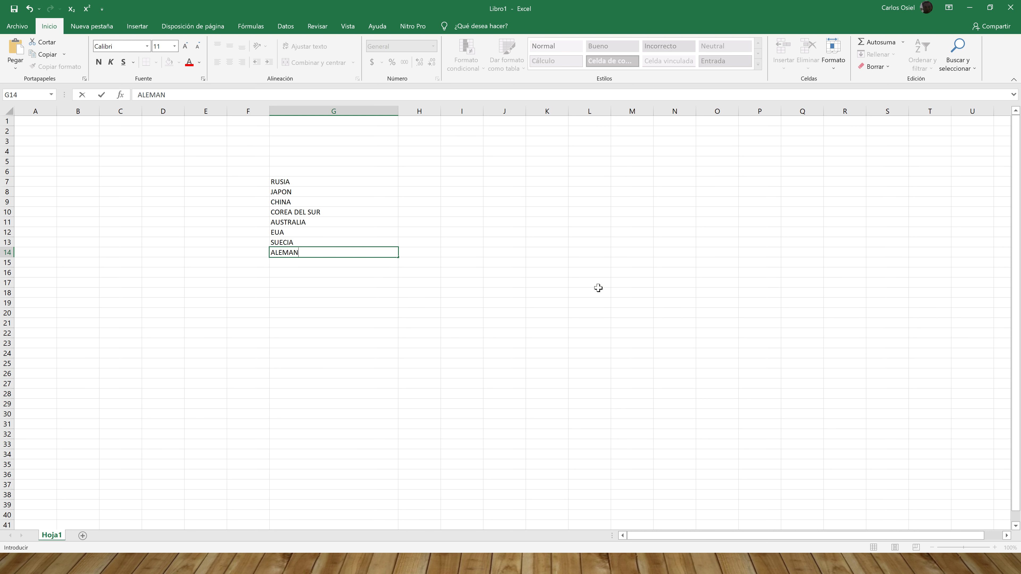
pyautogui.write('IA')
pyautogui.press('Return')
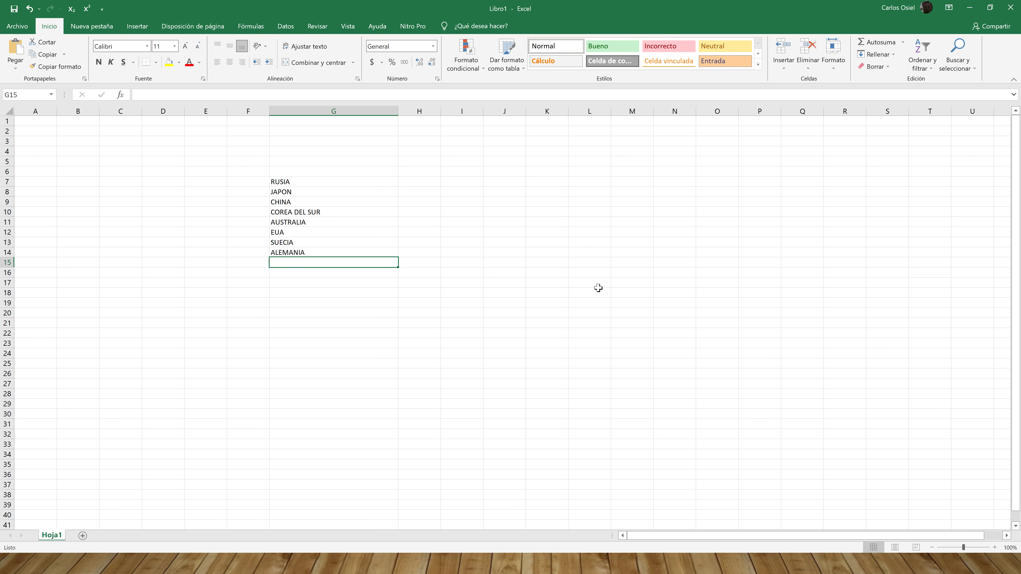
pyautogui.write('REI')
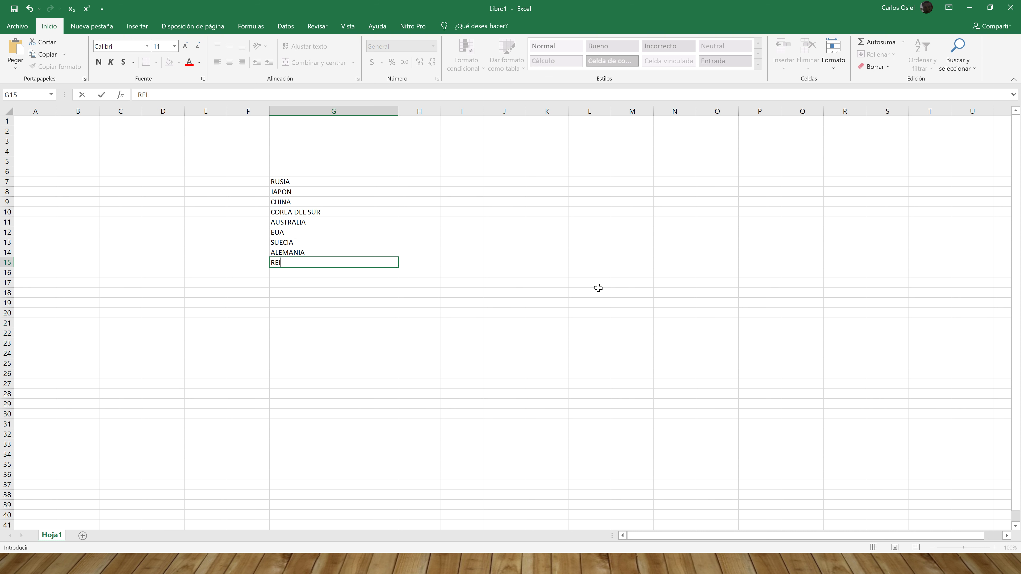
pyautogui.write('NO UNIDO')
pyautogui.press('Return')
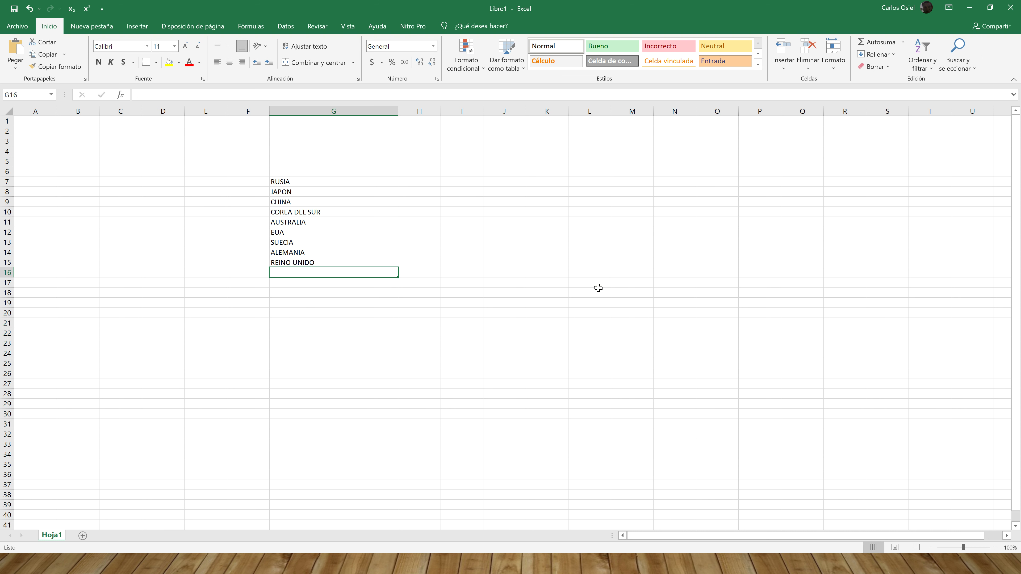
pyautogui.write('PAISES BAJOS')
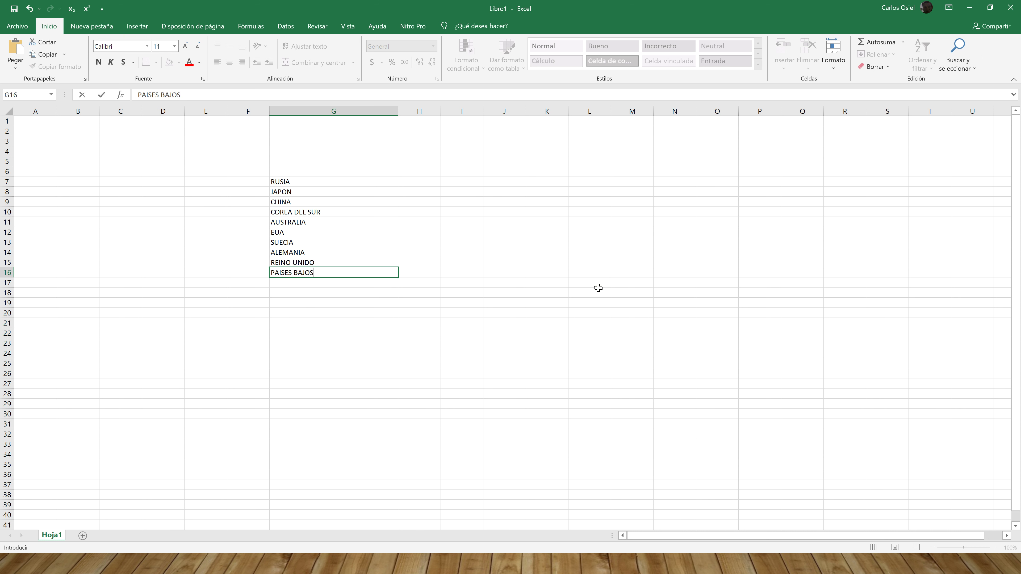
pyautogui.press('Return')
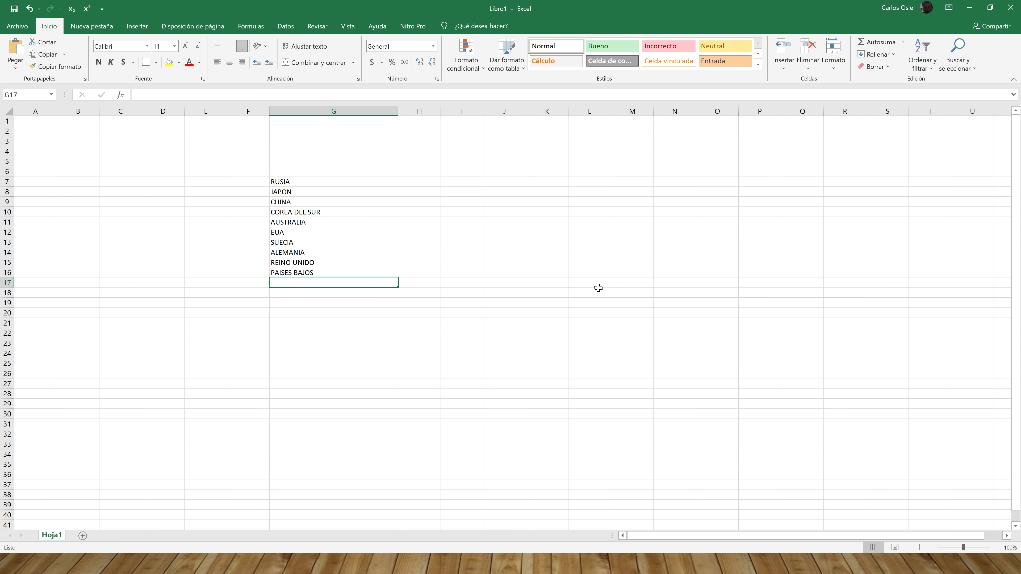
# - Complete the country list in G17 to G21 with FRANCIA, ESPAÑA, ITALIA, POLONIA and BRASIL
pyautogui.write('FRANCIA')
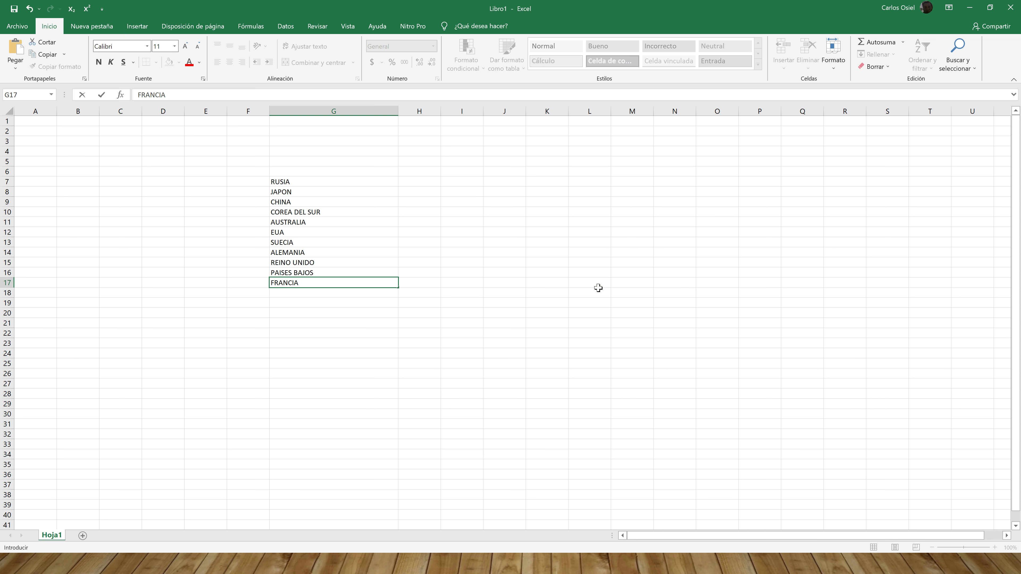
pyautogui.press('Return')
pyautogui.write('ESPAÑA')
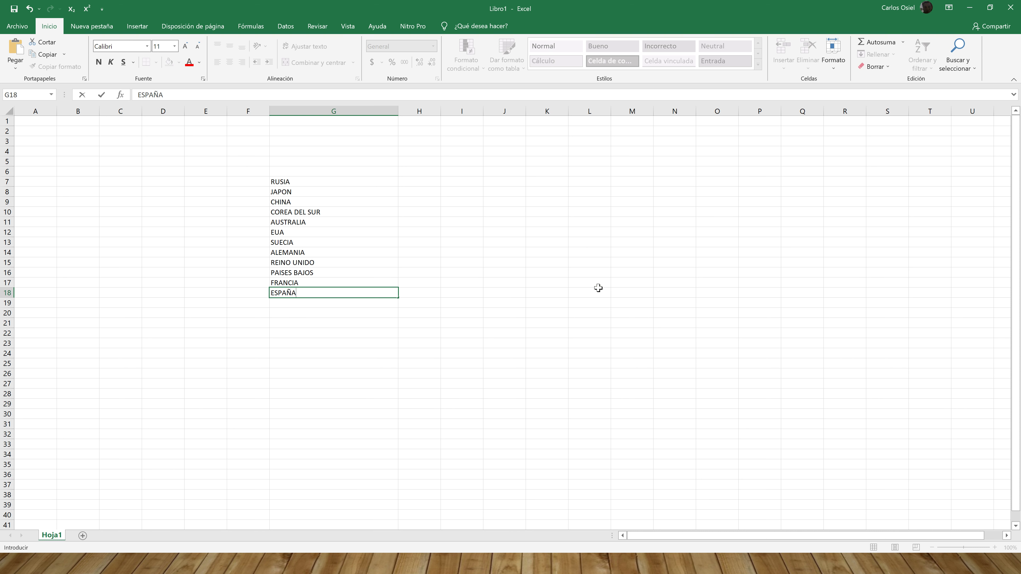
pyautogui.press('Return')
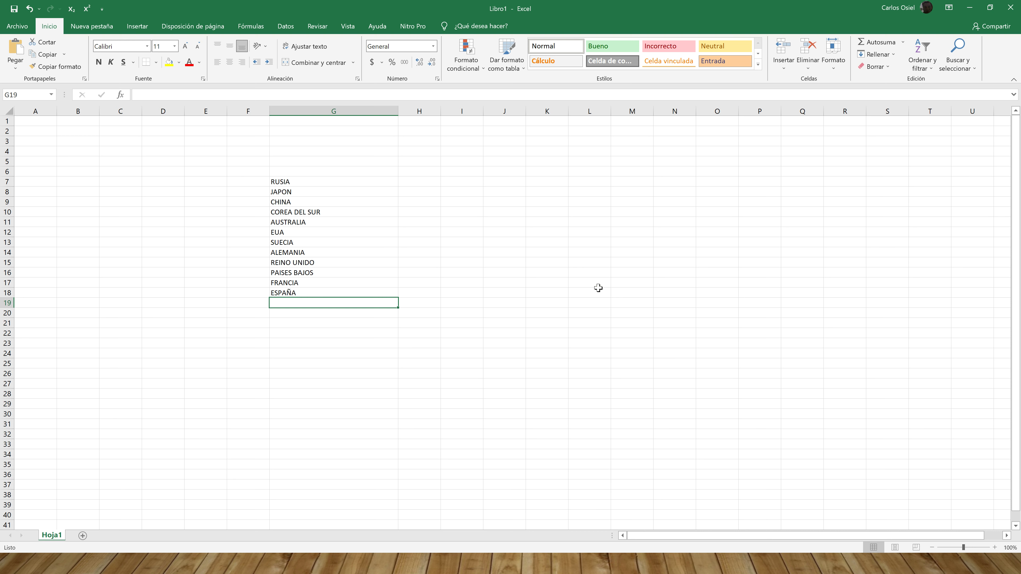
pyautogui.write('ITALIA')
pyautogui.press('Return')
pyautogui.write('POLONIA')
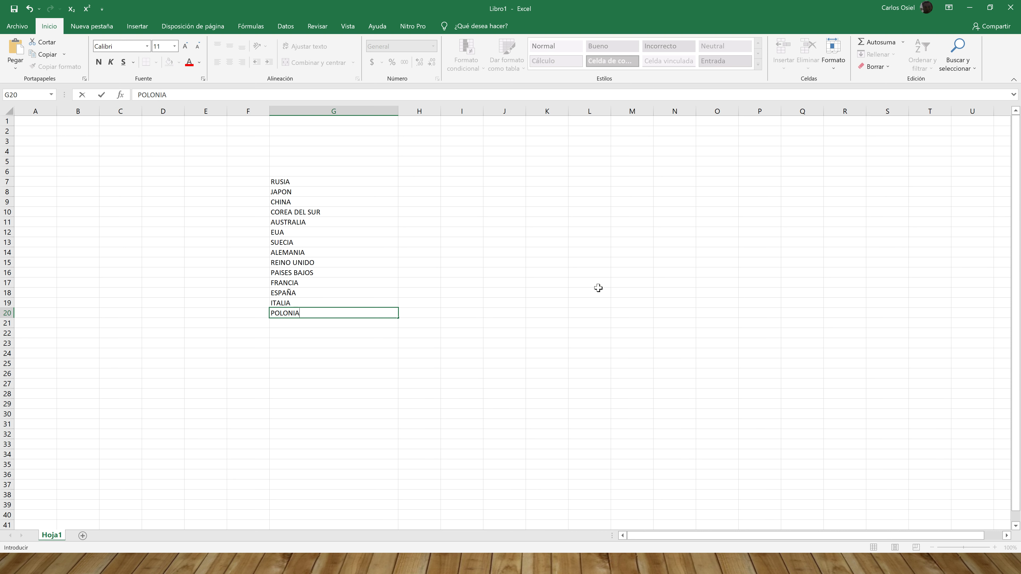
pyautogui.press('Return')
pyautogui.write('BRASIL')
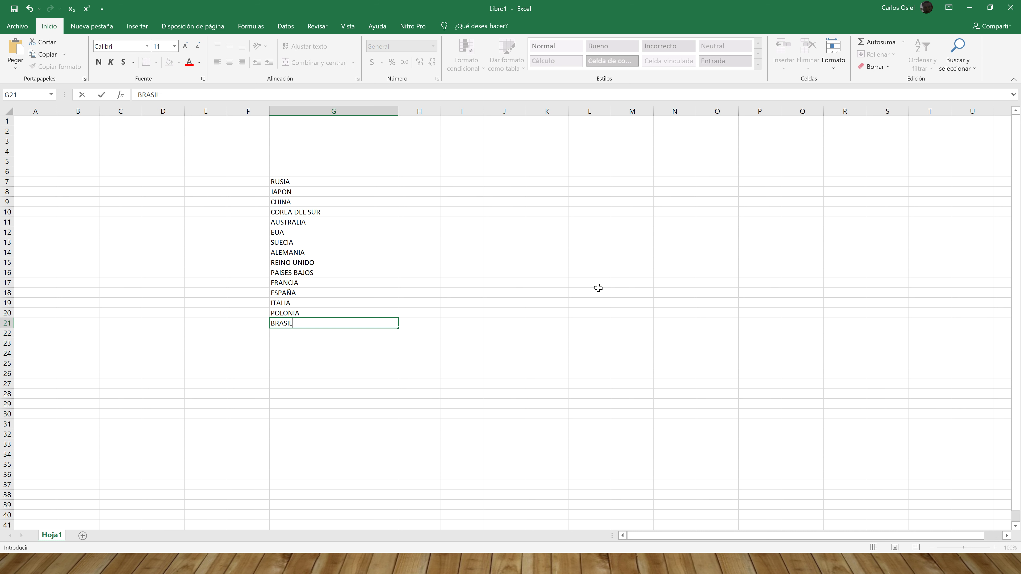
pyautogui.press('Return')
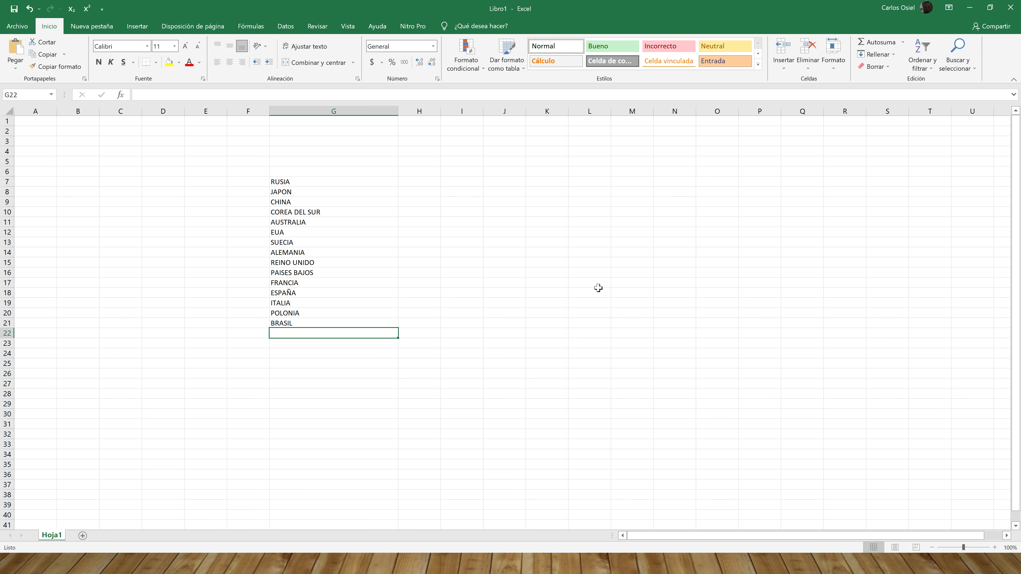
# - Number the countries in column F by entering 1 in F7 and filling the formula =F7+1 from F8 down to F21
pyautogui.click(259, 183)
pyautogui.write('1')
pyautogui.press('Return')
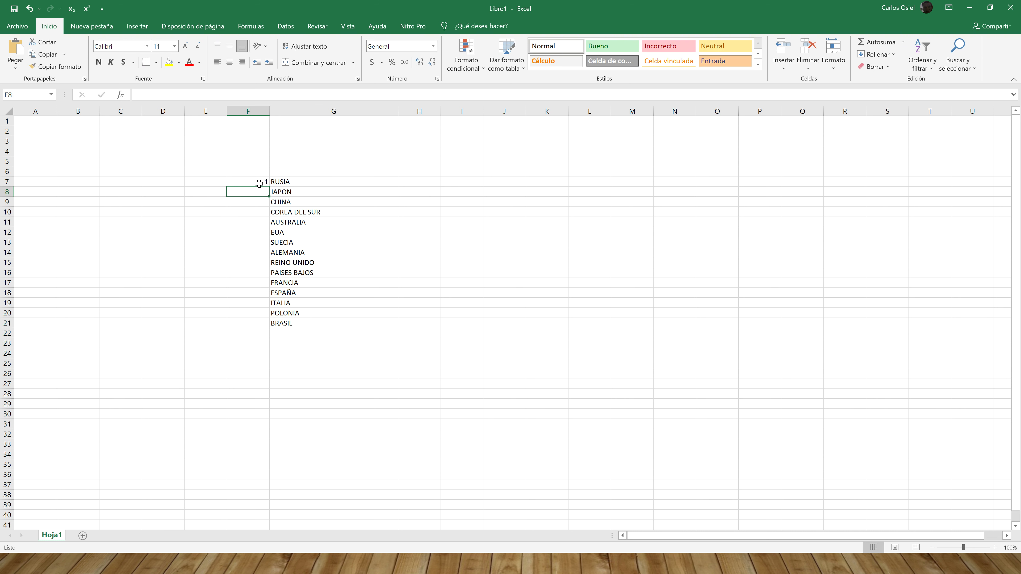
pyautogui.write('=')
pyautogui.click(259, 184)
pyautogui.write('+1')
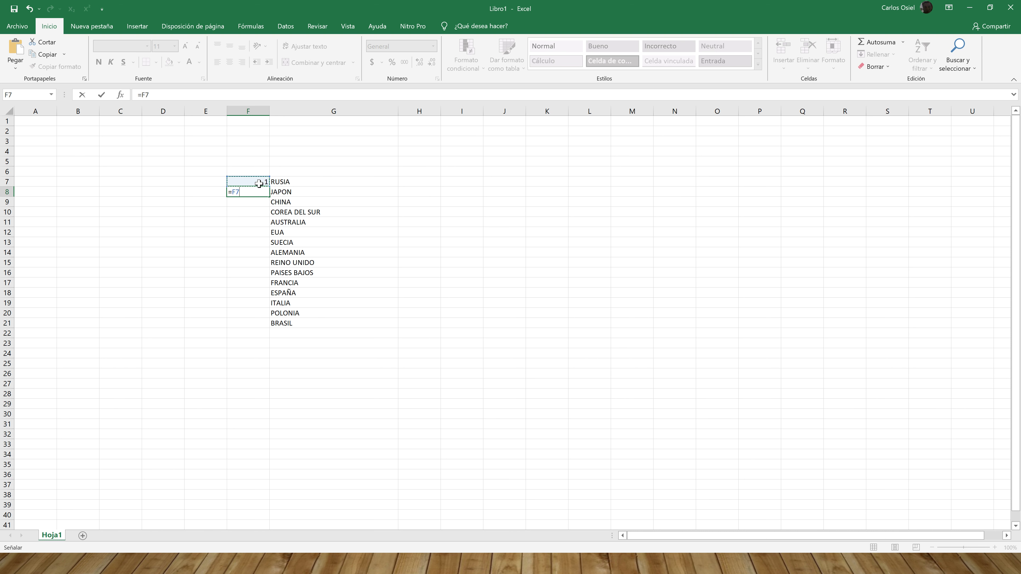
pyautogui.press('Return')
pyautogui.click(251, 192)
pyautogui.moveTo(268, 196); pyautogui.dragTo(269, 327)
pyautogui.click(385, 283)
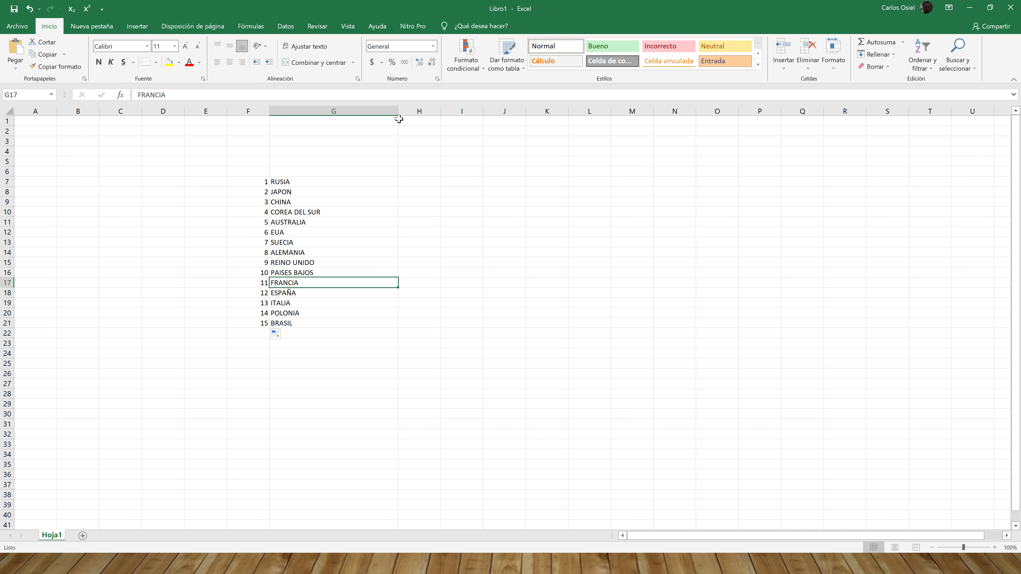
# - Narrow column G to fit the country list and center the names in G7:G21 horizontally
pyautogui.moveTo(398, 111); pyautogui.dragTo(355, 111)
pyautogui.moveTo(314, 182); pyautogui.dragTo(324, 324)
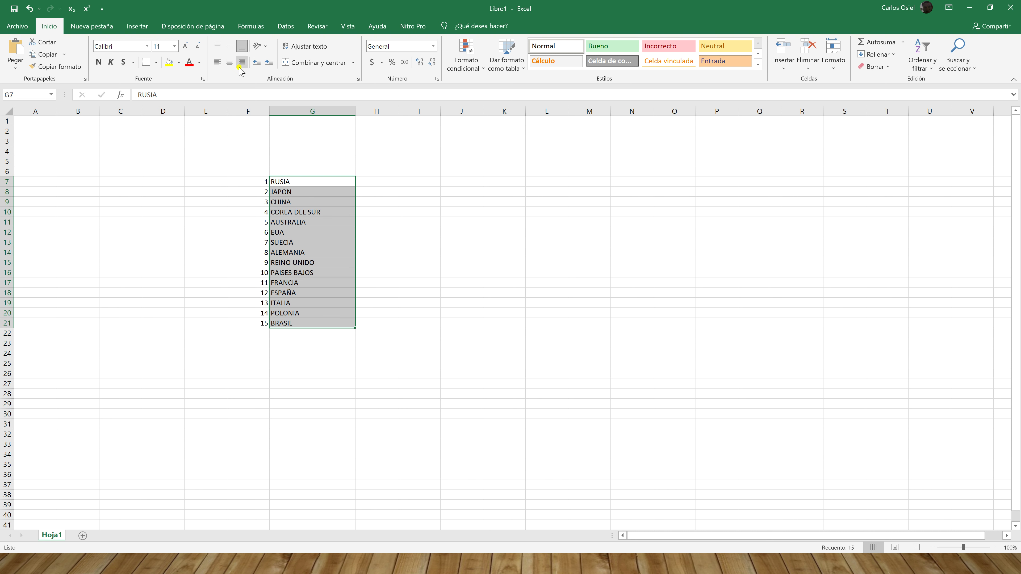
pyautogui.click(231, 66)
# - Enter the values 239, 265, 157, 196 and 204 in H7 to H11, beside RUSIA through AUSTRALIA
pyautogui.click(380, 183)
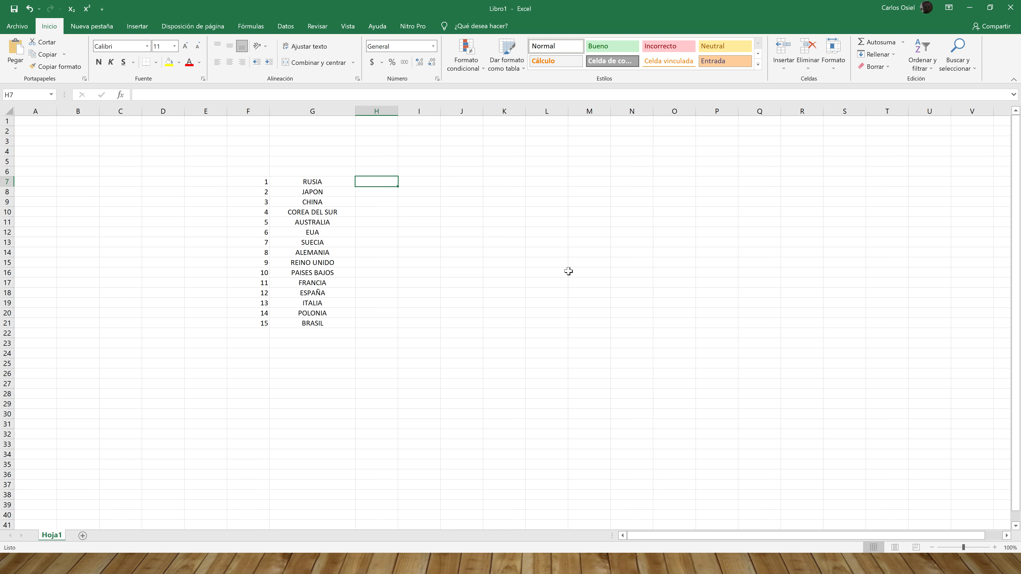
pyautogui.write('239')
pyautogui.press('Return')
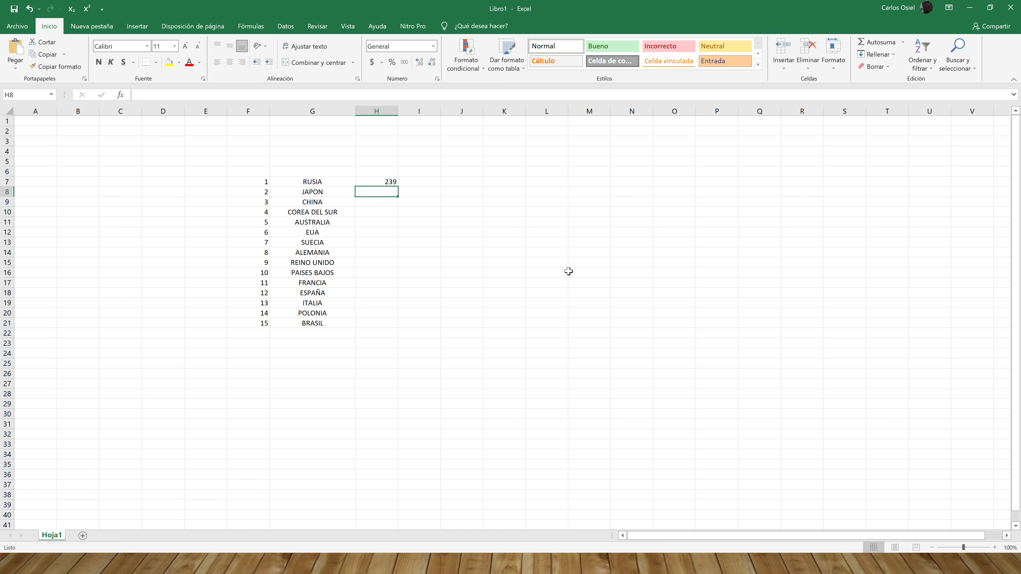
pyautogui.write('265')
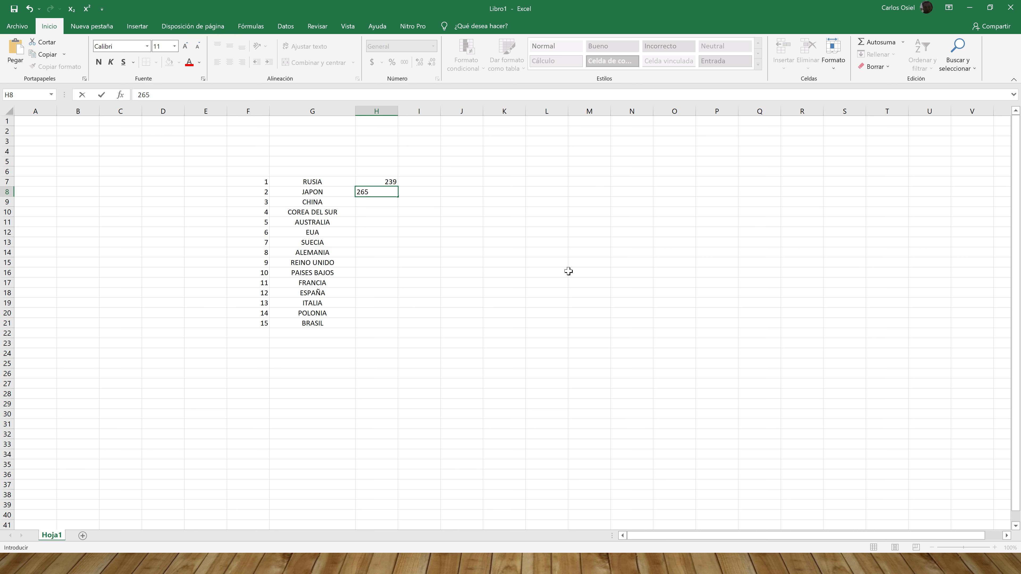
pyautogui.press('Return')
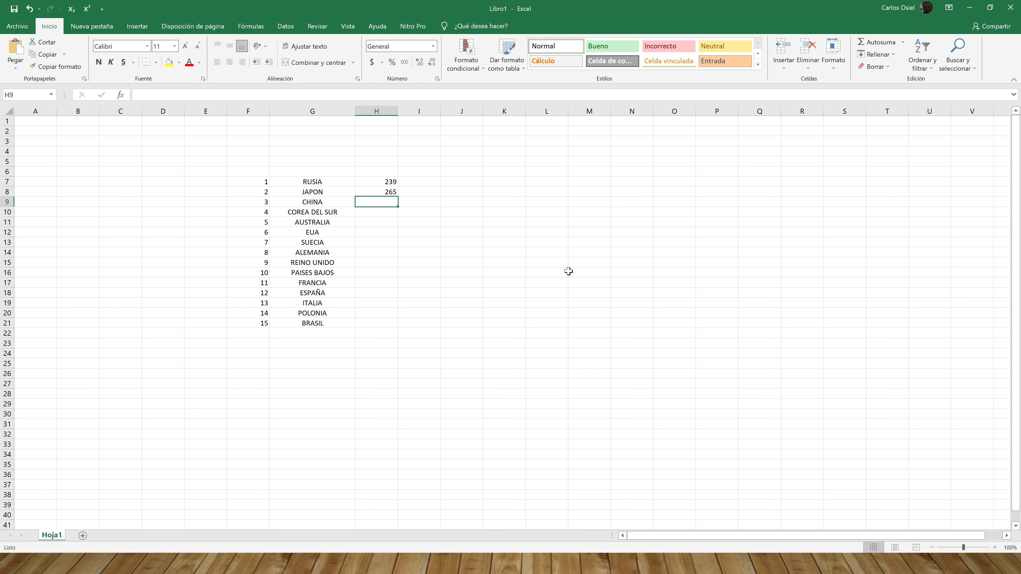
pyautogui.write('157')
pyautogui.press('Return')
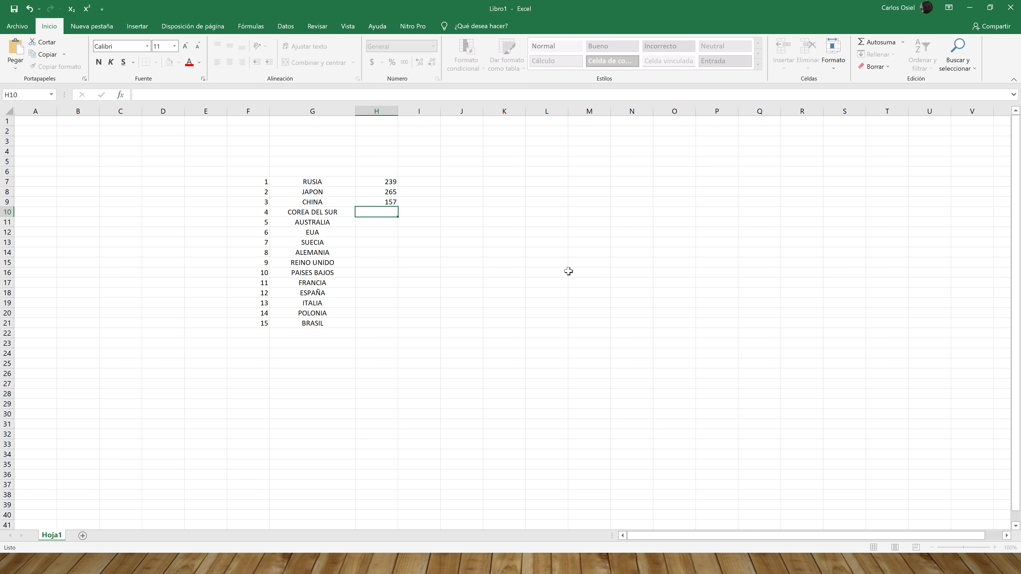
pyautogui.write('196')
pyautogui.press('Return')
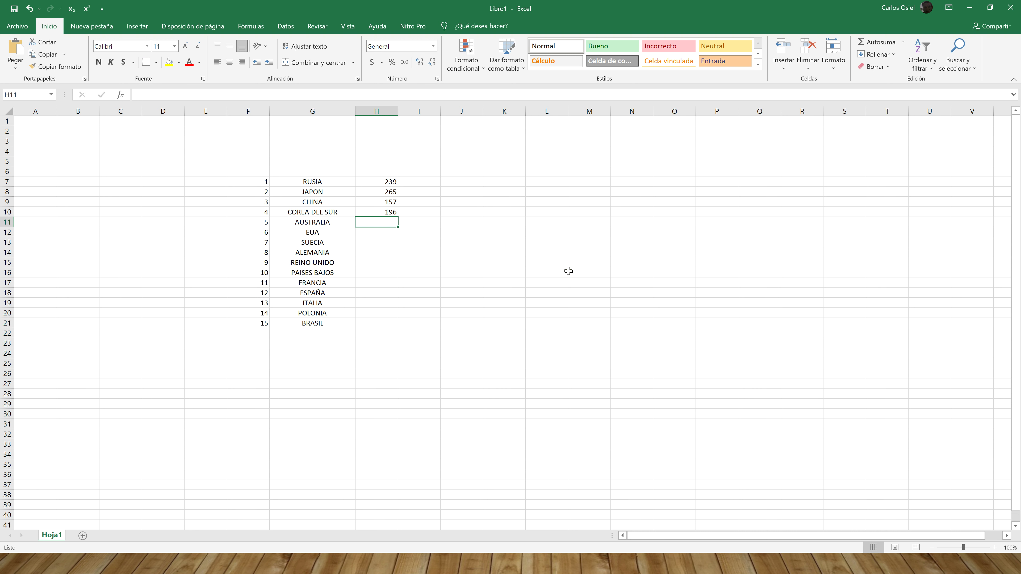
pyautogui.write('204')
pyautogui.press('Return')
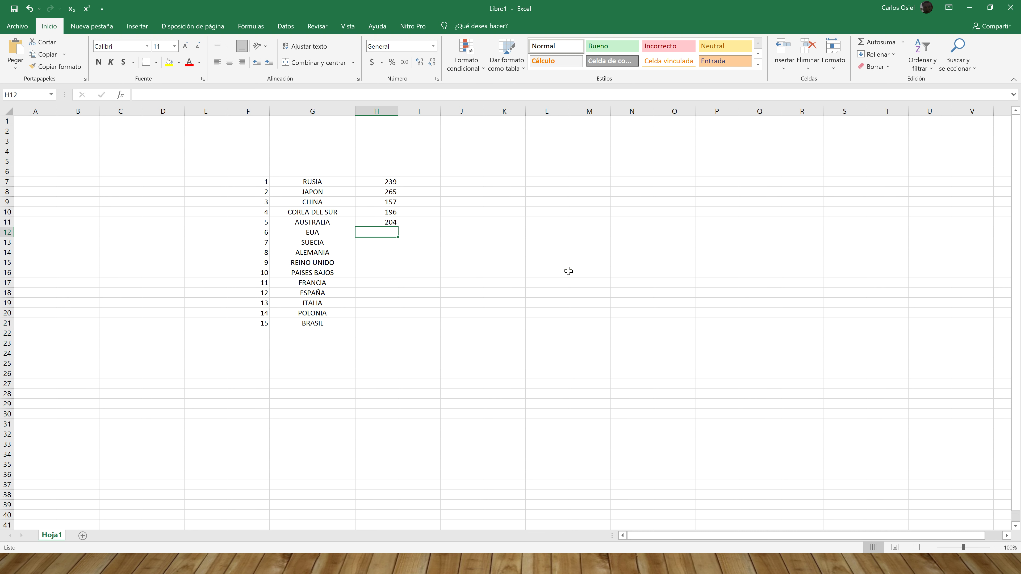
# - Enter the values 282, 153, 221, 220 and 200 in H12 to H16, beside EUA through PAISES BAJOS
pyautogui.write('282')
pyautogui.press('Return')
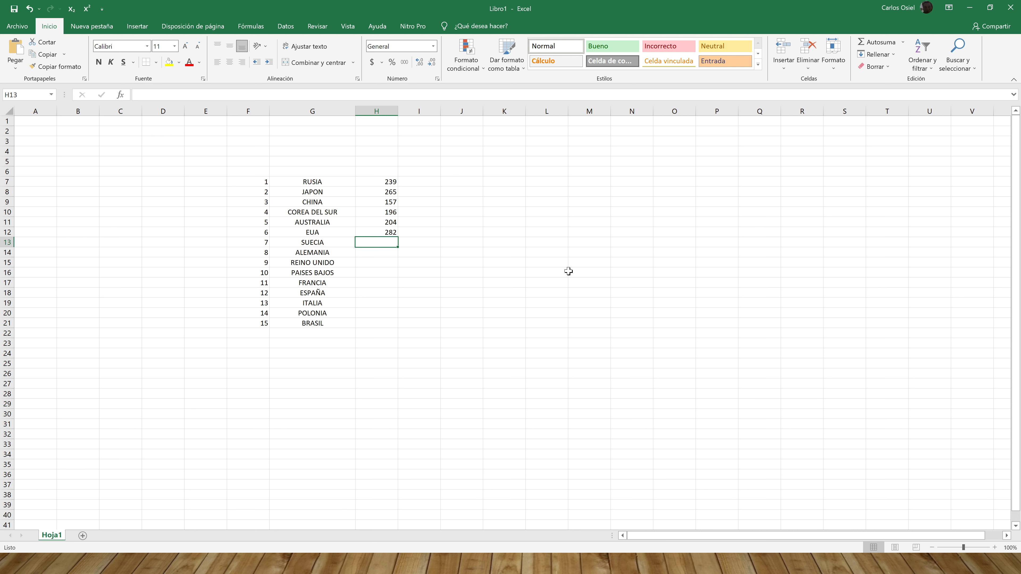
pyautogui.write('153')
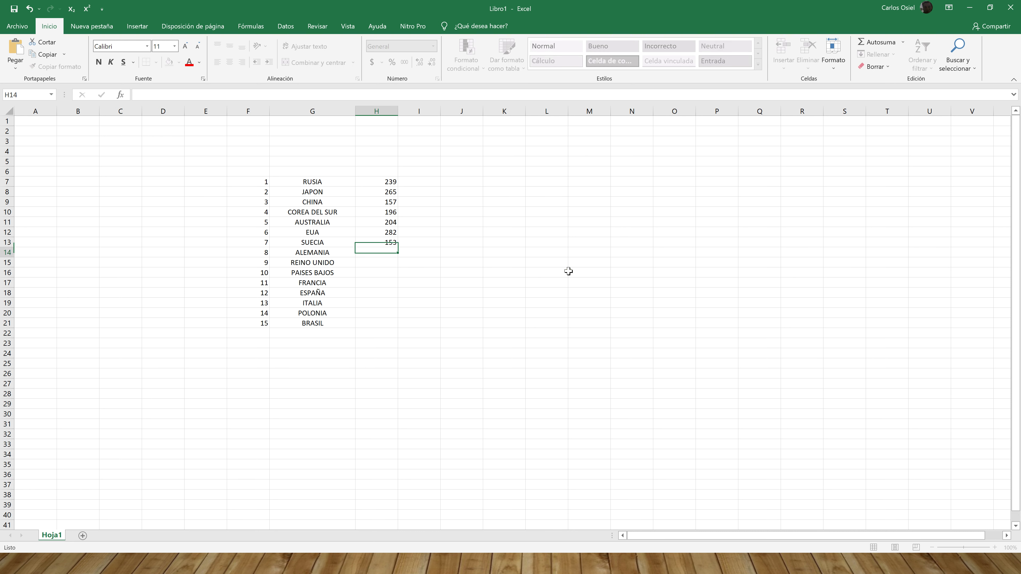
pyautogui.press('Return')
pyautogui.write('221')
pyautogui.press('Return')
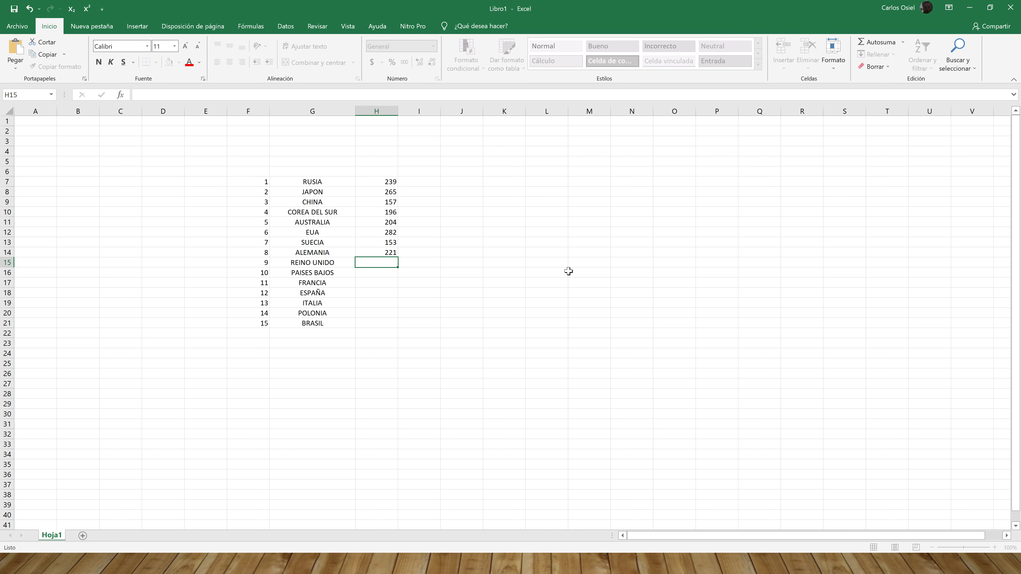
pyautogui.write('220')
pyautogui.press('Return')
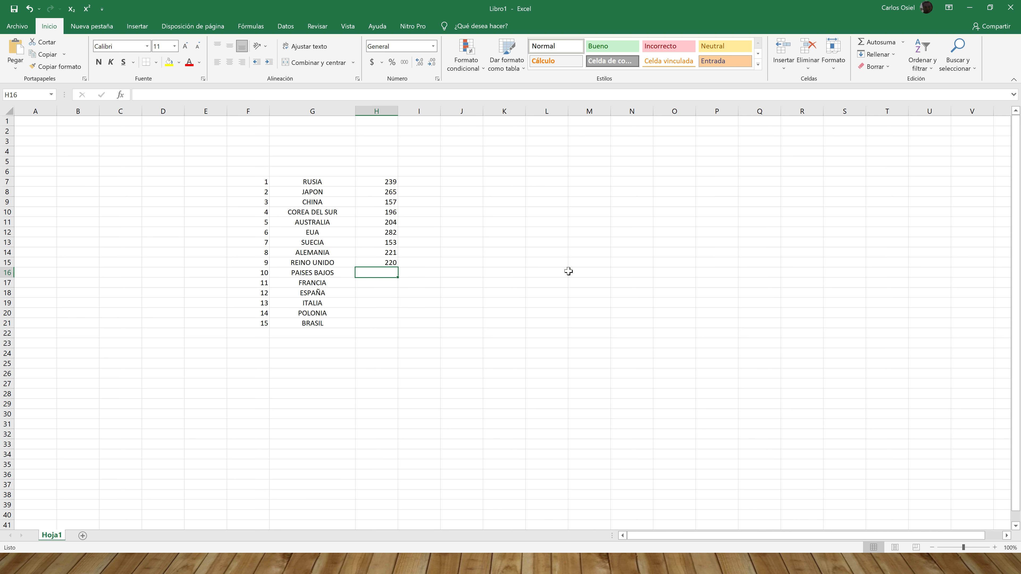
pyautogui.write('200')
pyautogui.press('Return')
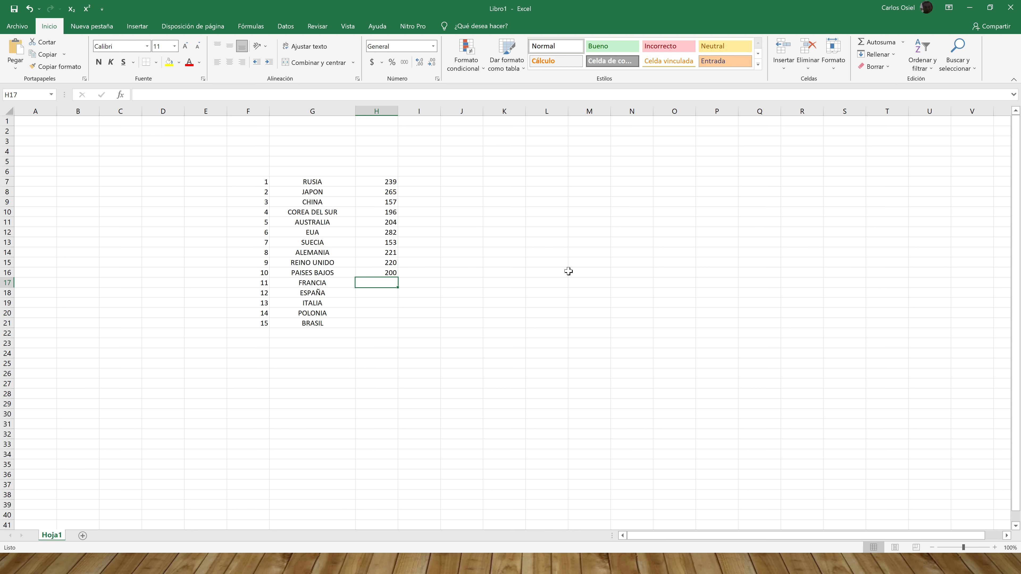
# - Enter the values 221, 139, 162, 260 and 224 in H17 to H21, beside FRANCIA through BRASIL
pyautogui.write('221')
pyautogui.press('Return')
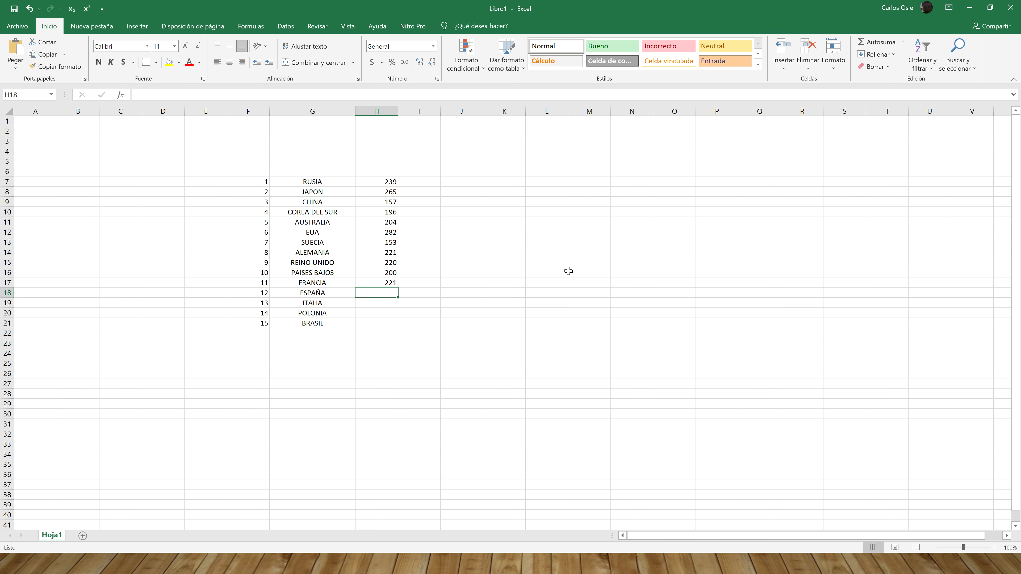
pyautogui.write('139')
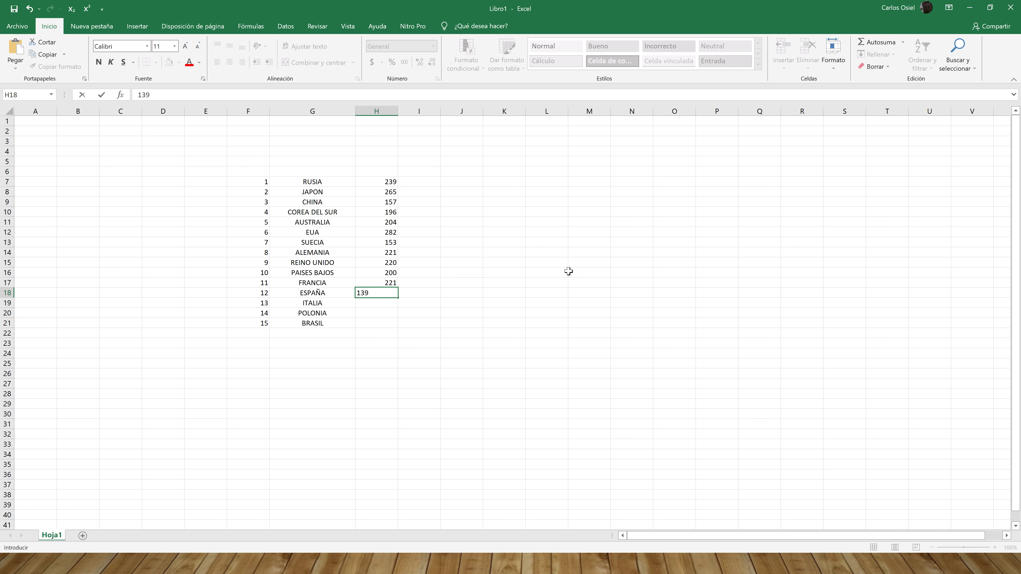
pyautogui.press('Return')
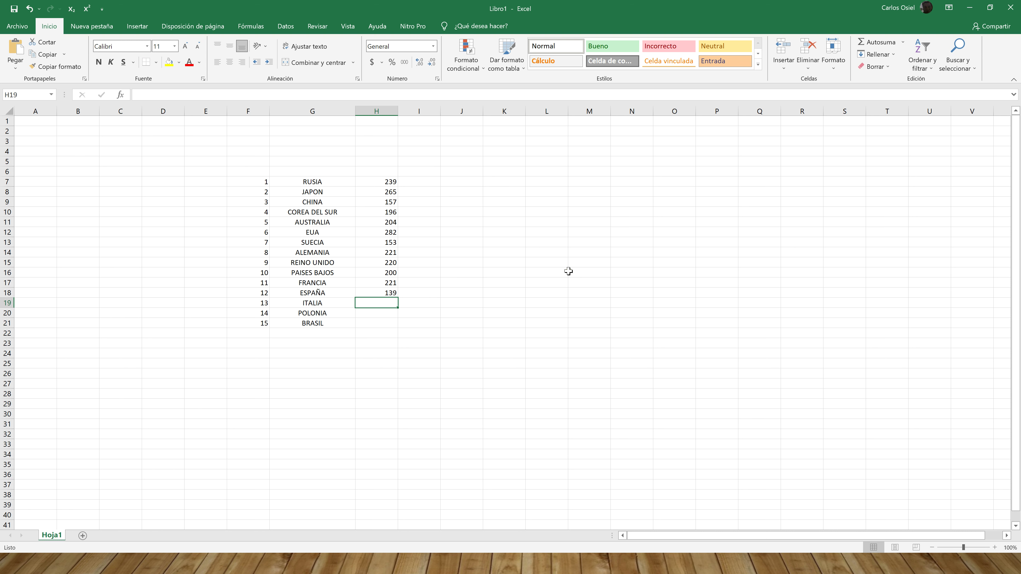
pyautogui.write('162')
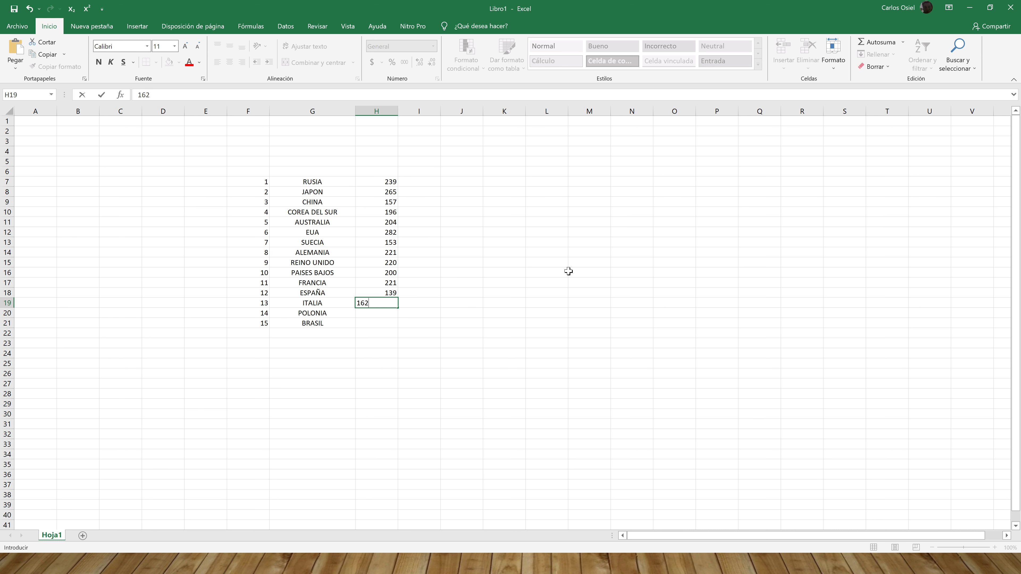
pyautogui.press('Return')
pyautogui.write('260')
pyautogui.press('Return')
pyautogui.write('224')
pyautogui.press('Return')
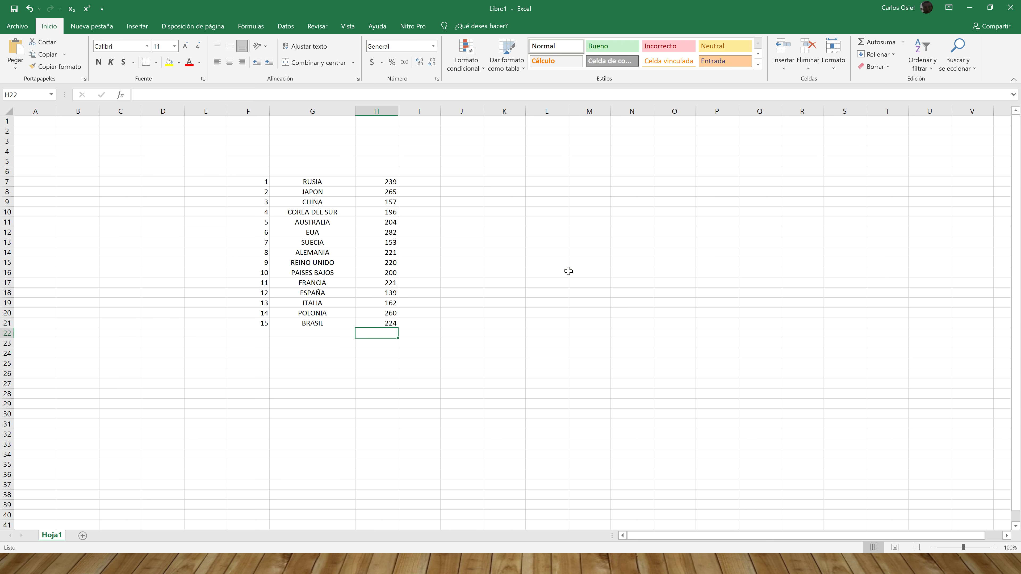
# - Center the numeric values in H7:H21 horizontally
pyautogui.moveTo(382, 183); pyautogui.dragTo(378, 319)
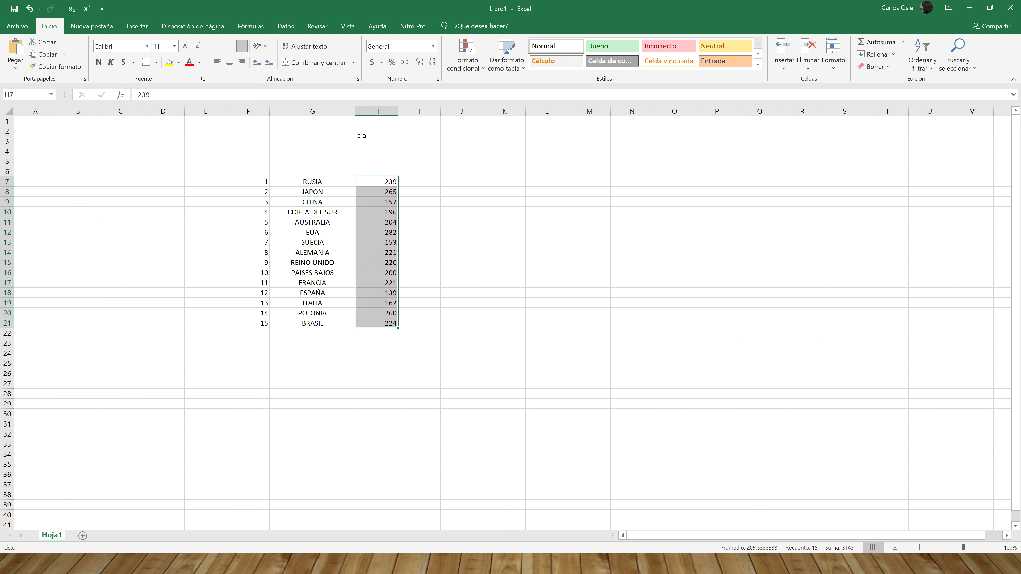
pyautogui.click(230, 62)
pyautogui.click(485, 246)
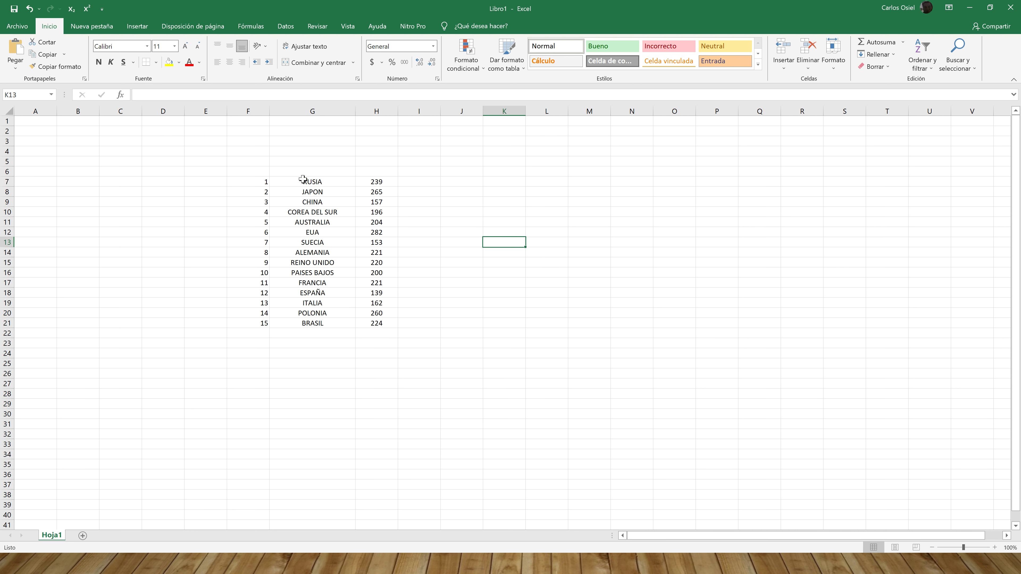
# - Apply all borders to the country table in F7:H21
pyautogui.moveTo(264, 182); pyautogui.dragTo(376, 323)
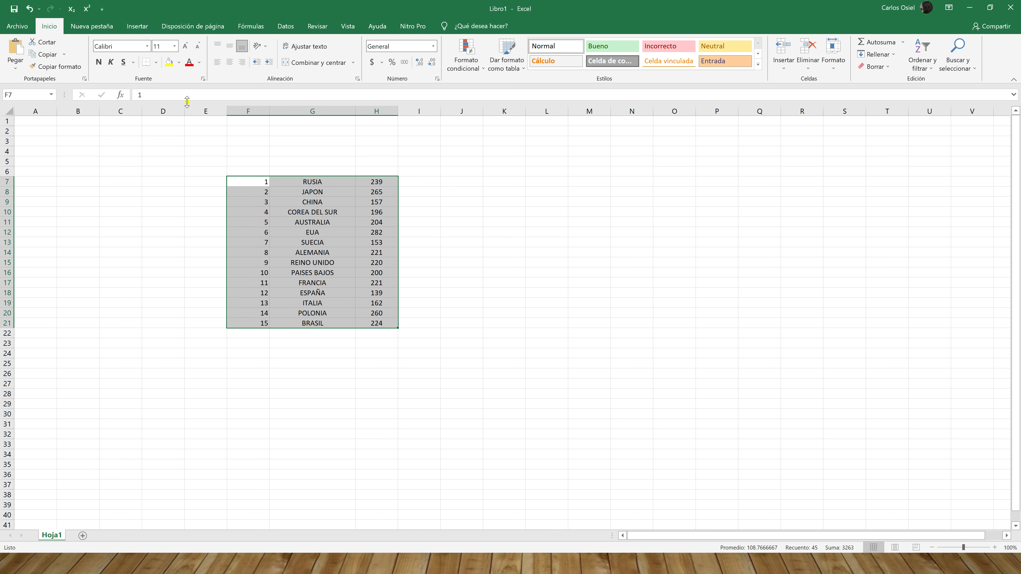
pyautogui.click(156, 62)
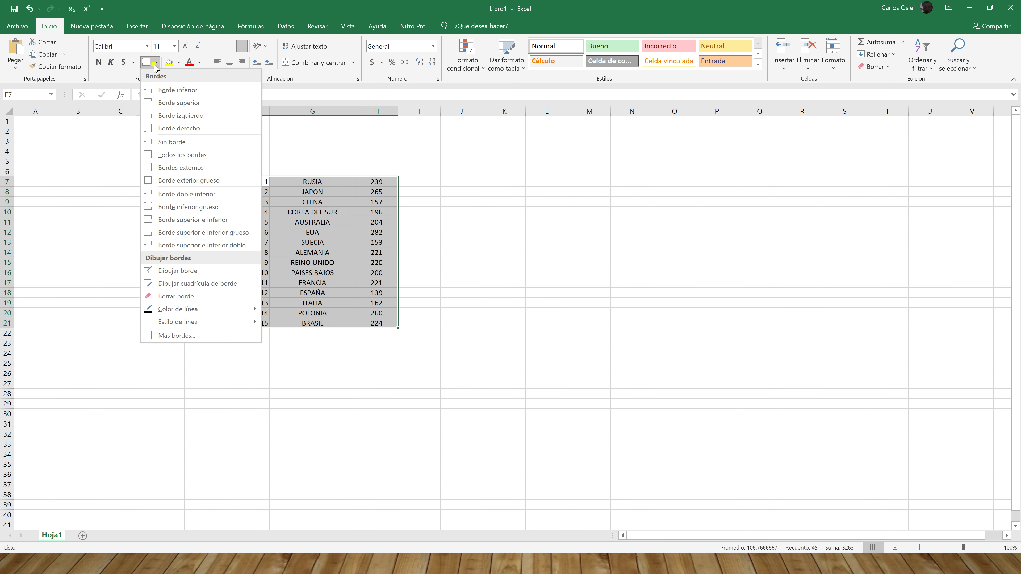
pyautogui.click(182, 155)
pyautogui.click(468, 243)
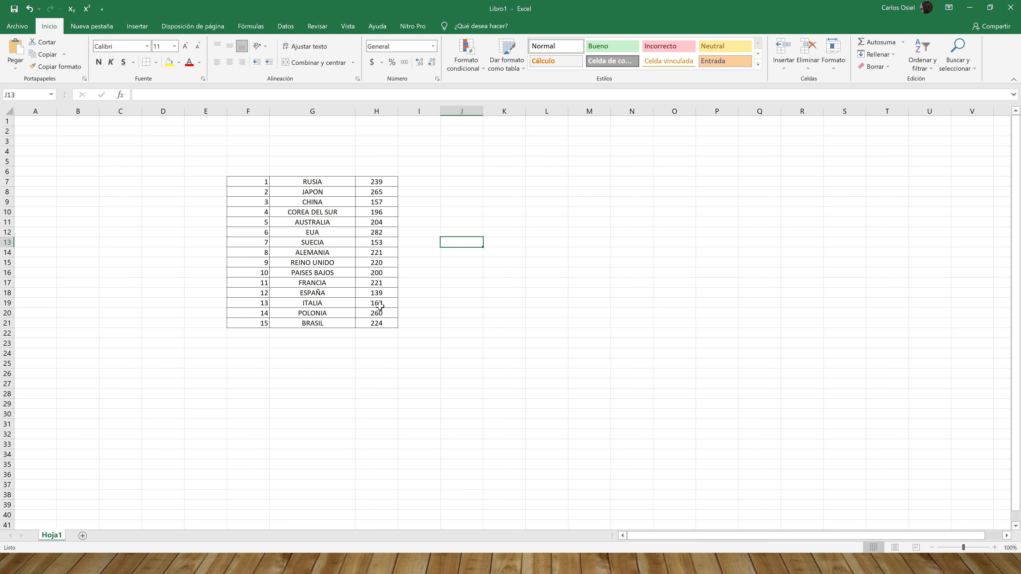
# - Enter the labels MEDIA:, MEDIANA: and MODA: in cells J7, J8 and J9
pyautogui.click(461, 181)
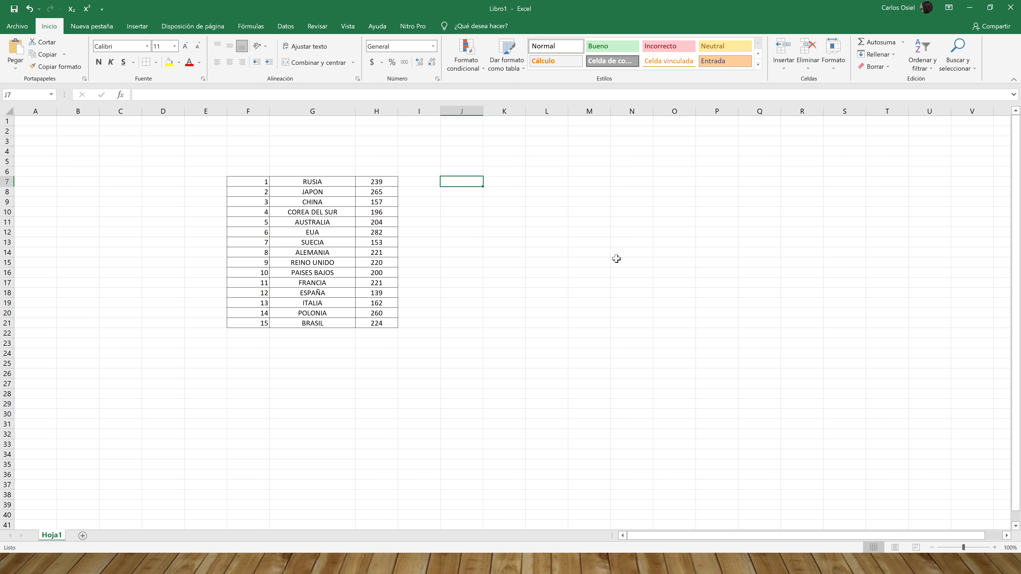
pyautogui.write('MEDIA')
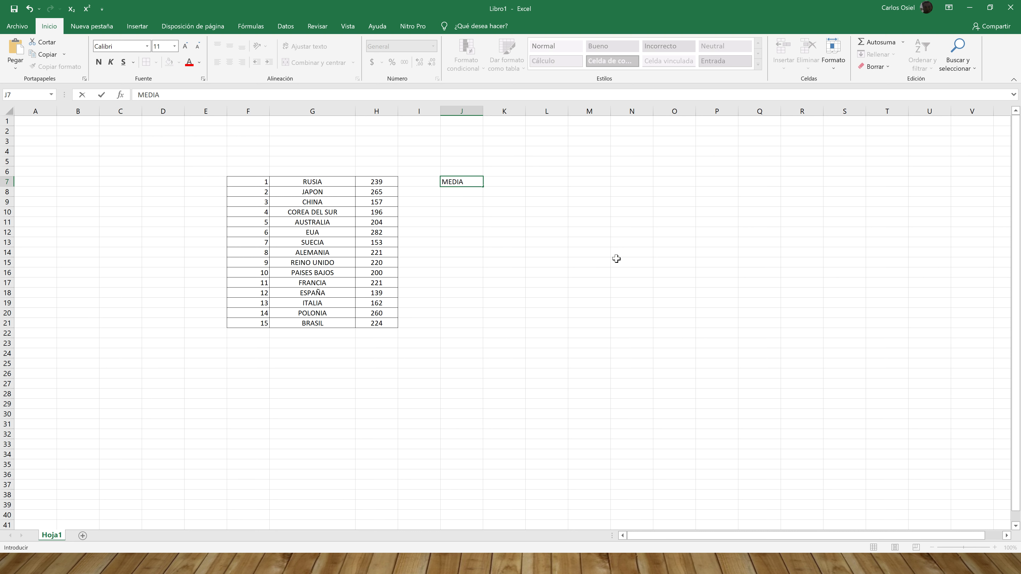
pyautogui.write(':')
pyautogui.press('Return')
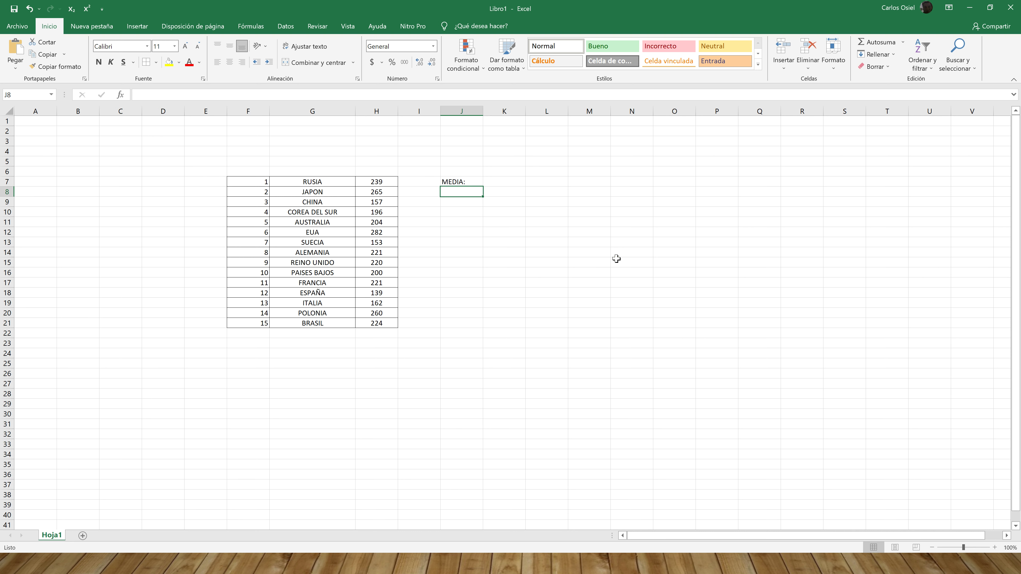
pyautogui.write('MEDIANA')
pyautogui.press('Return')
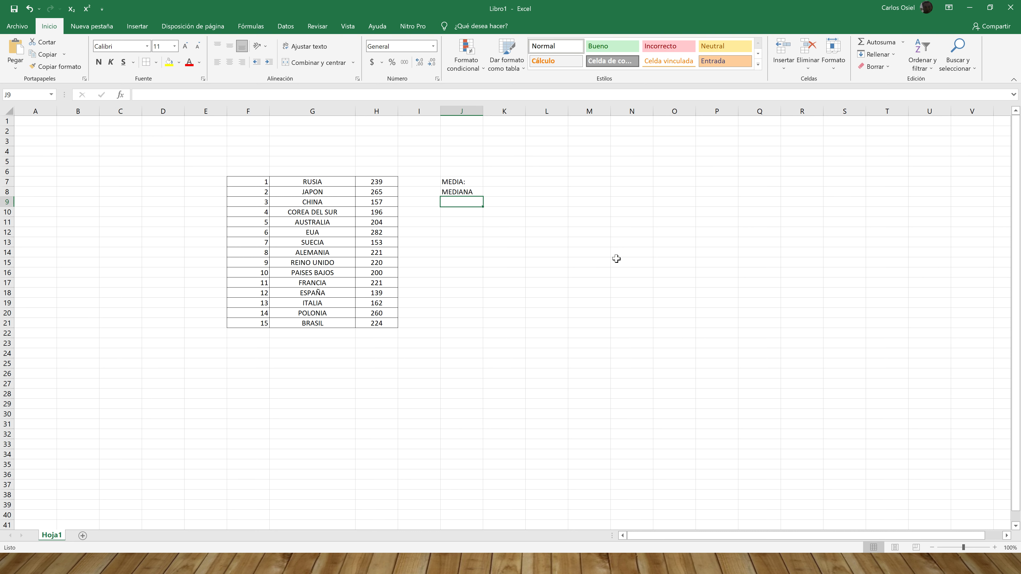
pyautogui.press('Up')
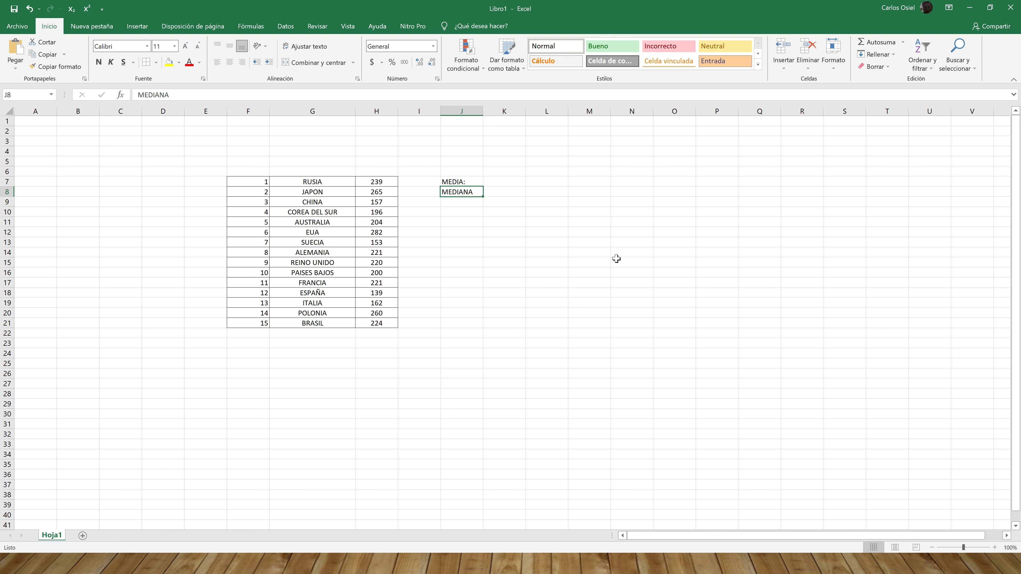
pyautogui.click(447, 99)
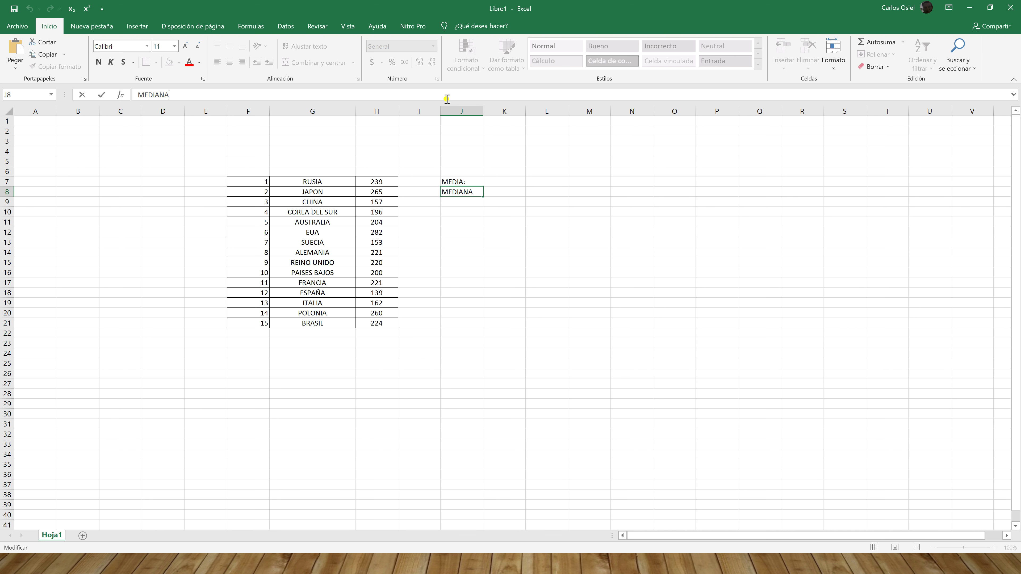
pyautogui.write(':')
pyautogui.press('Return')
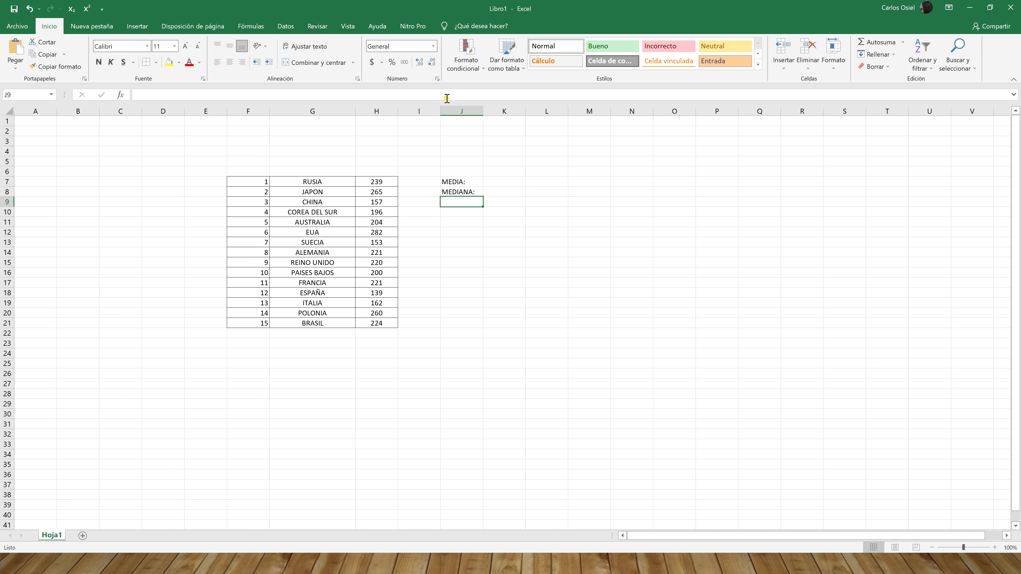
pyautogui.write('MODA:')
pyautogui.press('Return')
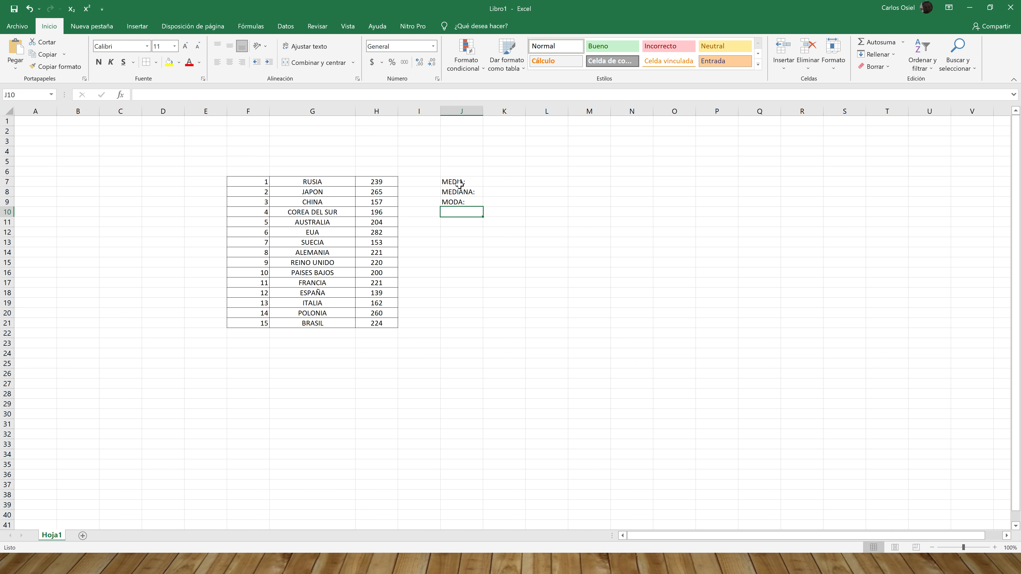
# - Align the labels in J7:J9 to the right of their cells
pyautogui.moveTo(460, 181); pyautogui.dragTo(462, 203)
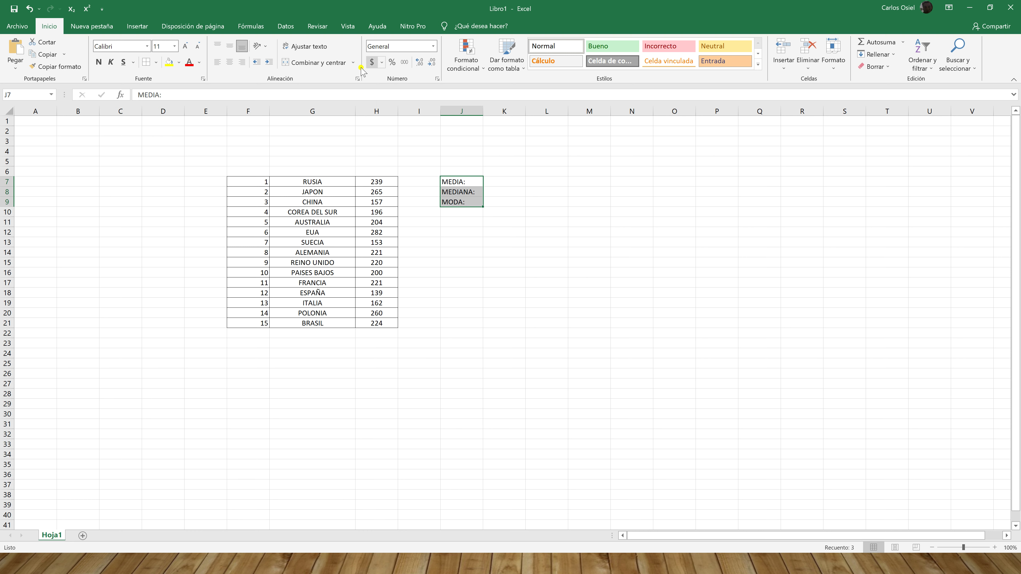
pyautogui.click(241, 62)
pyautogui.click(532, 241)
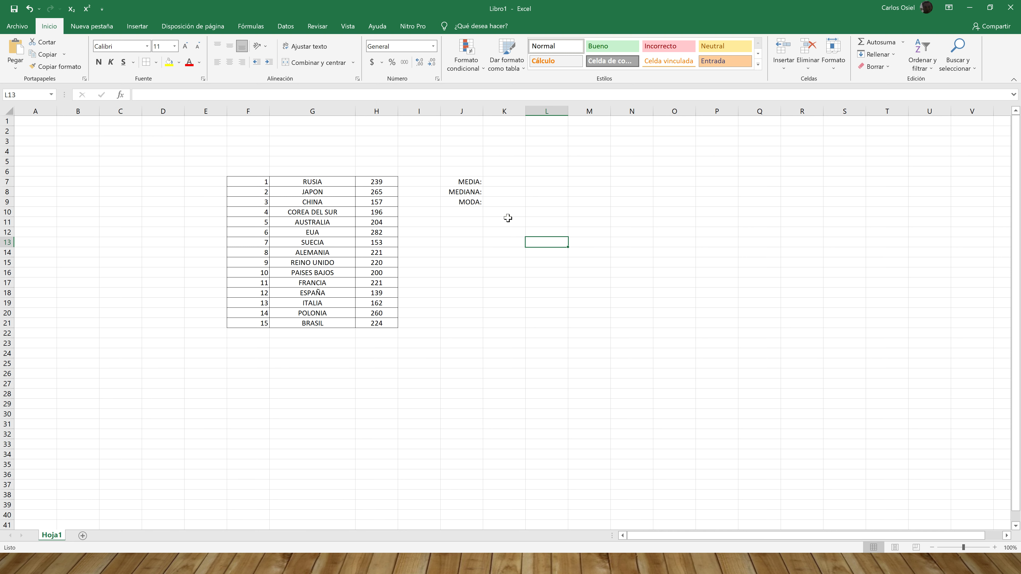
# - Switch to the Jamboard in Chrome, review the definition of the arithmetic mean on its first frame, and return to the Excel worksheet
pyautogui.click(503, 182)
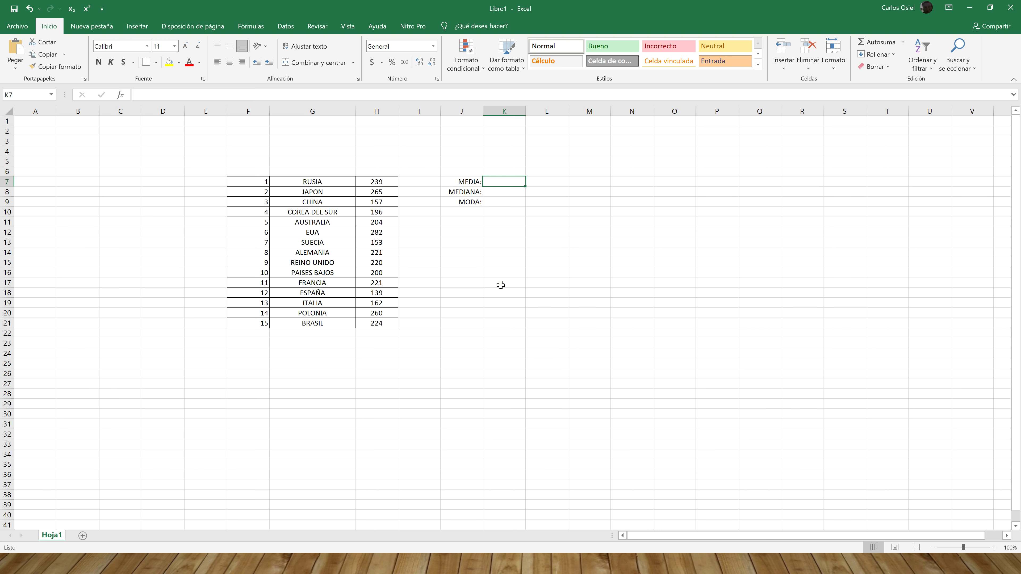
pyautogui.hotkey('alt', 'Tab')
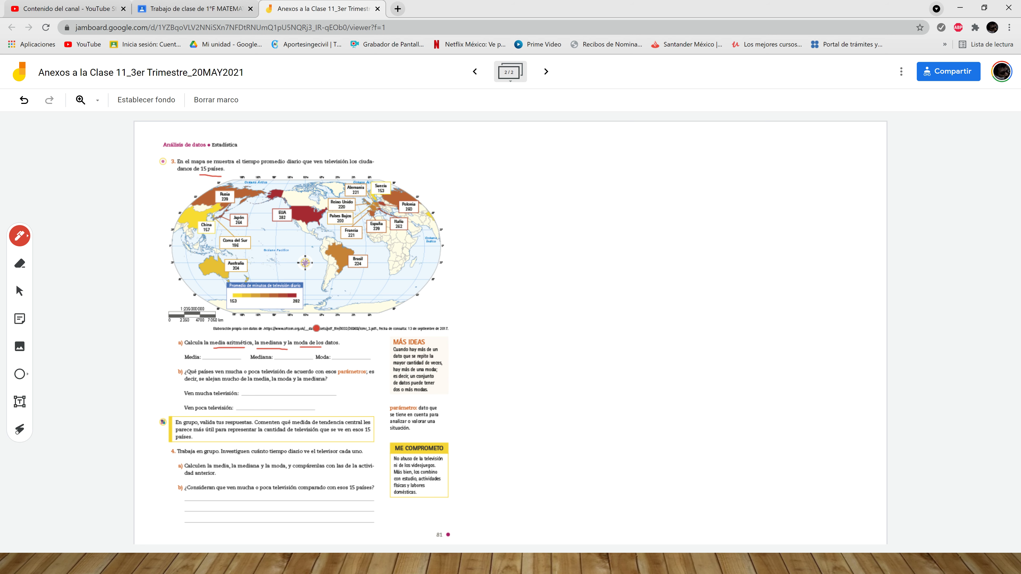
pyautogui.click(475, 72)
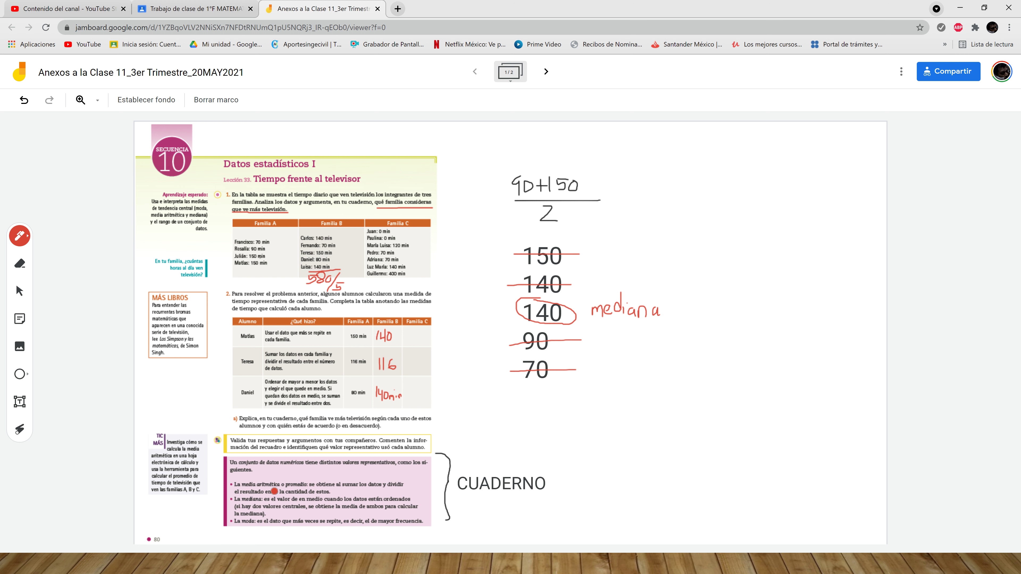
pyautogui.hotkey('alt', 'Tab')
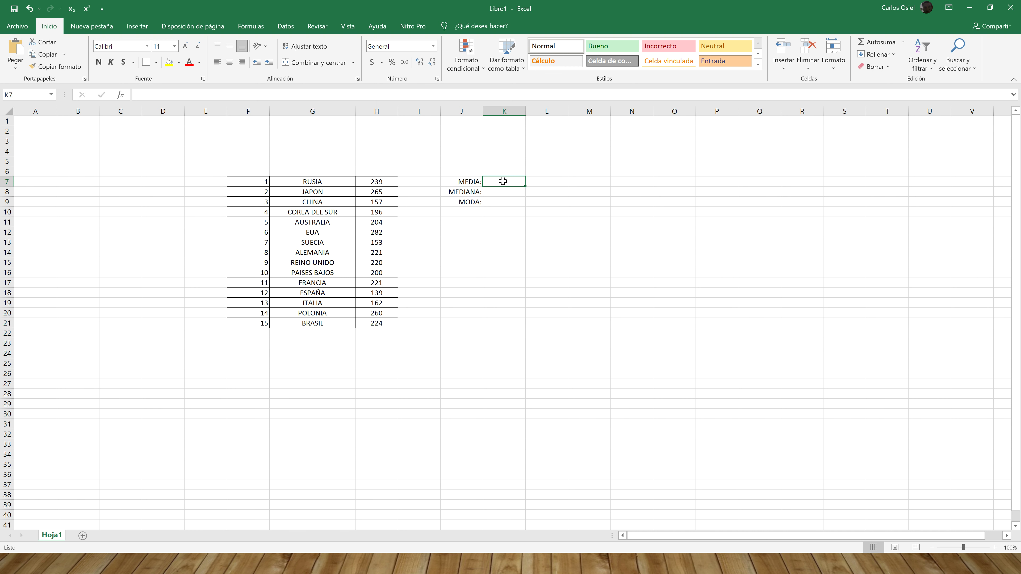
# - Enter the formula =SUMA(H7:H21) in cell K7 beside the MEDIA: label to total the country values
pyautogui.moveTo(363, 181); pyautogui.dragTo(370, 323)
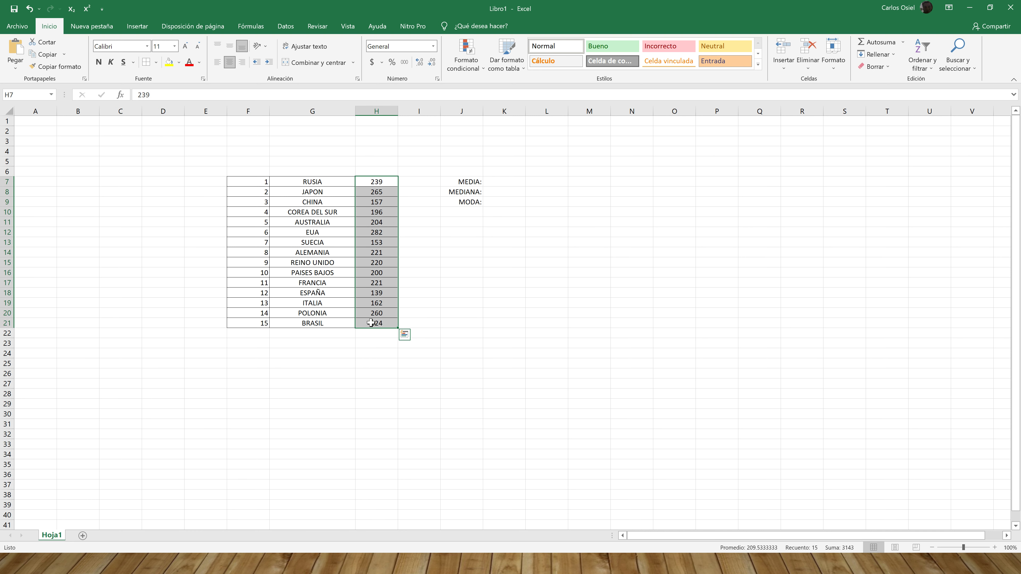
pyautogui.click(503, 253)
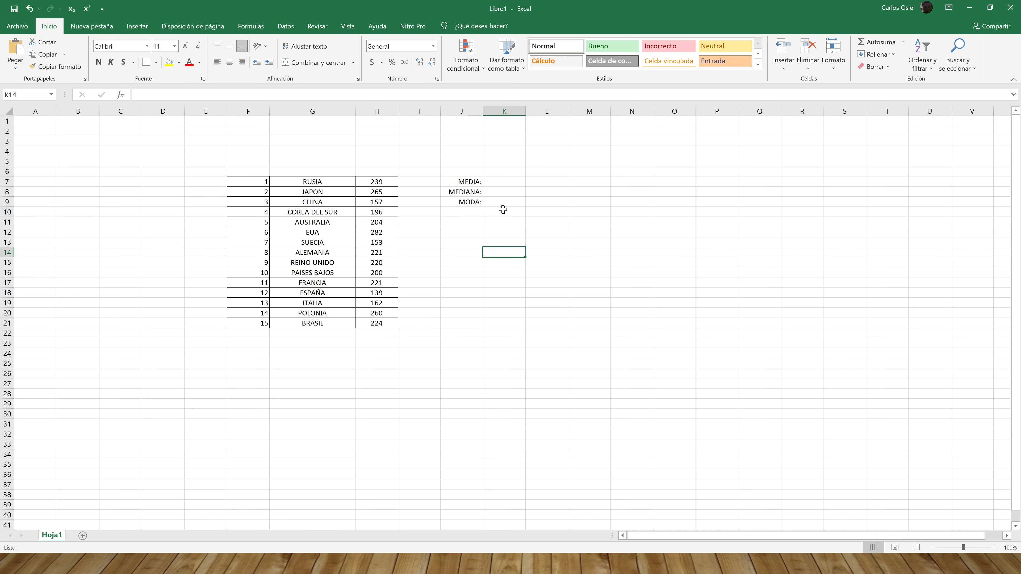
pyautogui.click(503, 184)
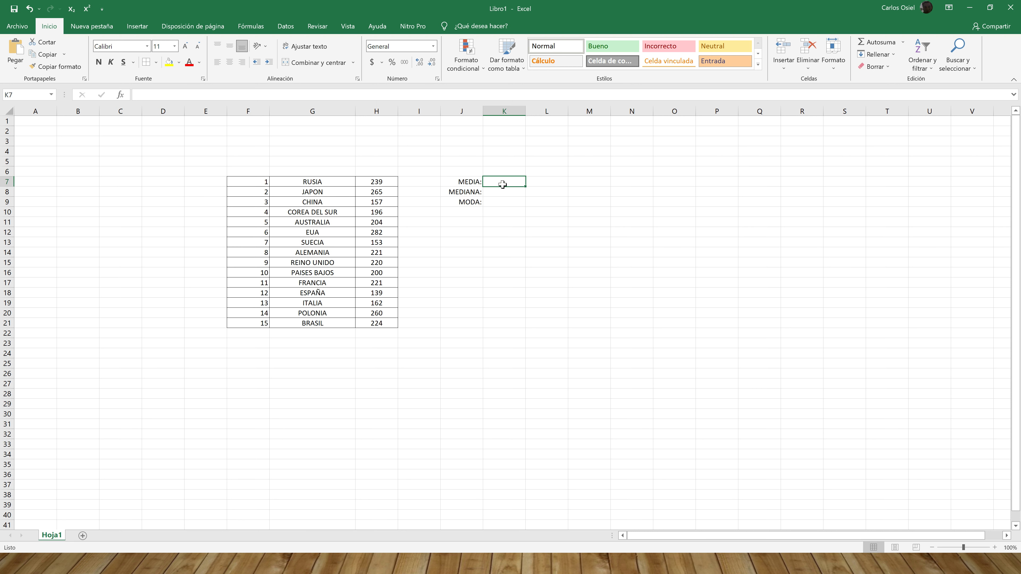
pyautogui.write('=')
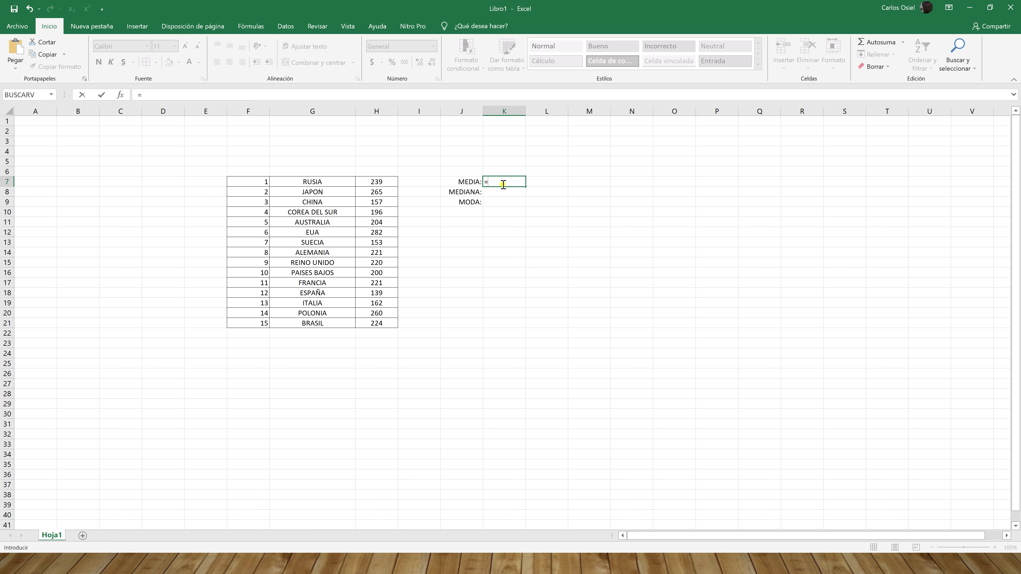
pyautogui.write('SUMA')
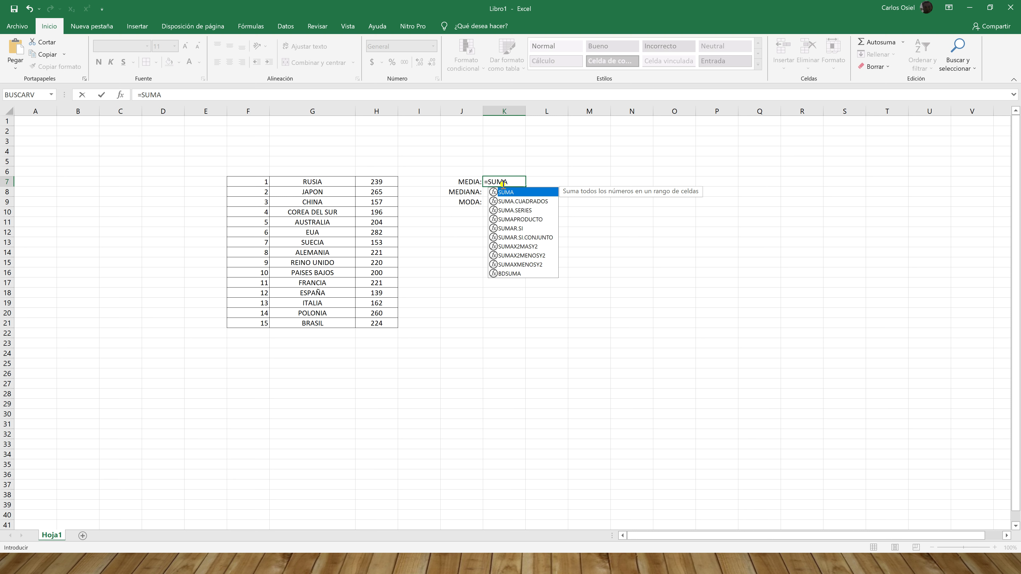
pyautogui.write('(')
pyautogui.moveTo(386, 181); pyautogui.dragTo(377, 320)
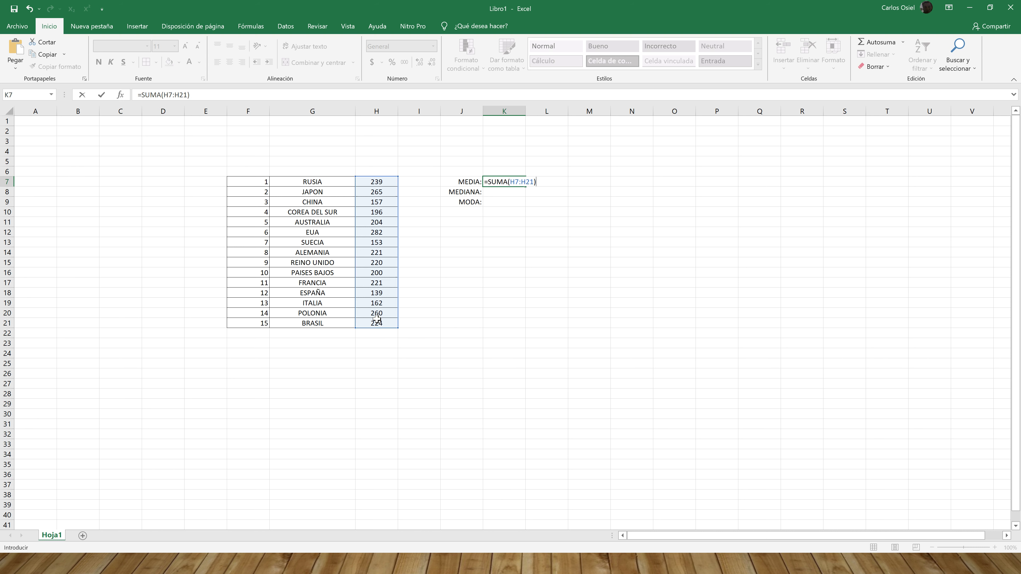
pyautogui.press('Return')
pyautogui.press('Up')
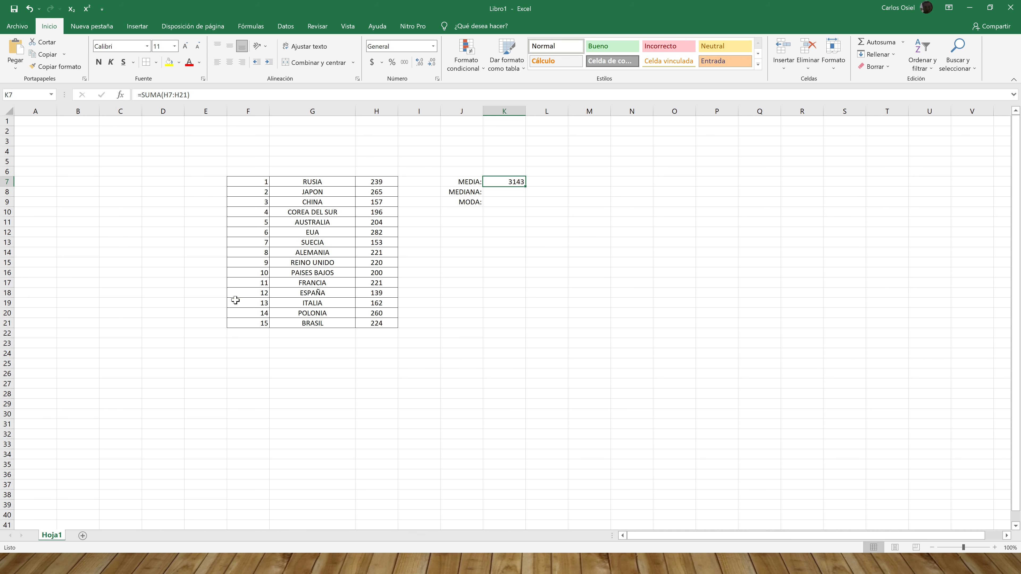
# - Change the formula in K7 to =(SUMA(H7:H21))/15 so that it calculates the mean
pyautogui.click(140, 94)
pyautogui.write('(')
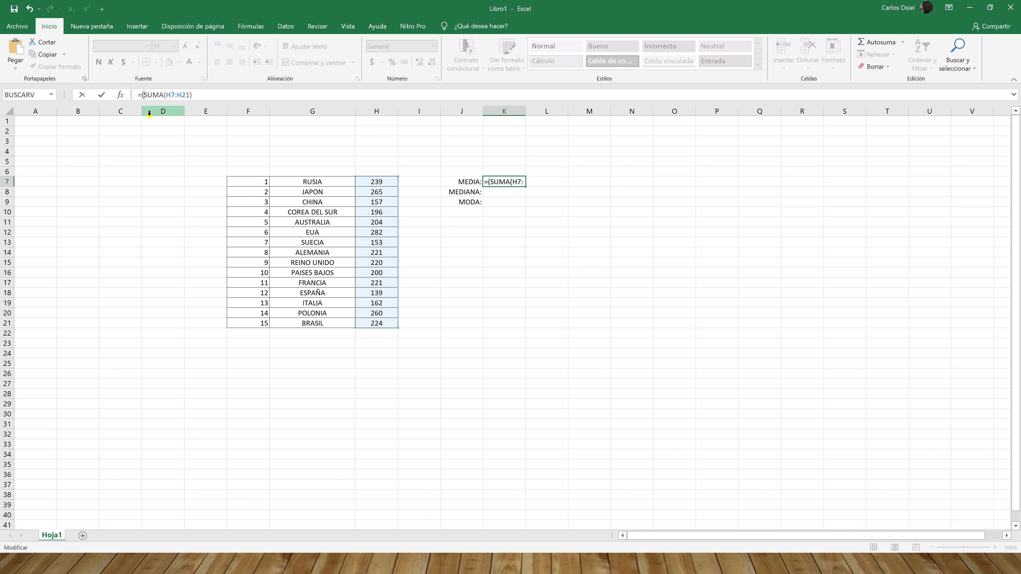
pyautogui.click(201, 94)
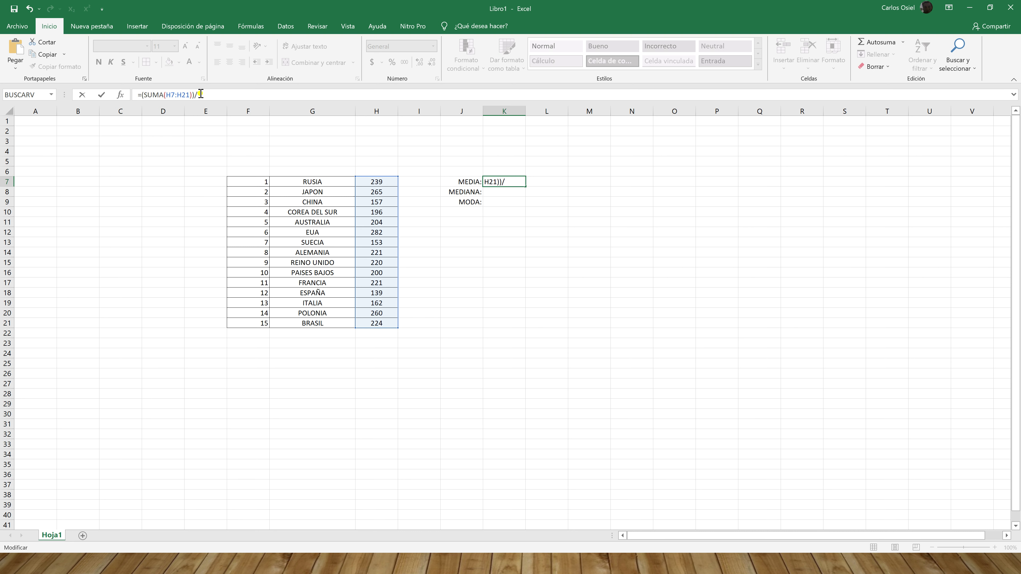
pyautogui.press('Return')
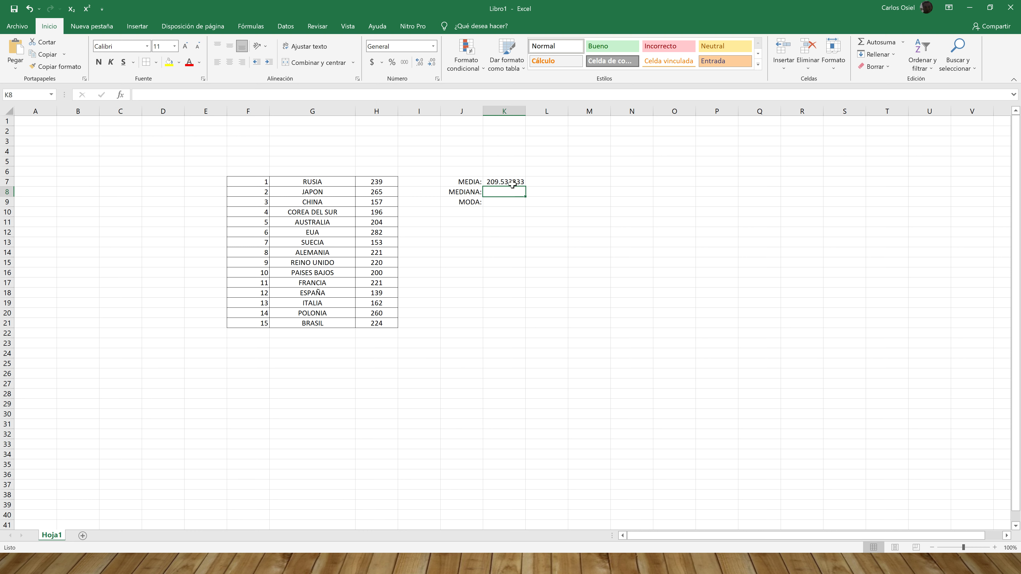
# - Format cells K7:K9 with the Contabilidad number category, two decimal places and the symbol set to Ninguno
pyautogui.moveTo(511, 182); pyautogui.dragTo(508, 202)
pyautogui.rightClick(509, 202)
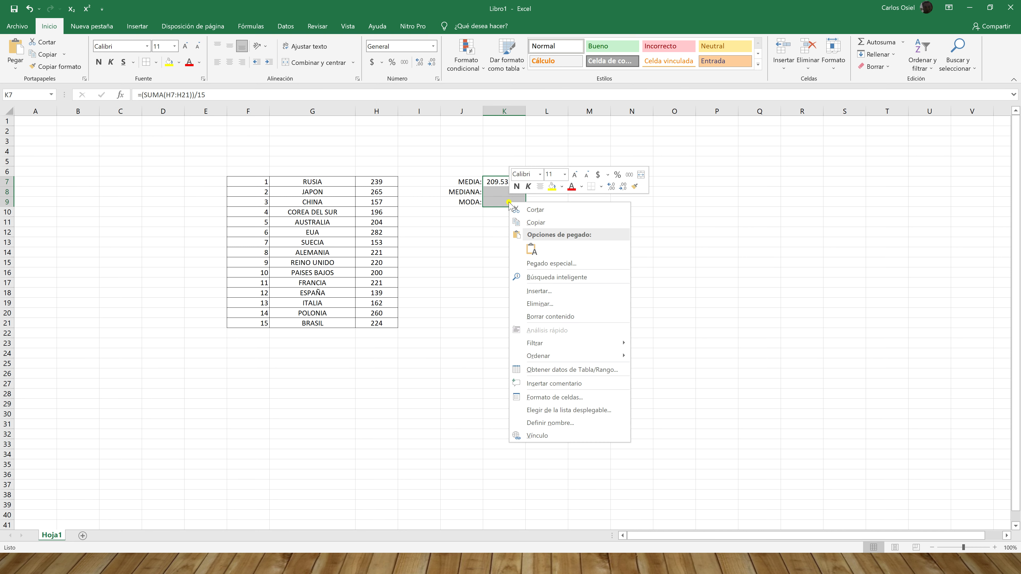
pyautogui.click(552, 397)
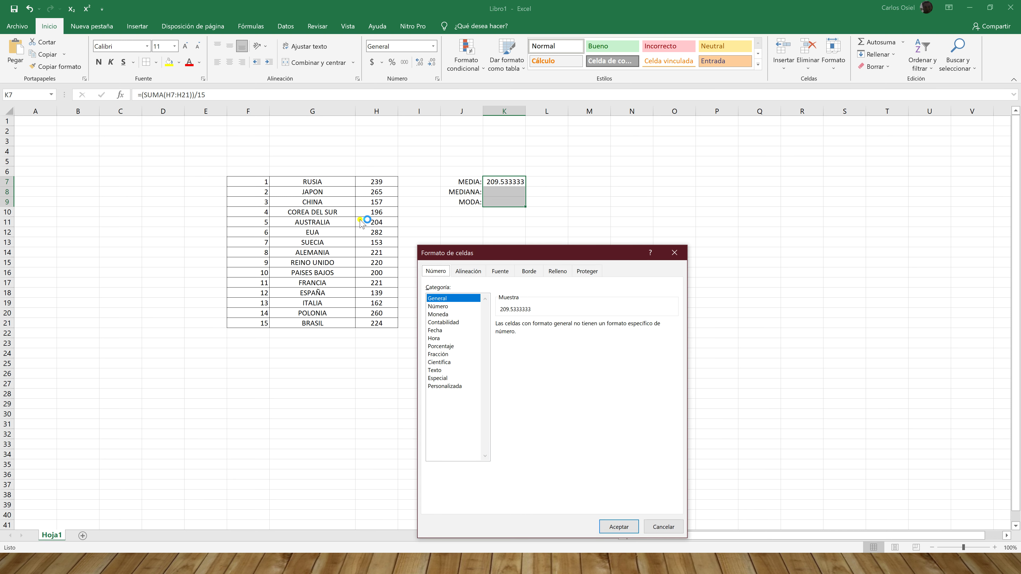
pyautogui.click(443, 306)
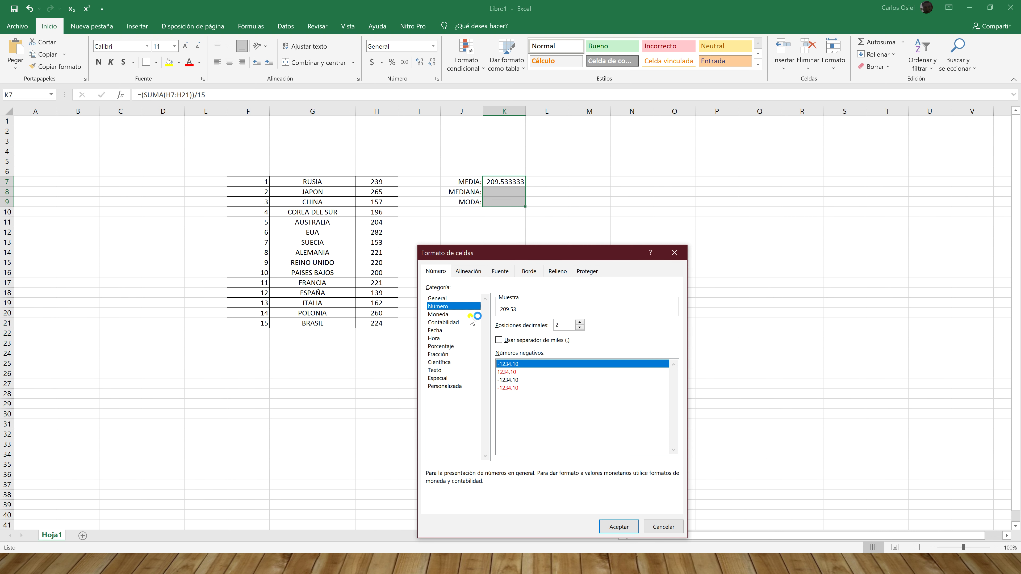
pyautogui.click(462, 323)
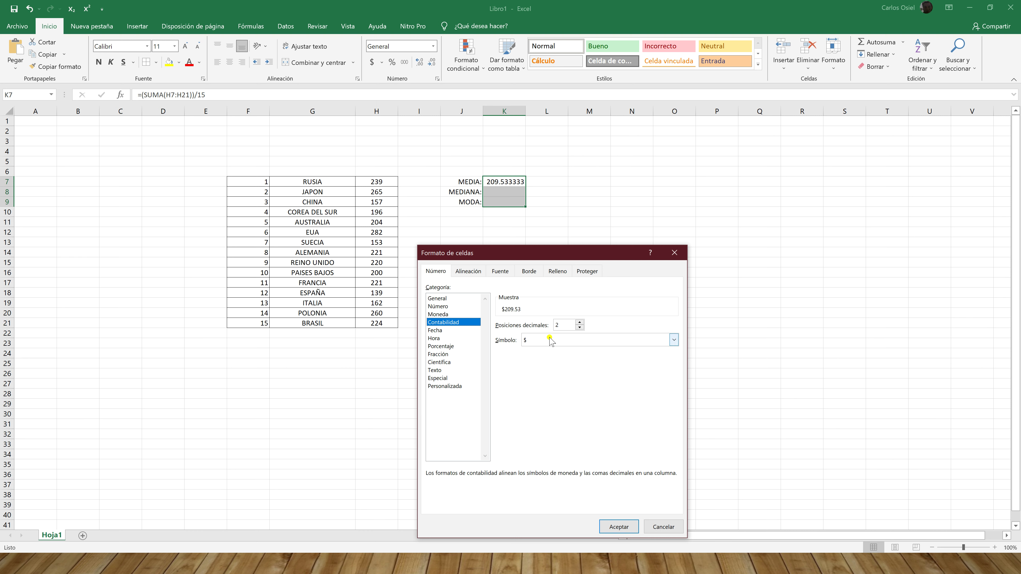
pyautogui.click(549, 340)
pyautogui.click(534, 350)
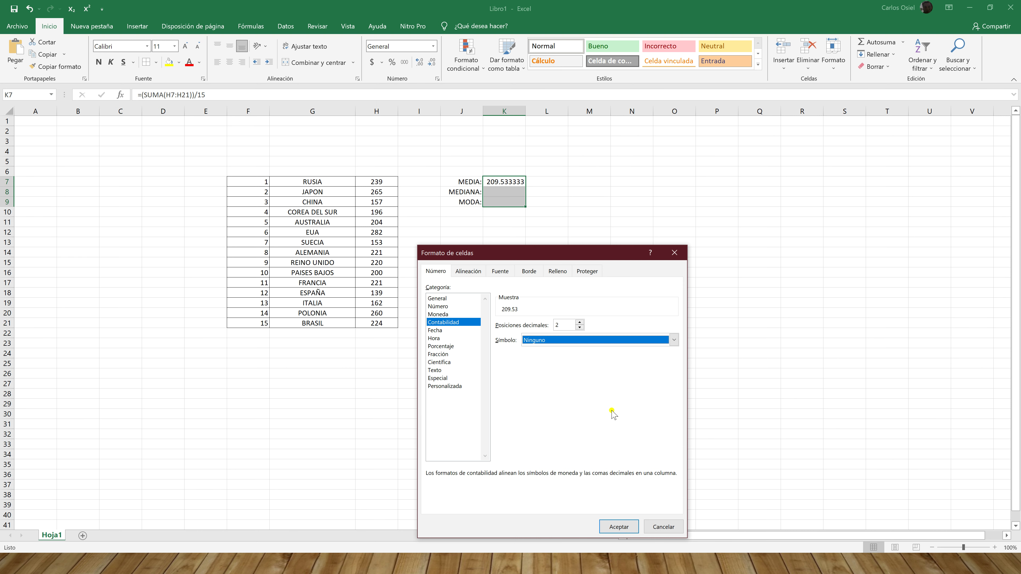
pyautogui.click(619, 528)
pyautogui.click(588, 242)
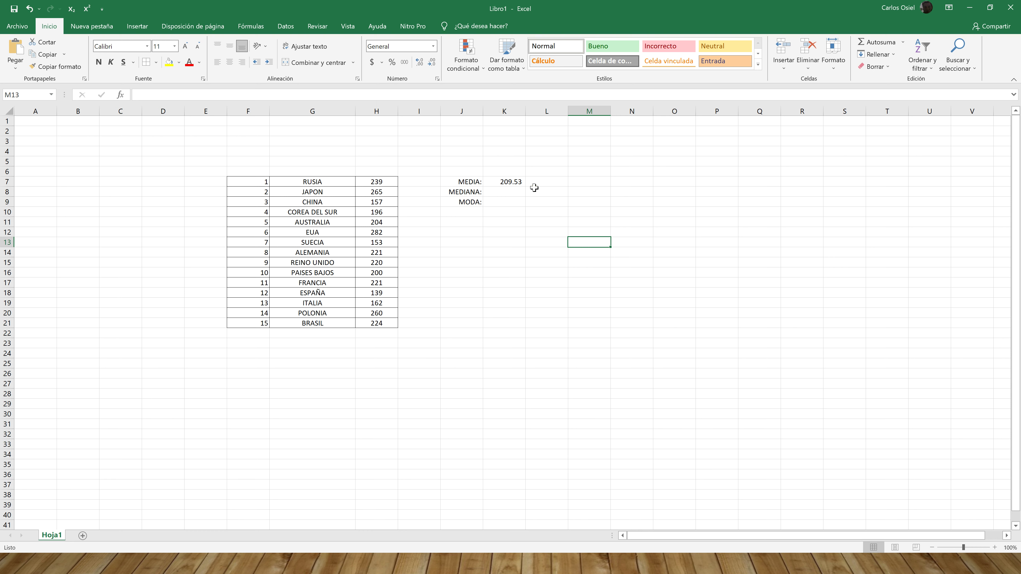
pyautogui.click(514, 183)
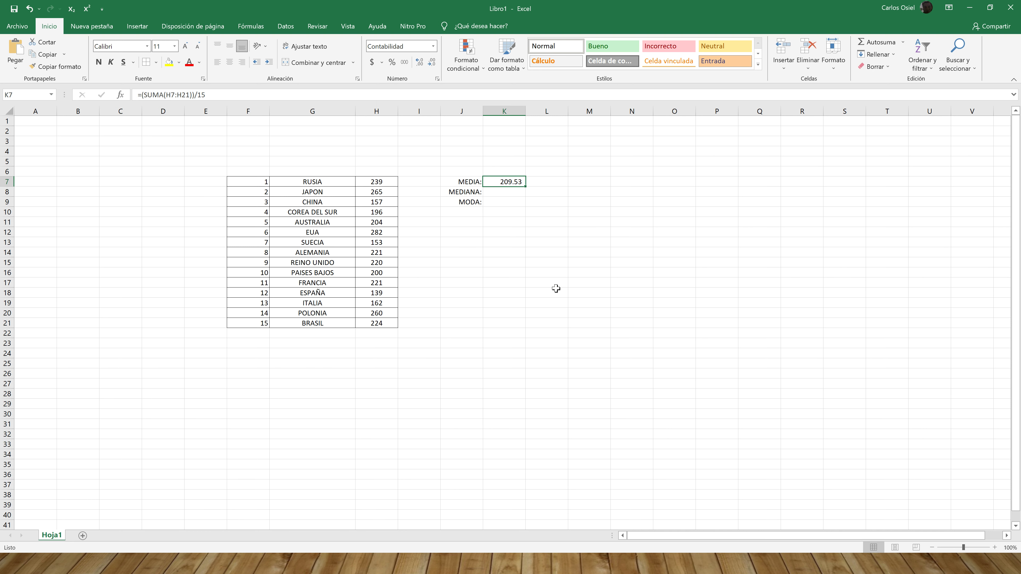
# - Select cell K8 for the median, review the definition of mediana on the Jamboard in Chrome, and return to the Excel worksheet
pyautogui.click(508, 193)
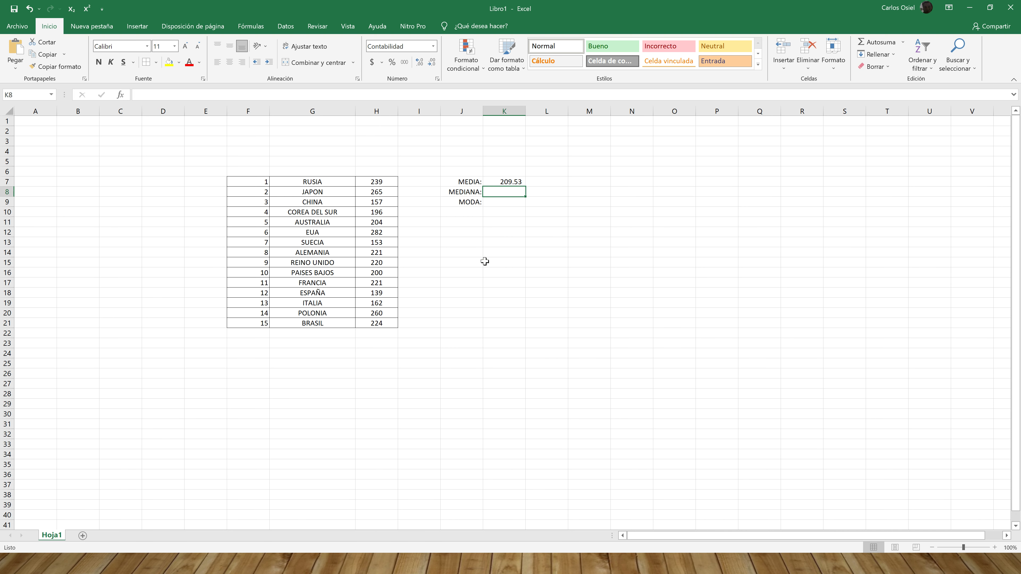
pyautogui.hotkey('alt', 'Tab')
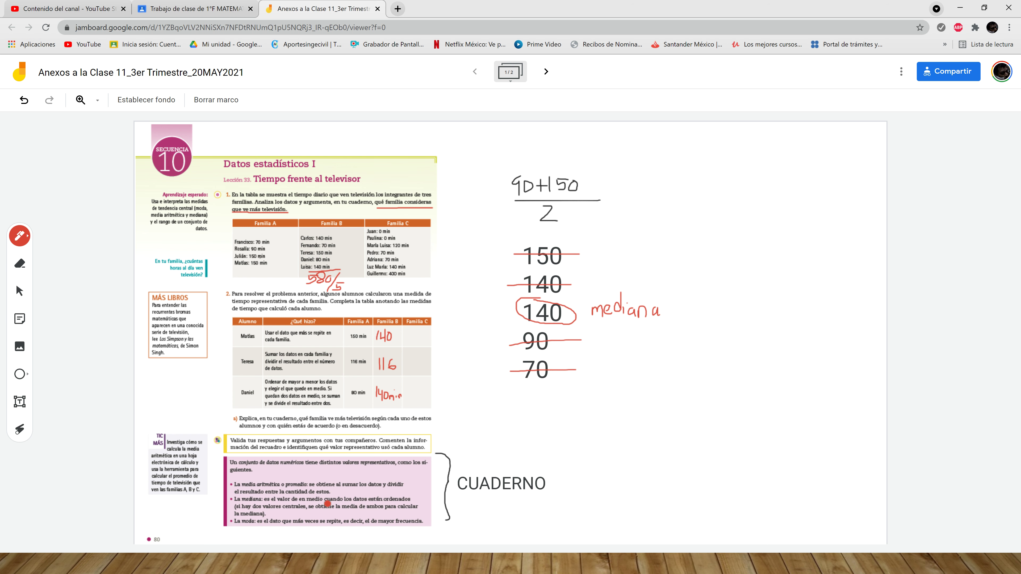
pyautogui.hotkey('alt', 'Tab')
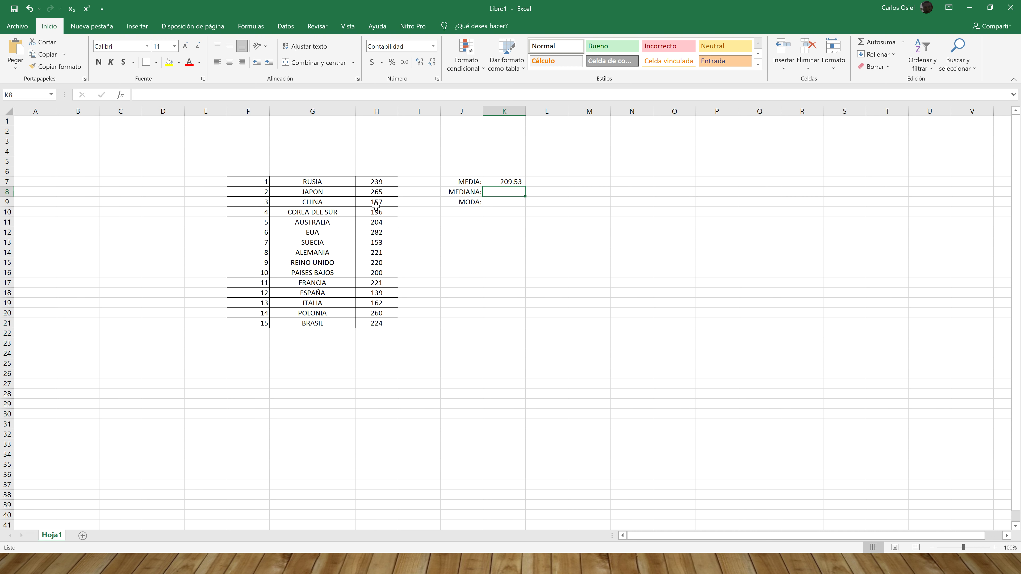
# - Copy the country values in H7:H21 and paste them into column M starting at M7
pyautogui.moveTo(377, 181); pyautogui.dragTo(374, 322)
pyautogui.hotkey('ctrl', 'c')
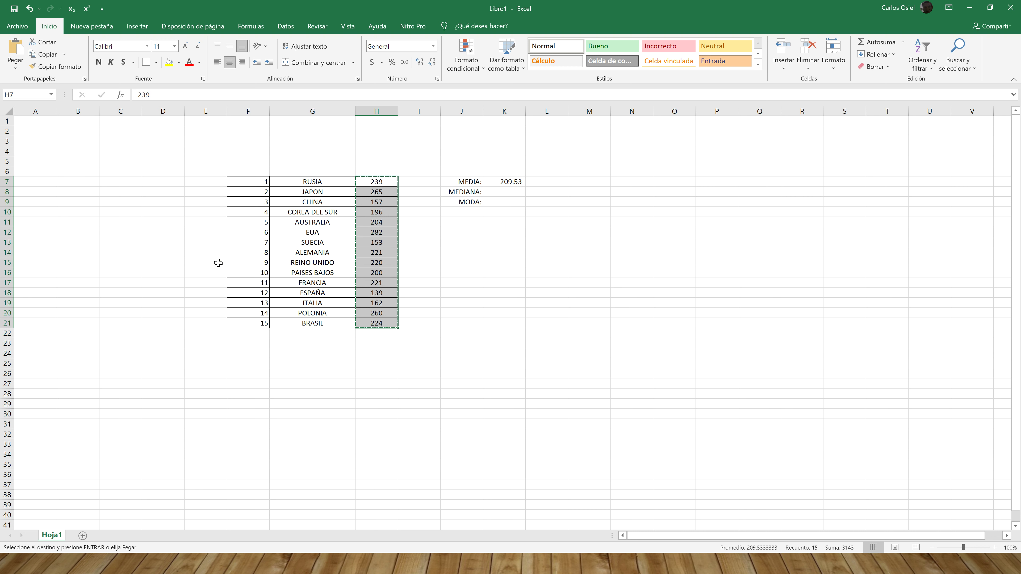
pyautogui.click(598, 183)
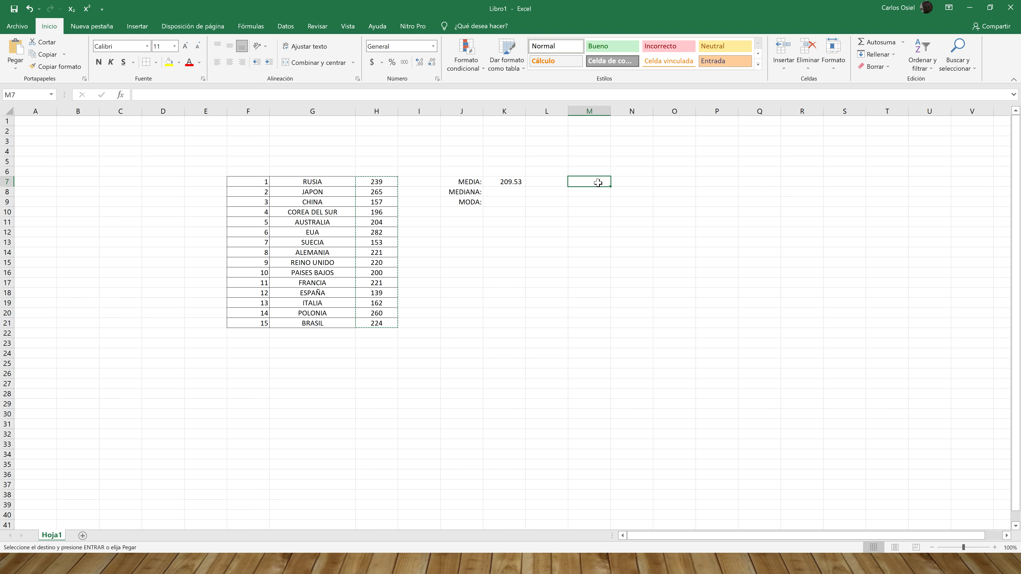
pyautogui.press('Return')
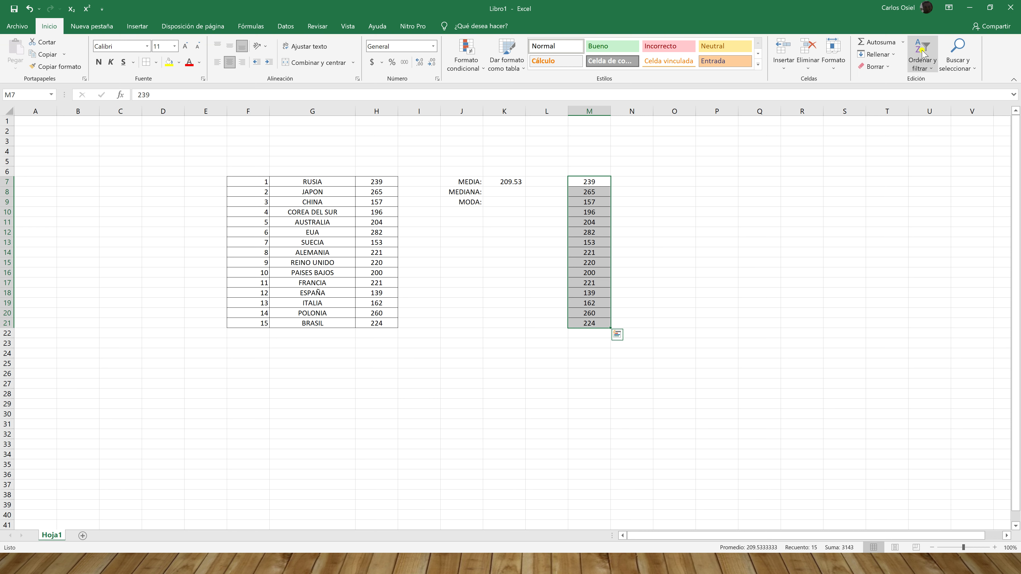
# - Sort the copied values in M7:M21 from smallest to largest, and re-sort them from largest to smallest
pyautogui.click(931, 59)
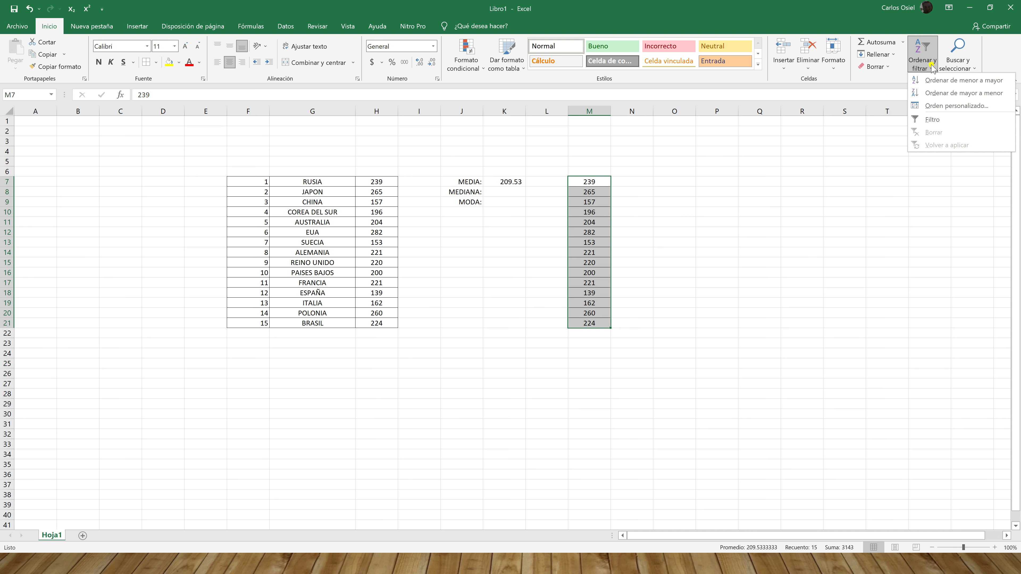
pyautogui.click(931, 82)
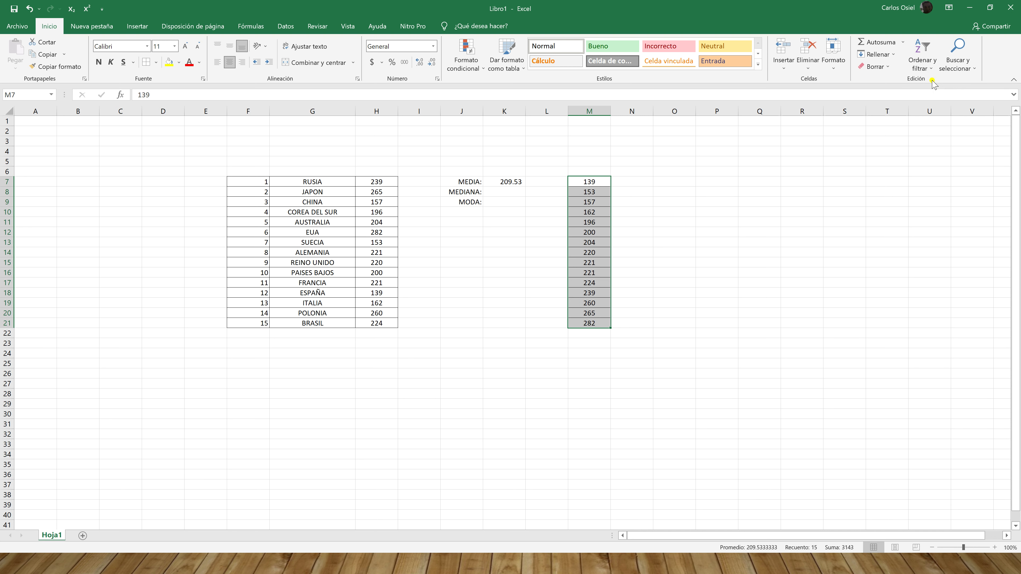
pyautogui.click(929, 61)
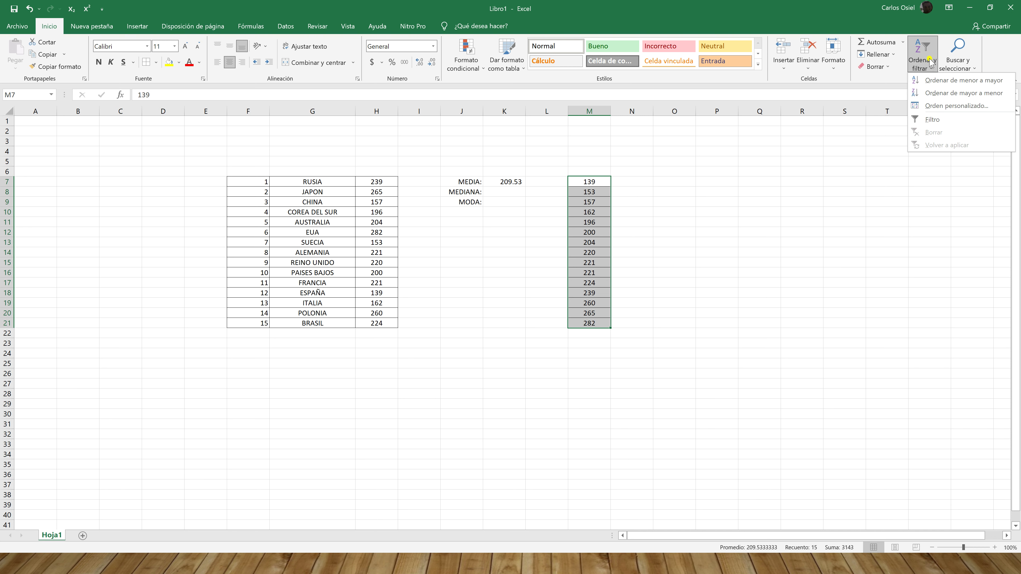
pyautogui.click(926, 94)
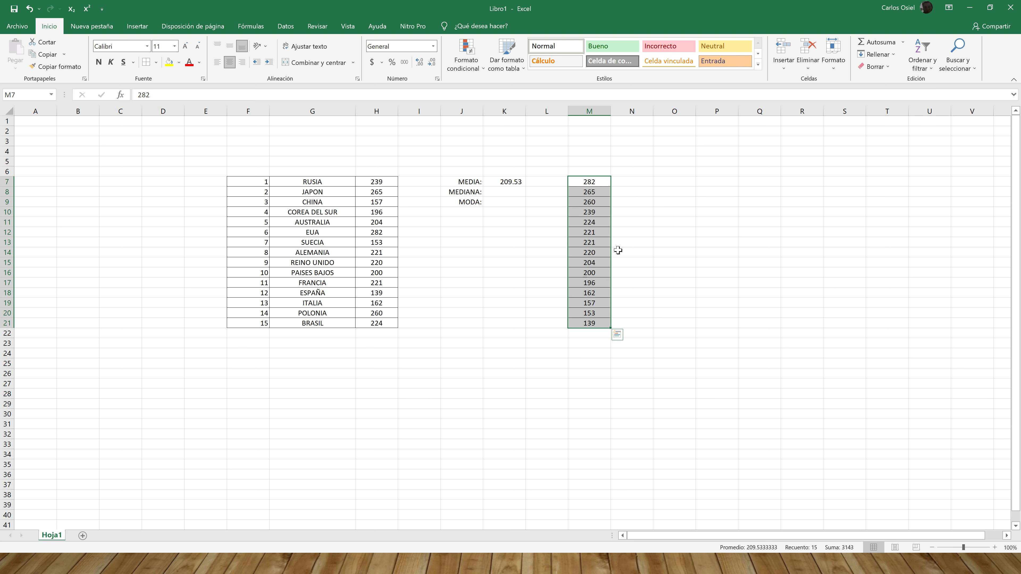
pyautogui.click(667, 293)
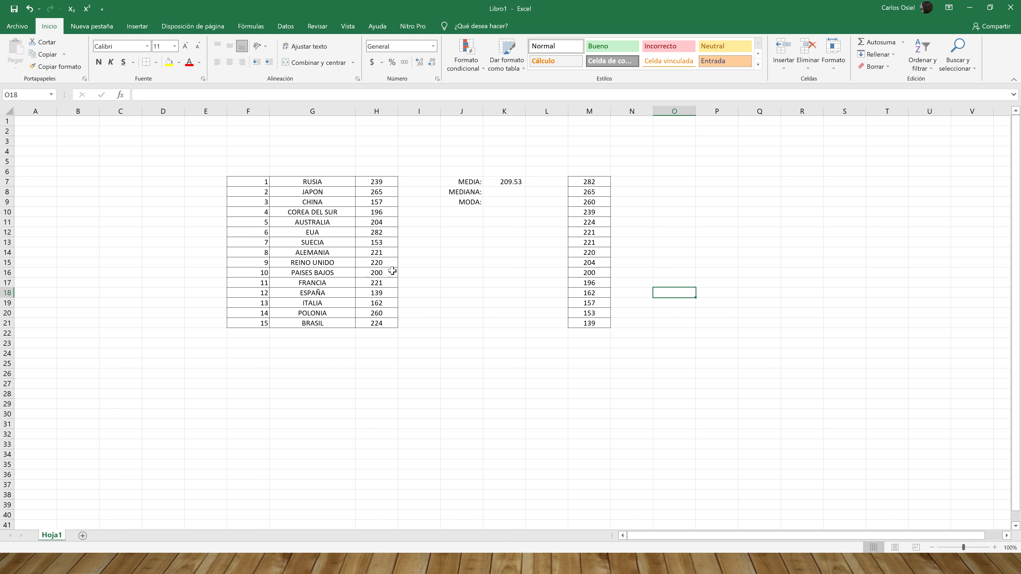
# - Go through the sorted values in M7:M21 one by one, check the median example on the Jamboard in Chrome, and return to Excel
pyautogui.click(596, 183)
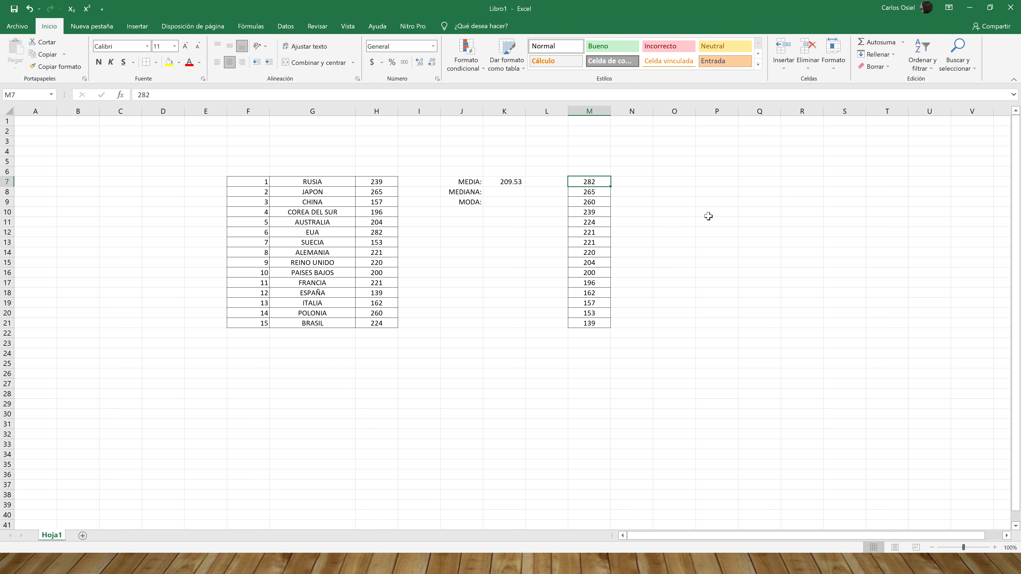
pyautogui.press('Down')
pyautogui.press('Down')
pyautogui.press('Down')
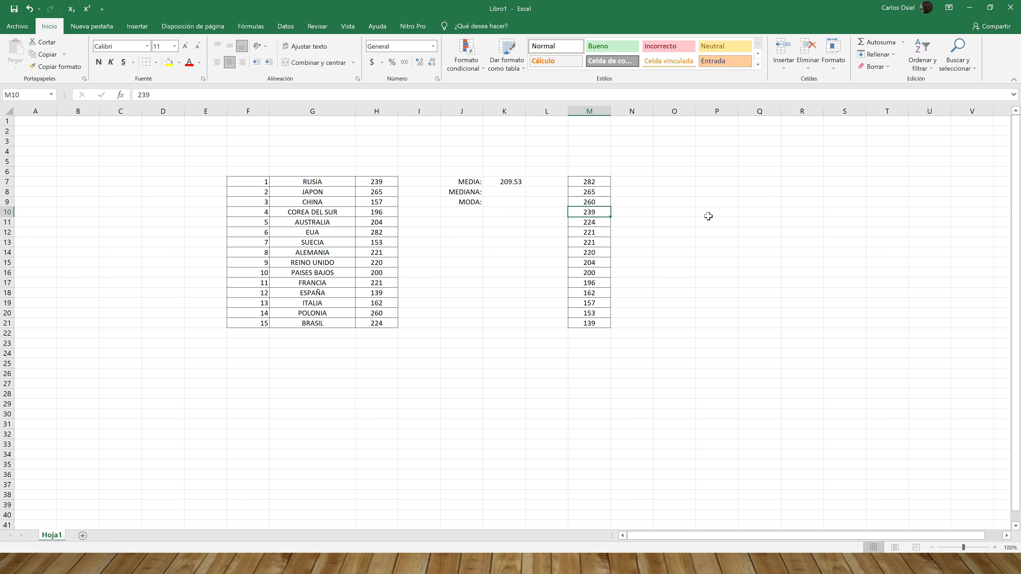
pyautogui.press('Down')
pyautogui.press('Down')
pyautogui.press('Down')
pyautogui.press('Down')
pyautogui.press('Down')
pyautogui.press('Down')
pyautogui.press('Down')
pyautogui.press('Down')
pyautogui.press('Down')
pyautogui.press('Down')
pyautogui.press('Down')
pyautogui.press('Down')
pyautogui.press('Up')
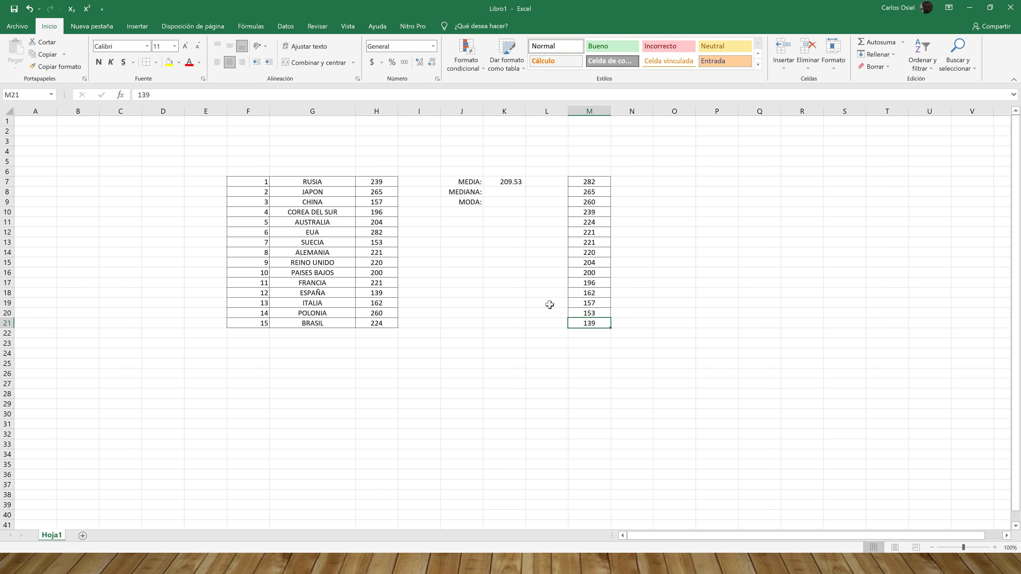
pyautogui.hotkey('alt', 'Tab')
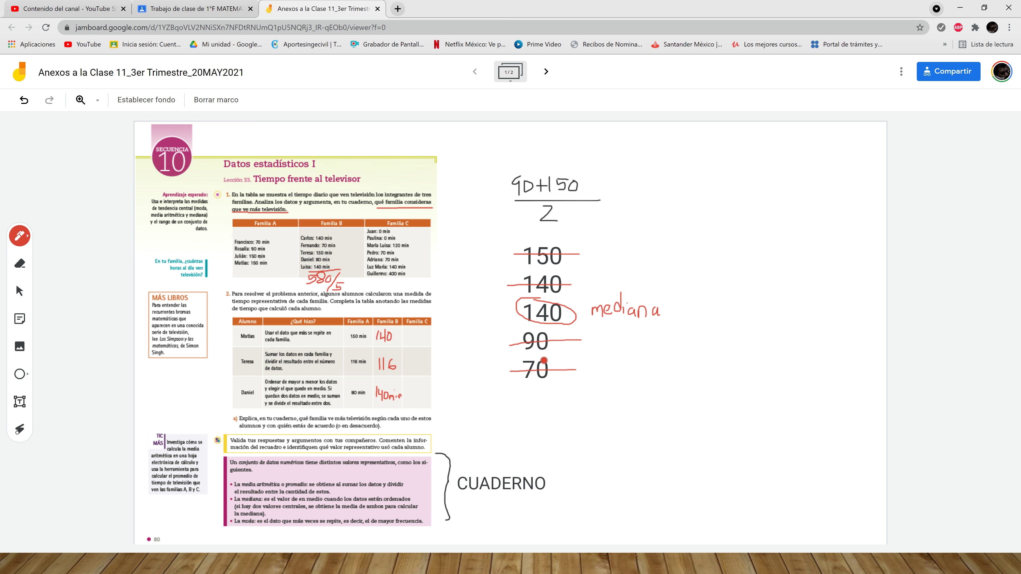
pyautogui.hotkey('alt', 'Tab')
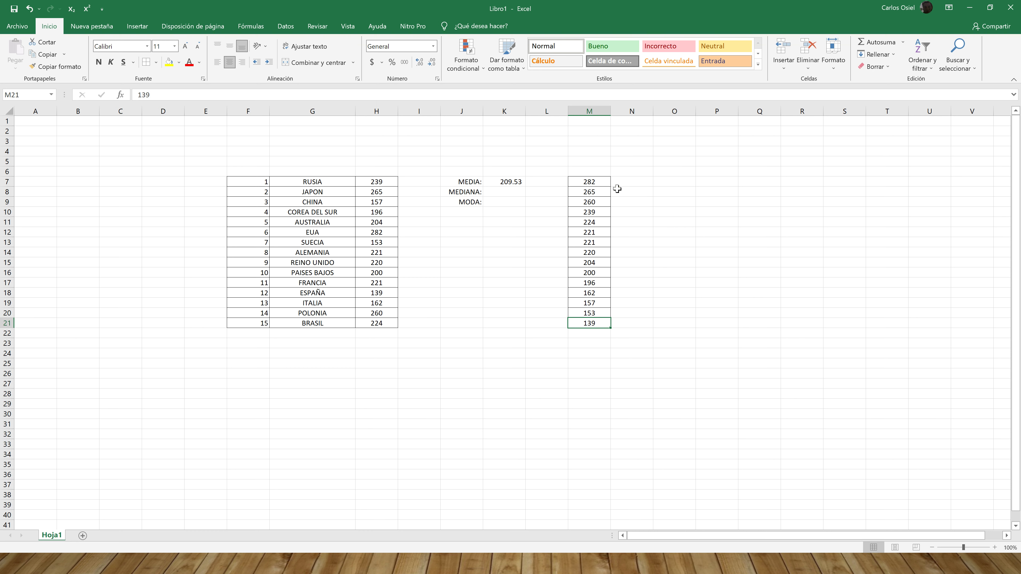
# - Fill the seven highest values in M7:M13 with yellow
pyautogui.moveTo(595, 182); pyautogui.dragTo(591, 203)
pyautogui.moveTo(592, 211); pyautogui.dragTo(590, 241)
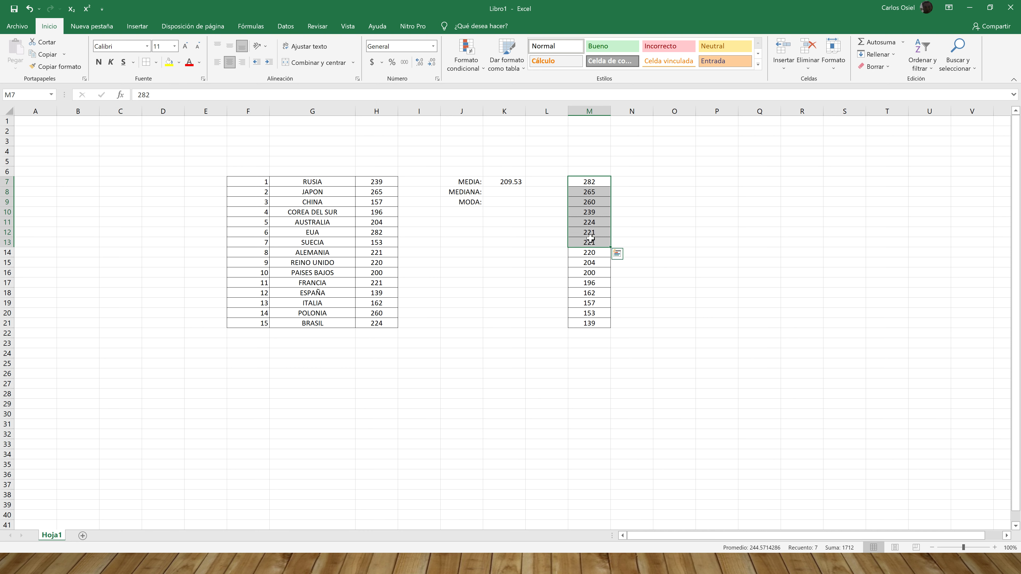
pyautogui.click(168, 63)
pyautogui.click(647, 192)
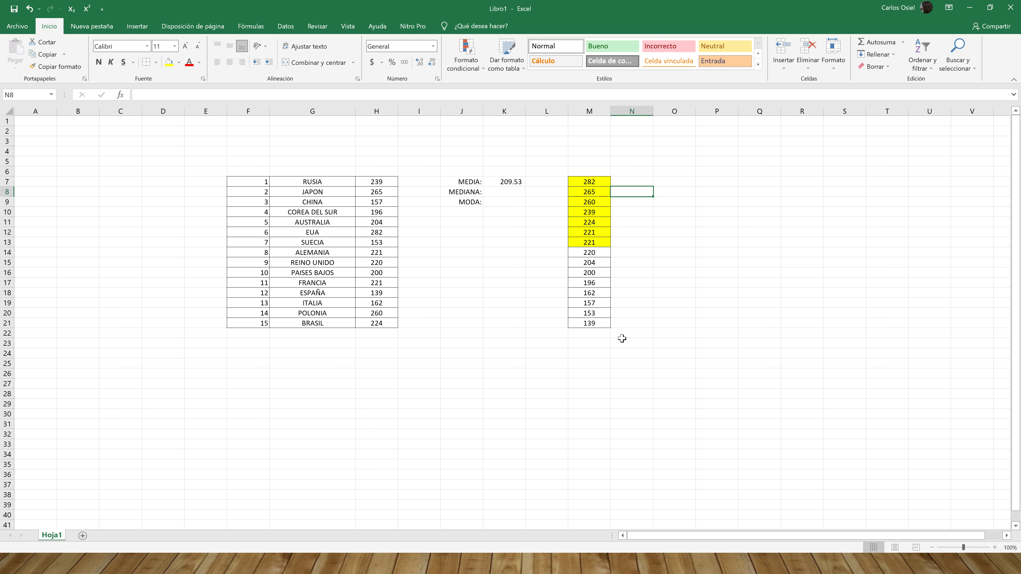
# - Fill the seven lowest values in M15:M21 with light green
pyautogui.moveTo(595, 324); pyautogui.dragTo(601, 263)
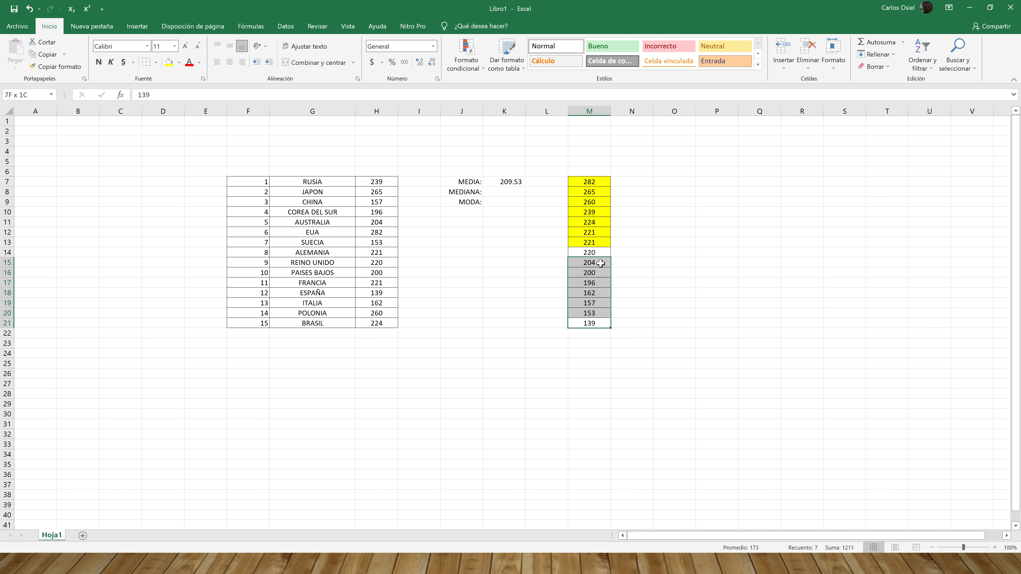
pyautogui.click(179, 63)
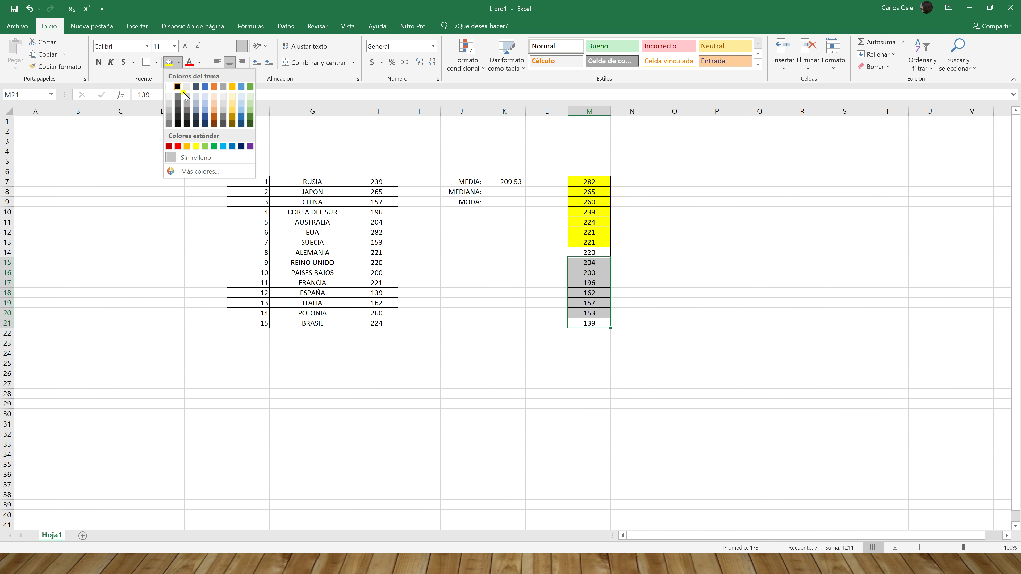
pyautogui.click(204, 147)
pyautogui.click(684, 243)
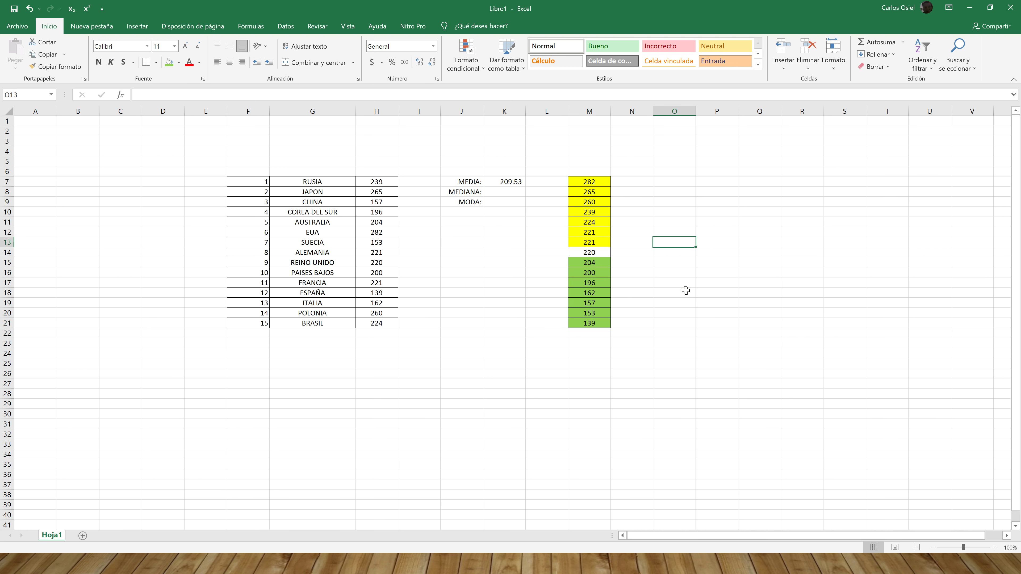
# - Enter the unshaded middle value of the sorted list, 220, as the median in K8
pyautogui.click(581, 253)
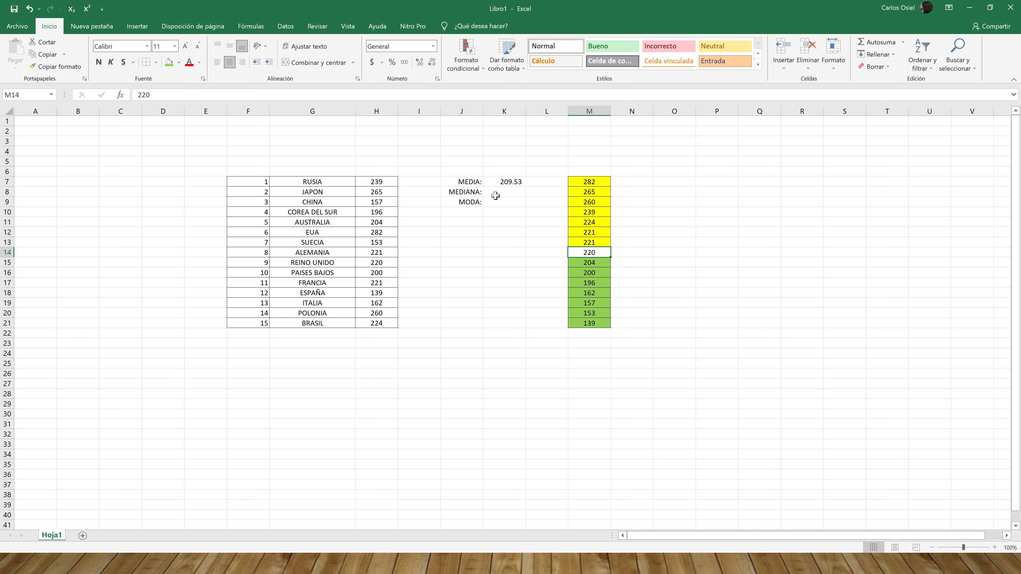
pyautogui.click(512, 195)
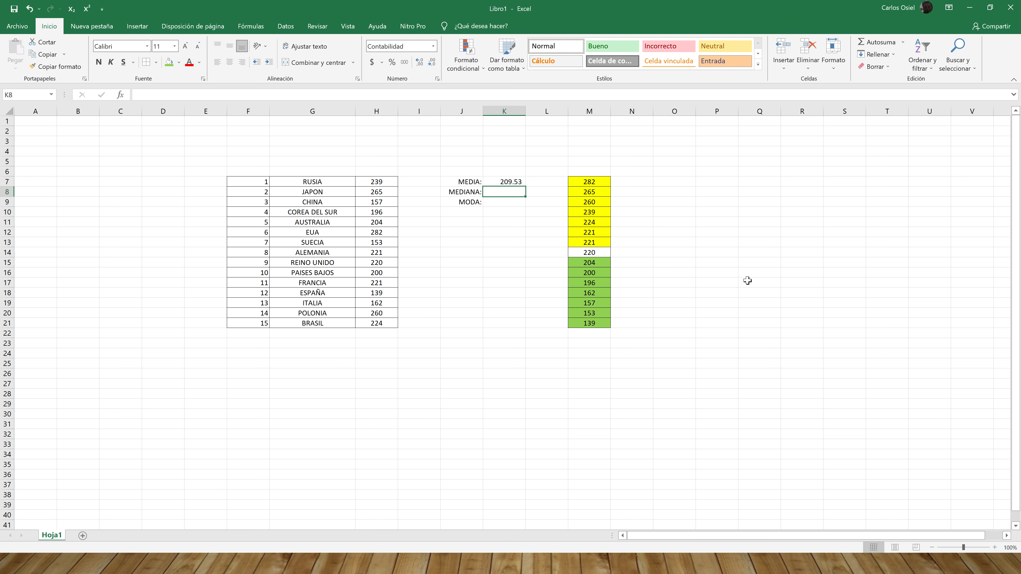
pyautogui.write('220')
pyautogui.press('Return')
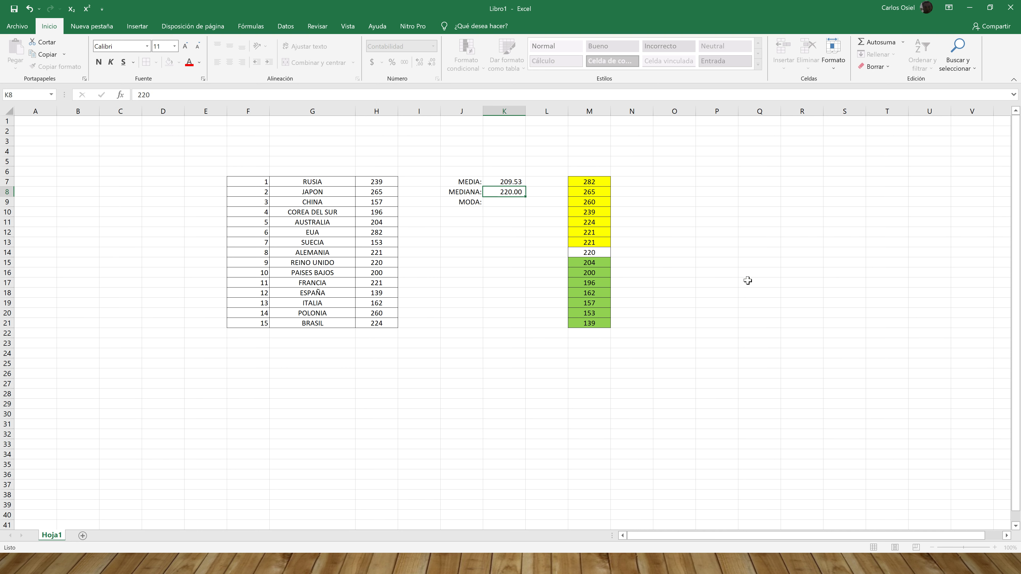
pyautogui.click(736, 296)
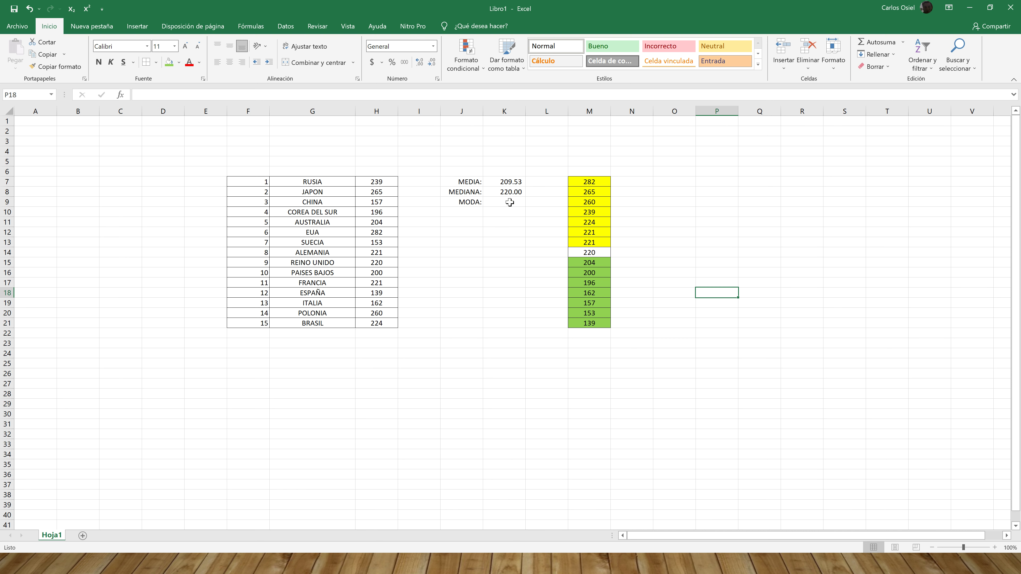
# - Check the definition of the mode on the Jamboard in Chrome, return to Excel, and go through the sorted values in column M looking for repeats
pyautogui.hotkey('alt', 'Tab')
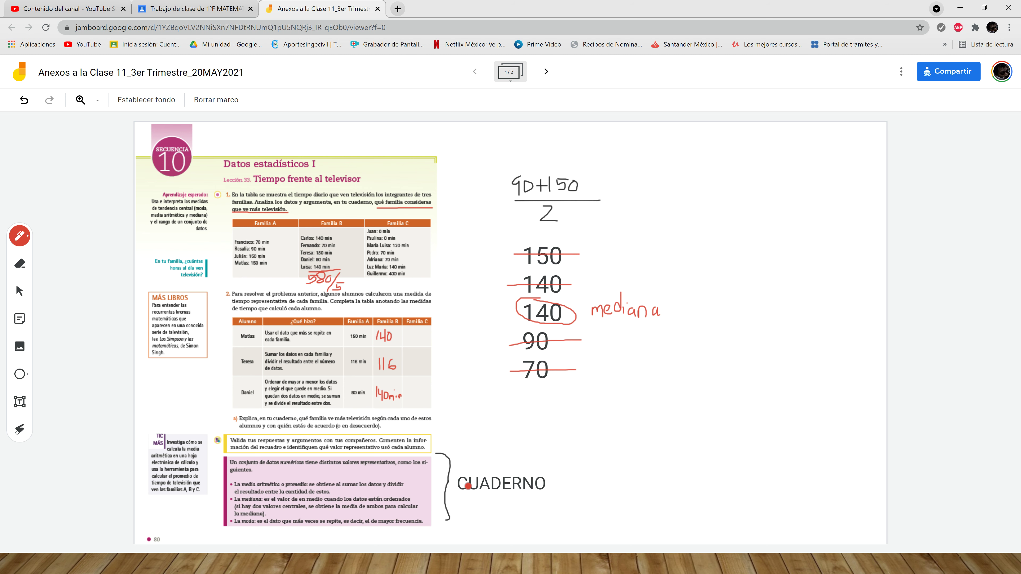
pyautogui.hotkey('alt', 'Tab')
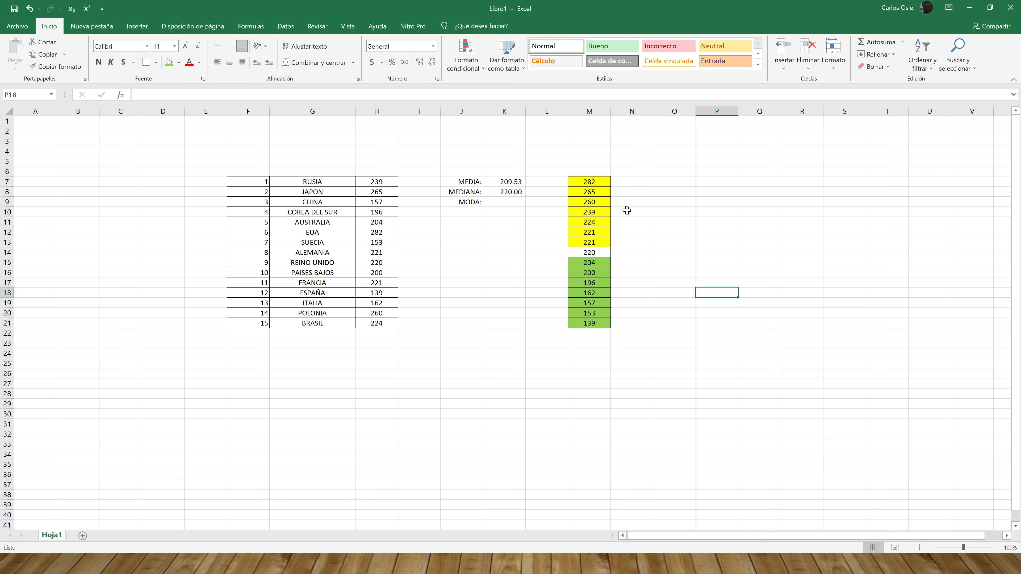
pyautogui.click(601, 182)
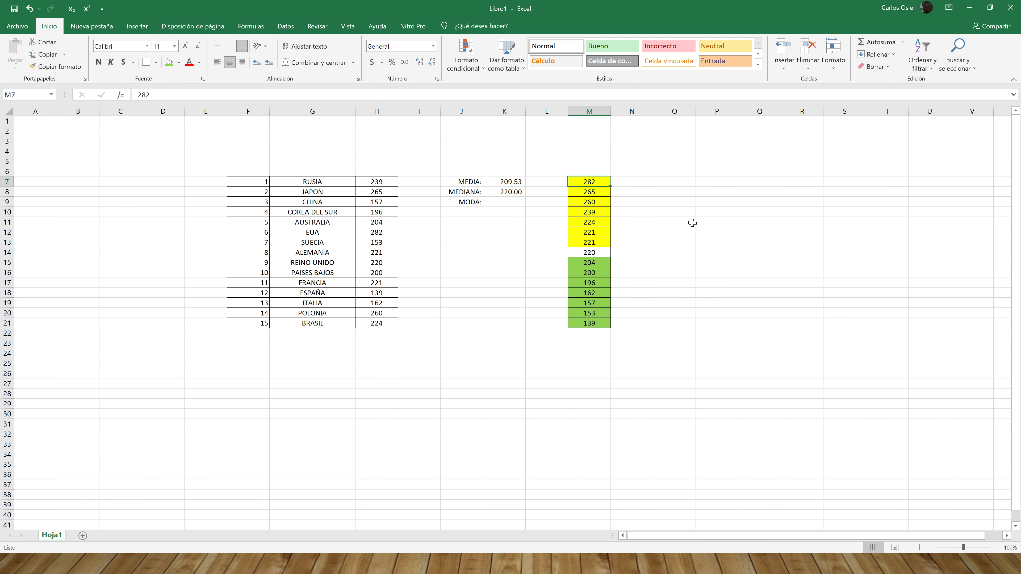
pyautogui.press('Right')
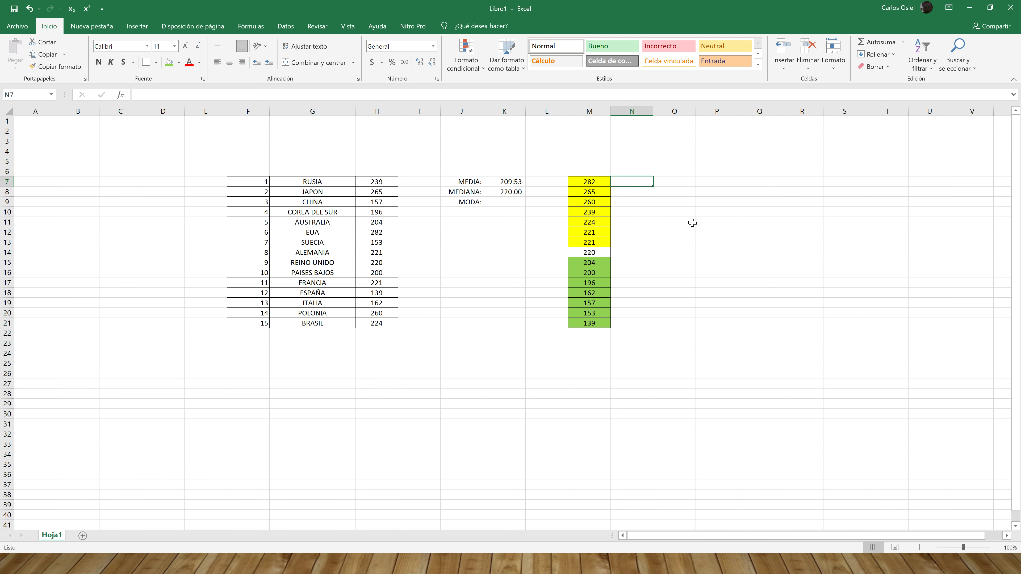
pyautogui.press('Left')
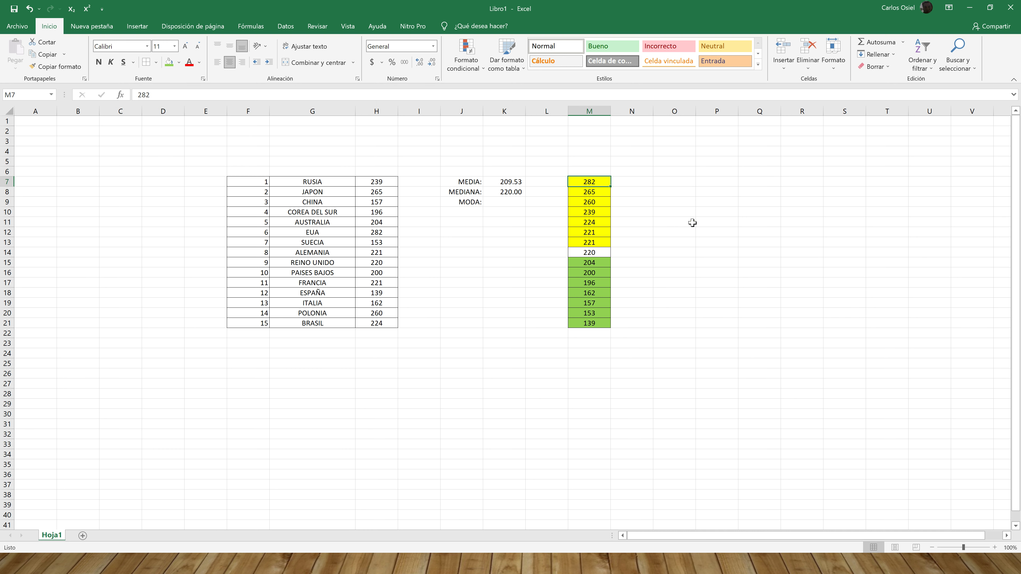
pyautogui.press('Down')
pyautogui.press('Down')
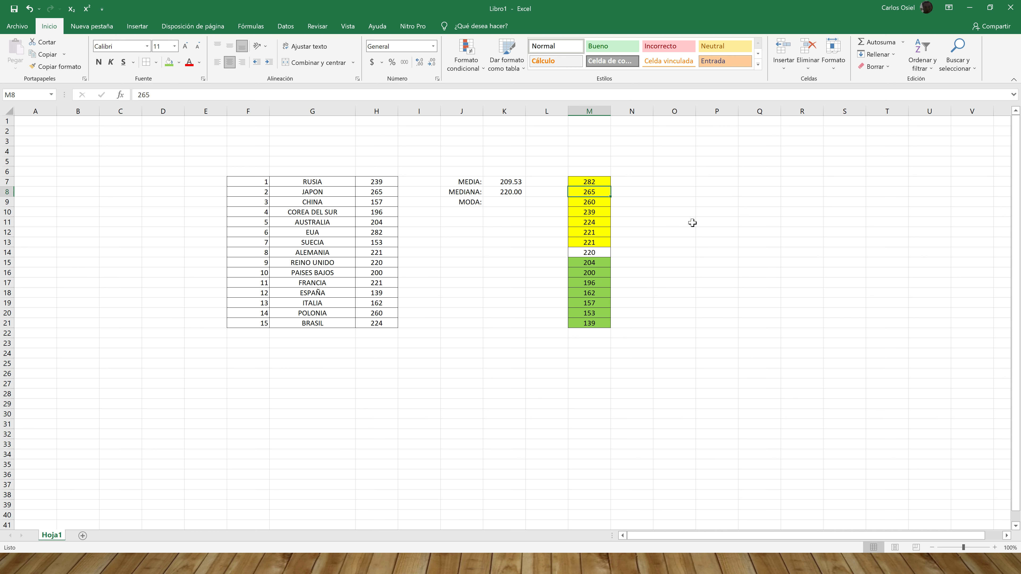
pyautogui.press('Down')
pyautogui.press('Down')
pyautogui.press('Down')
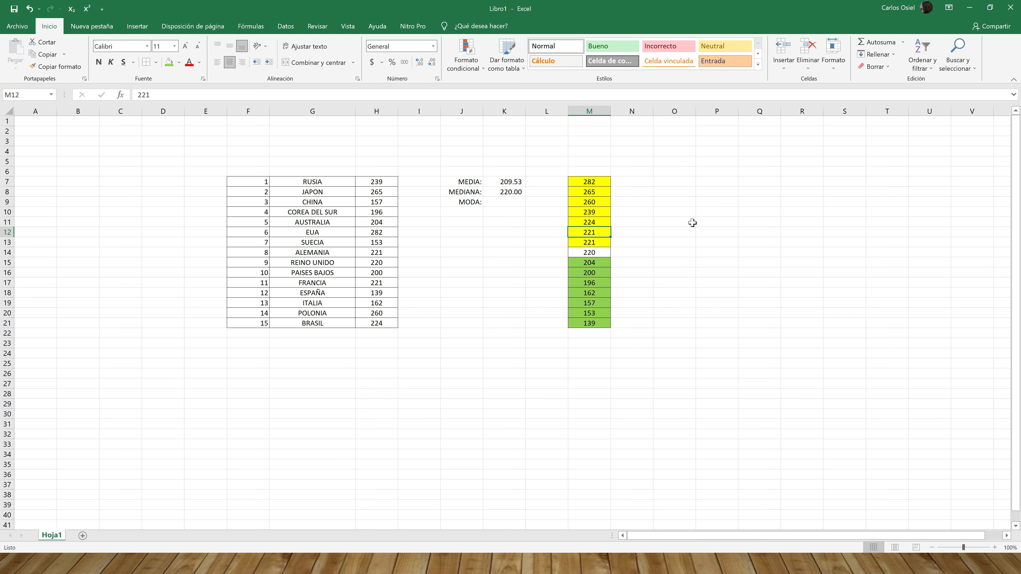
pyautogui.press('Down')
pyautogui.press('Up')
pyautogui.press('Down')
pyautogui.press('Down')
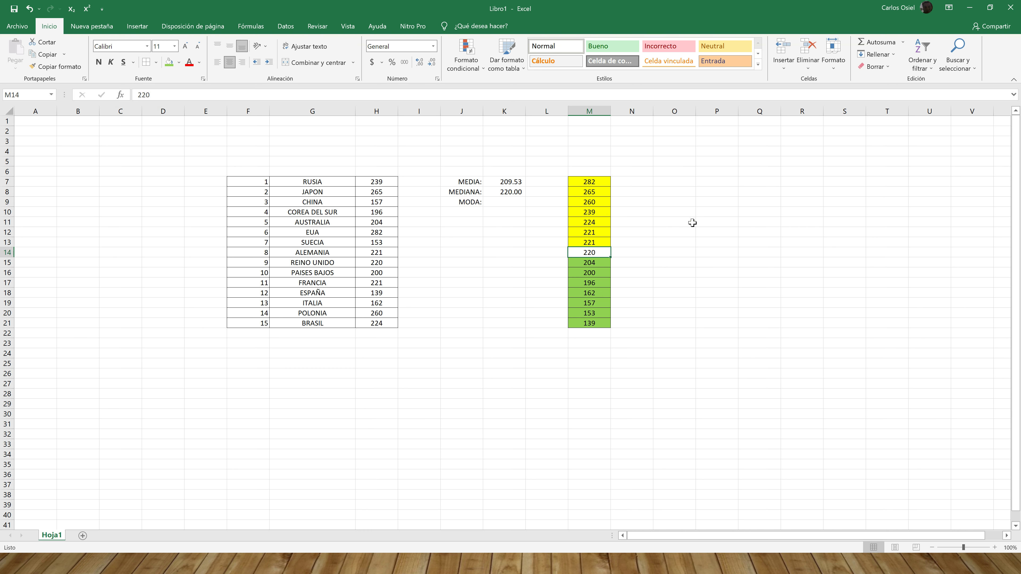
pyautogui.press('Down')
pyautogui.press('Down')
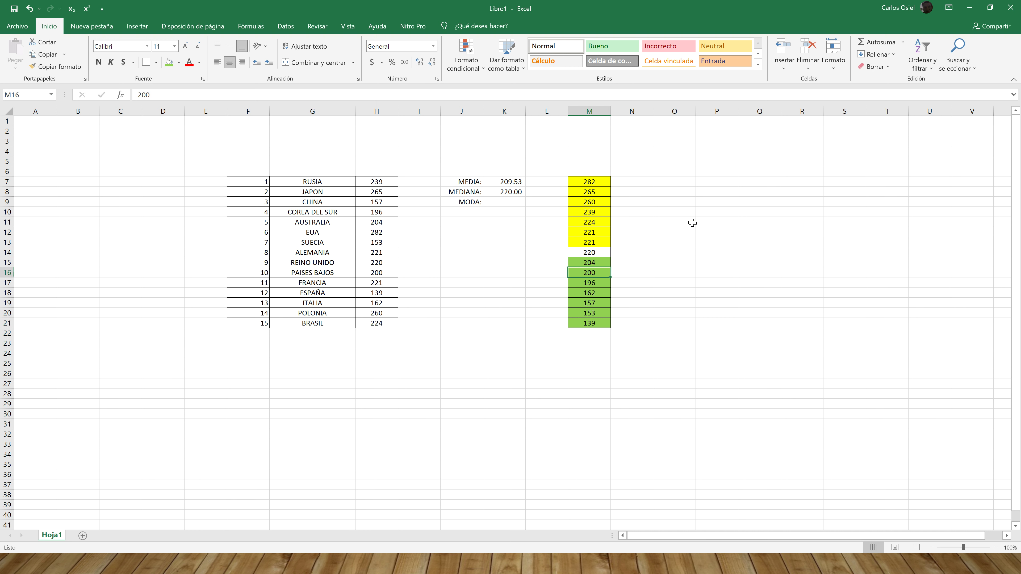
pyautogui.press('Down')
pyautogui.press('Down')
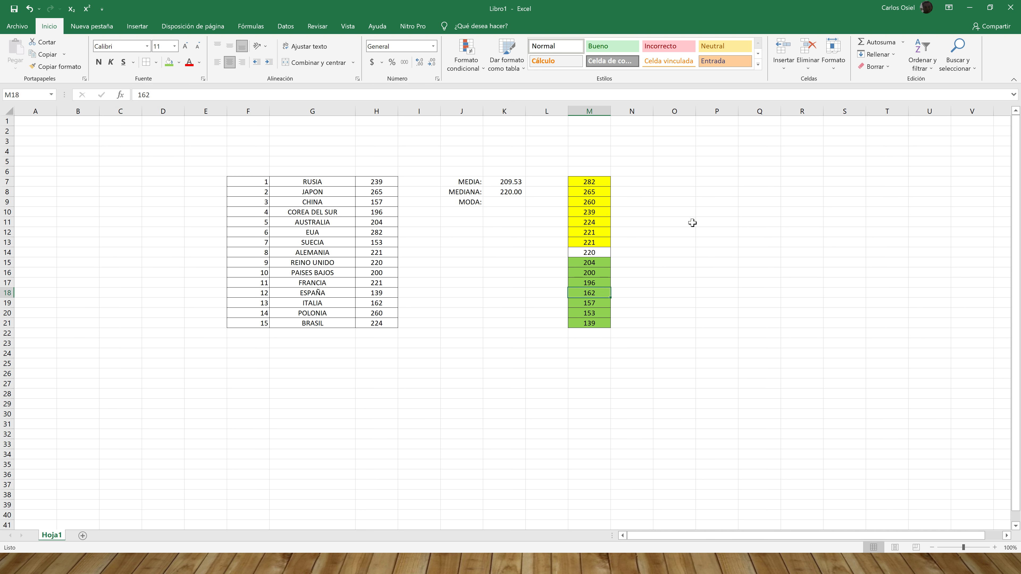
pyautogui.press('Down')
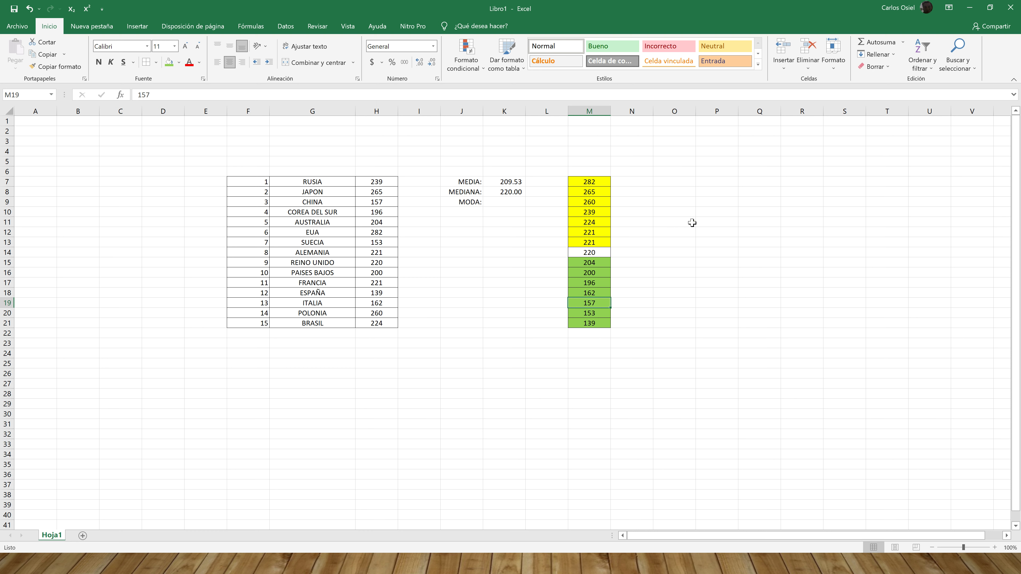
pyautogui.press('Up')
pyautogui.press('Up')
pyautogui.press('Up')
pyautogui.press('Up')
pyautogui.press('Up')
pyautogui.press('Up')
pyautogui.press('Up')
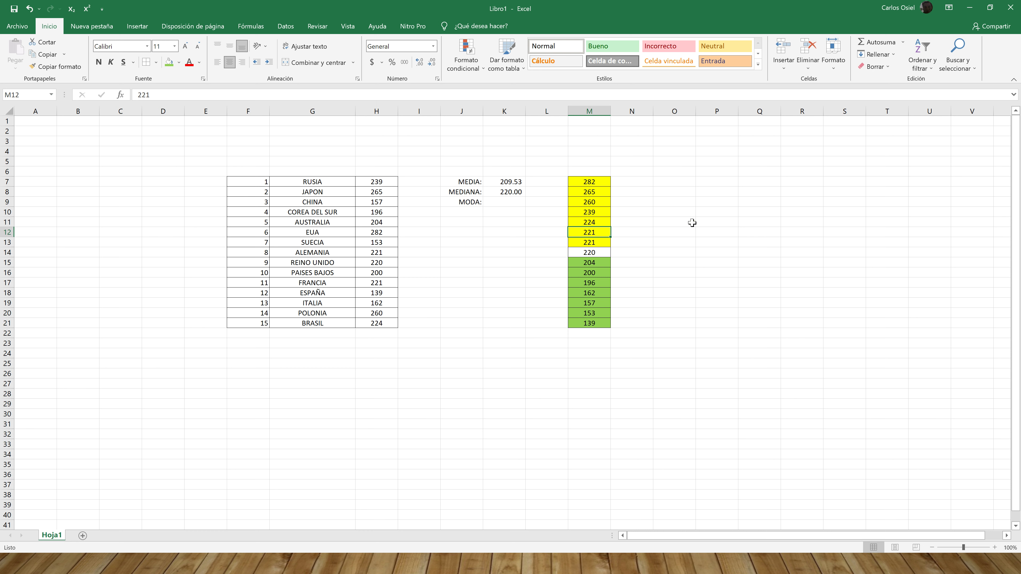
pyautogui.press('Down')
pyautogui.press('Up')
# - Enter 221 as the mode in K9
pyautogui.press('Left')
pyautogui.press('Left')
pyautogui.press('Up')
pyautogui.press('Up')
pyautogui.press('Up')
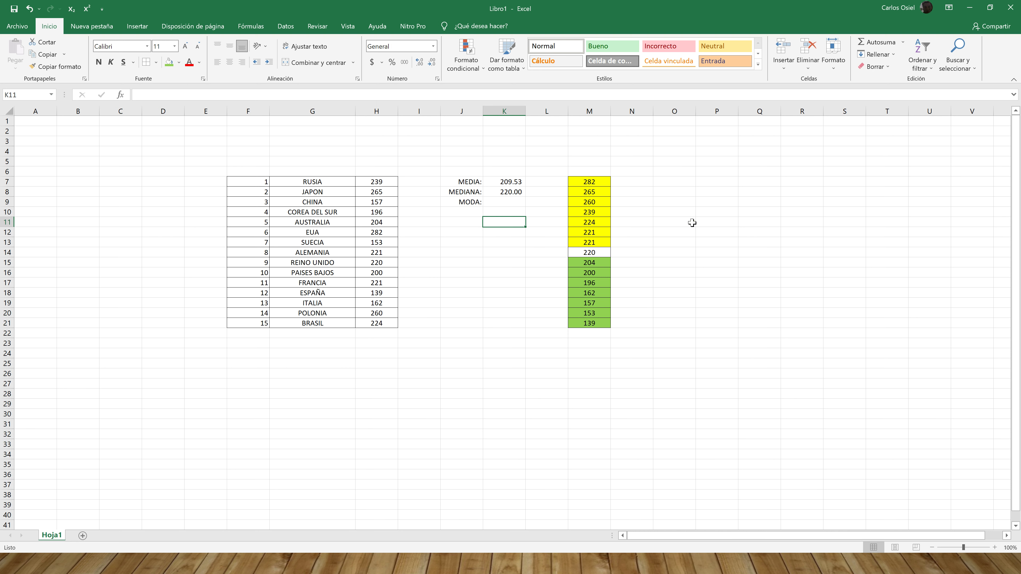
pyautogui.write('221')
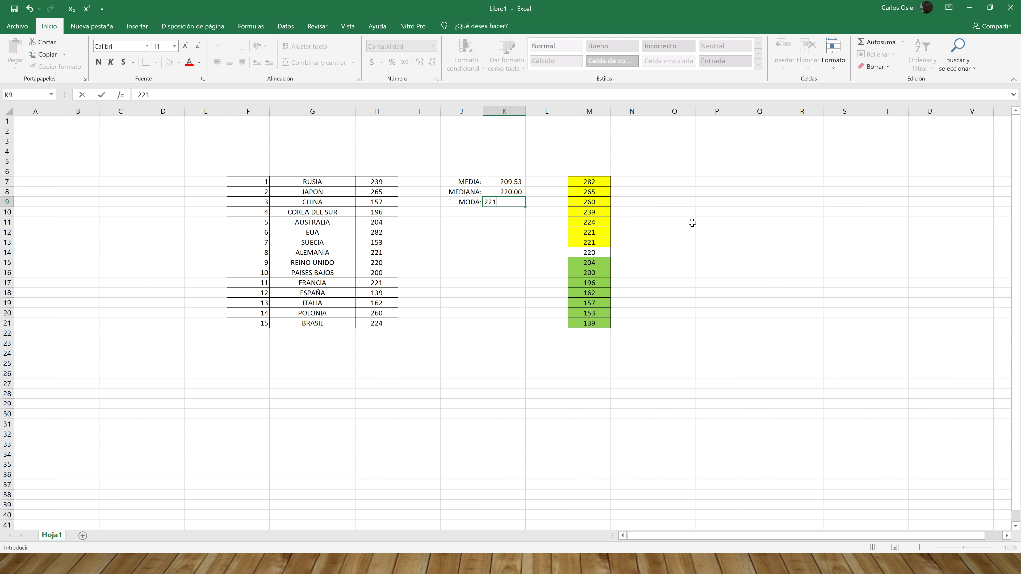
pyautogui.press('Return')
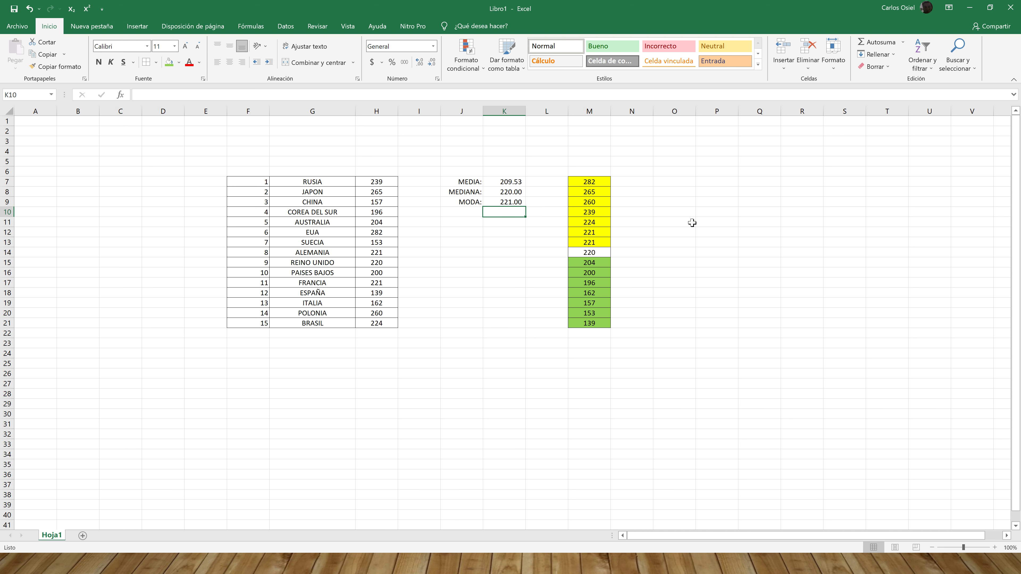
pyautogui.click(684, 243)
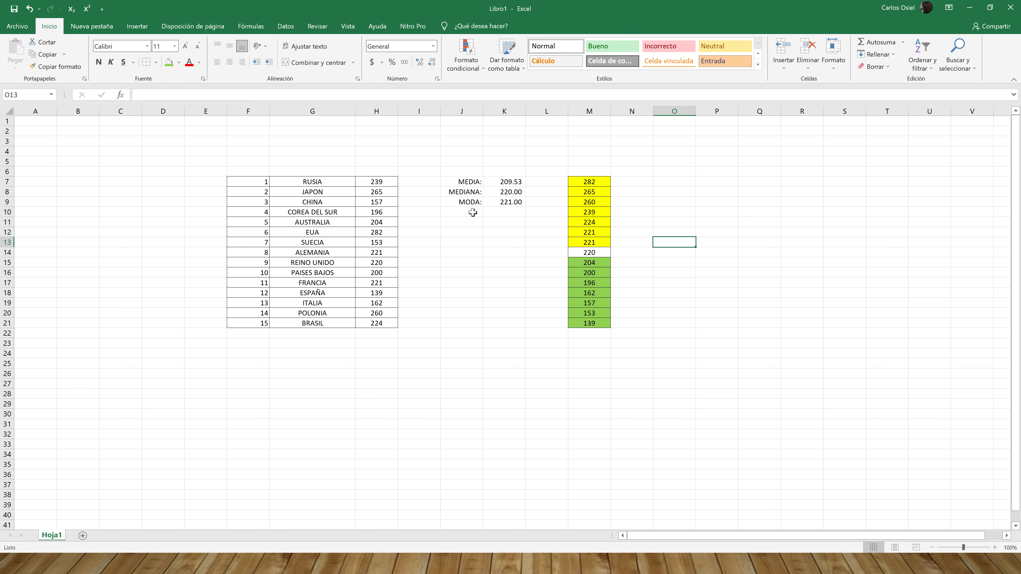
# - Copy the MEDIA, MEDIANA and MODA labels in J7:J9 and paste them starting at J19
pyautogui.moveTo(467, 182); pyautogui.dragTo(470, 201)
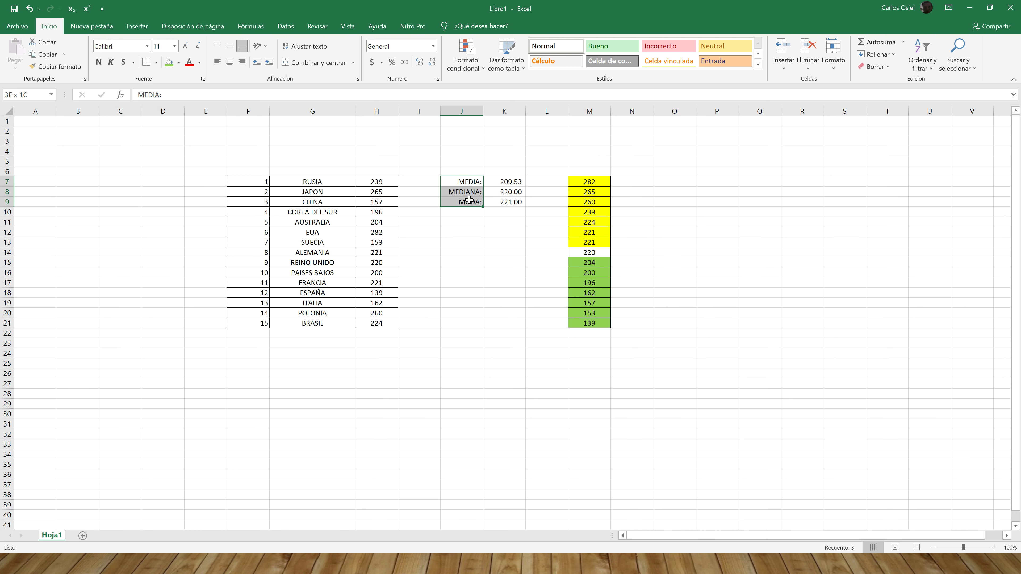
pyautogui.hotkey('ctrl', 'c')
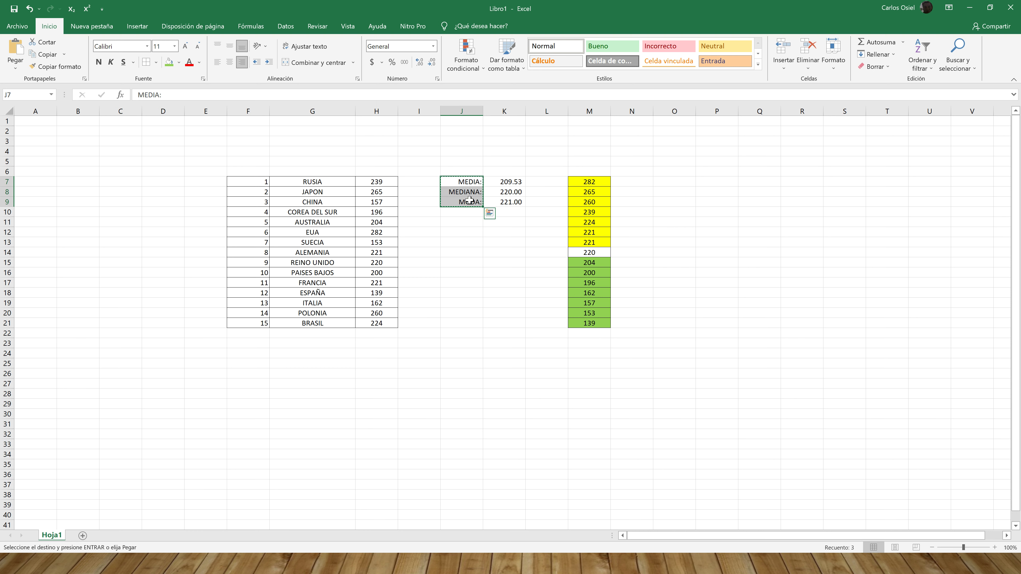
pyautogui.press('Down')
pyautogui.press('Down')
pyautogui.press('Down')
pyautogui.press('Down')
pyautogui.press('Down')
pyautogui.press('Down')
pyautogui.press('Down')
pyautogui.press('Down')
pyautogui.press('Down')
pyautogui.press('Down')
pyautogui.press('Down')
pyautogui.press('Down')
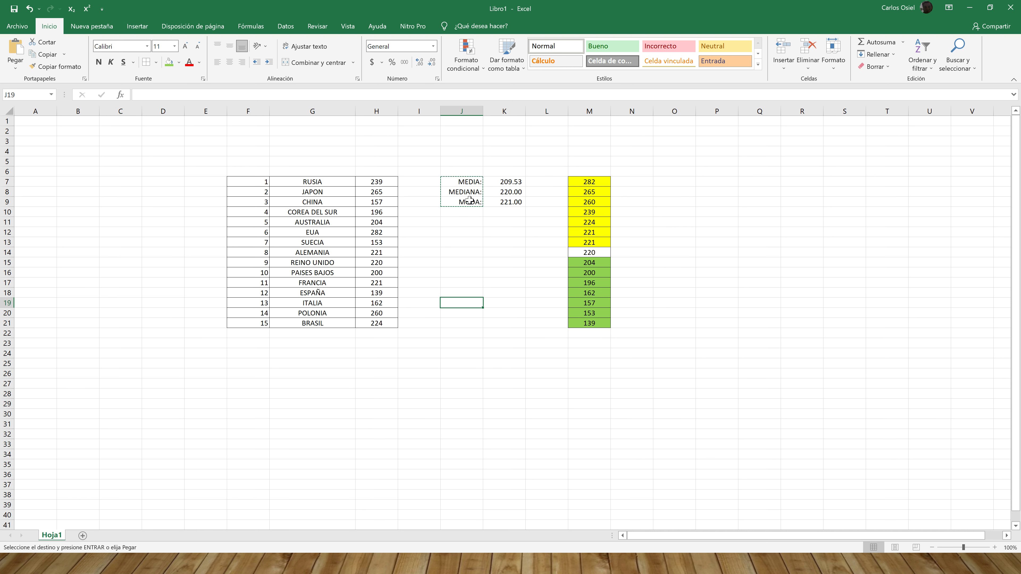
pyautogui.press('Return')
# - Calculate the mean in K19 with the formula =PROMEDIO(H7:H21)
pyautogui.press('Right')
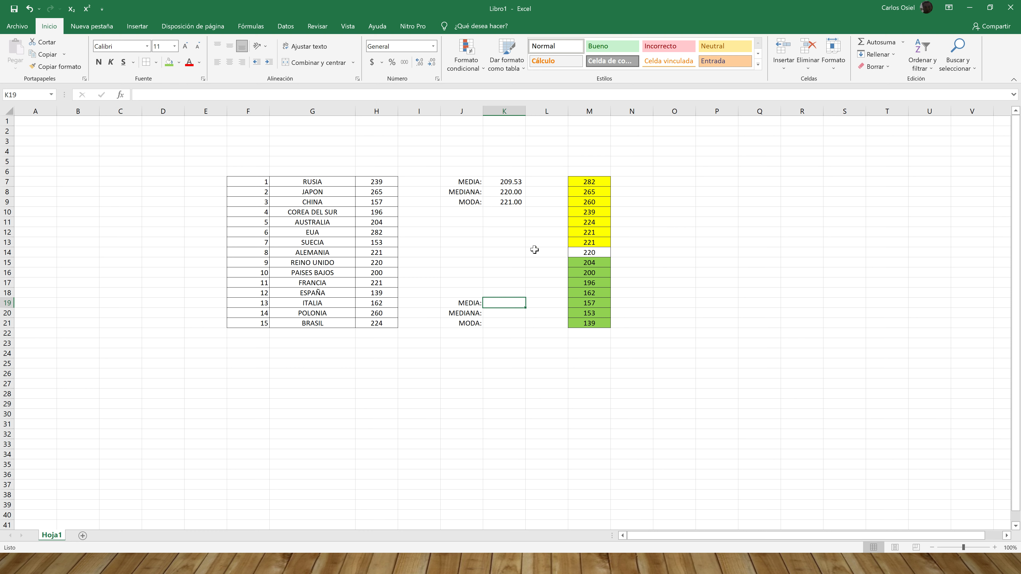
pyautogui.click(519, 323)
pyautogui.click(505, 305)
pyautogui.write('=PROMEDIO')
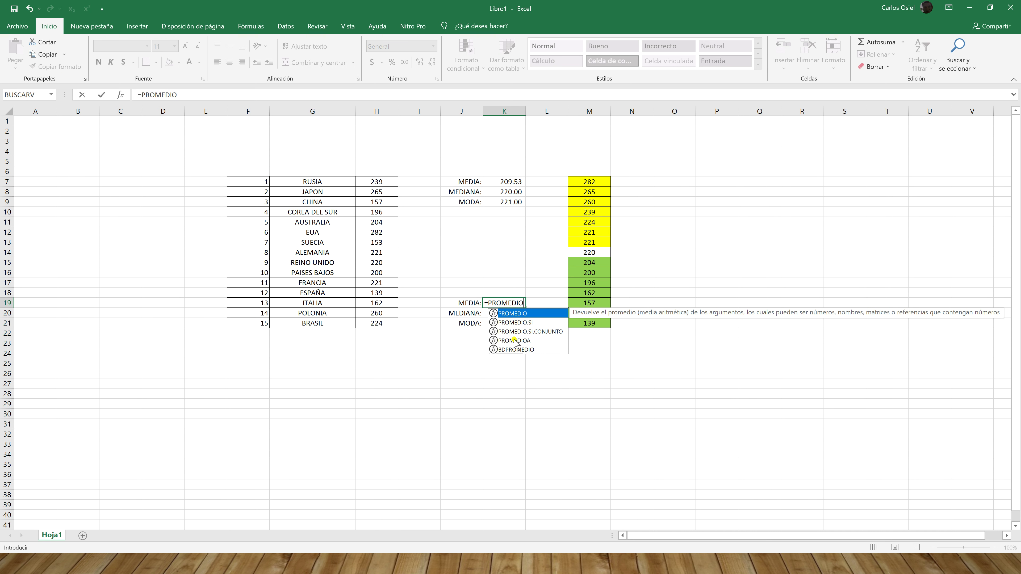
pyautogui.write('(')
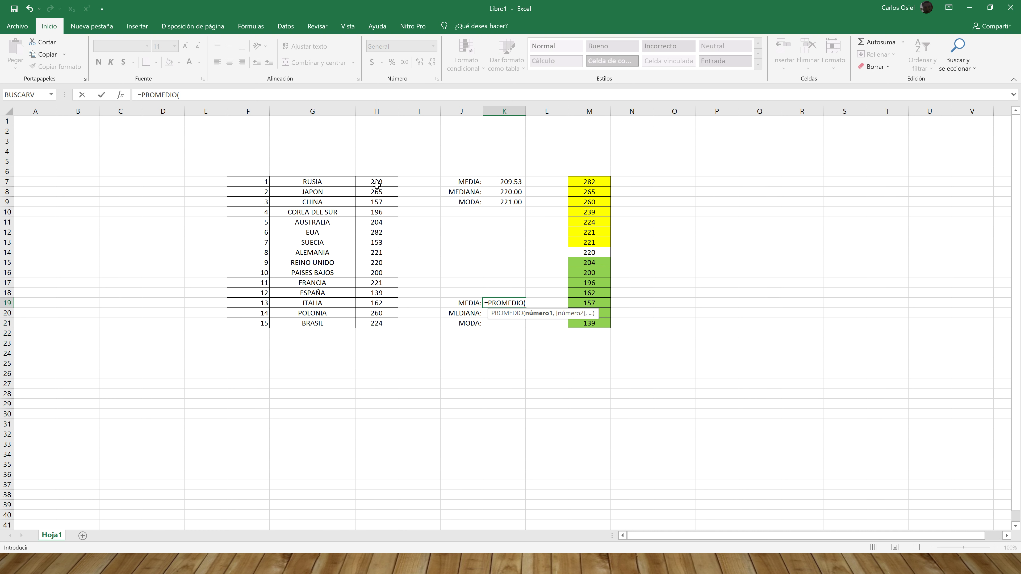
pyautogui.moveTo(377, 181); pyautogui.dragTo(375, 320)
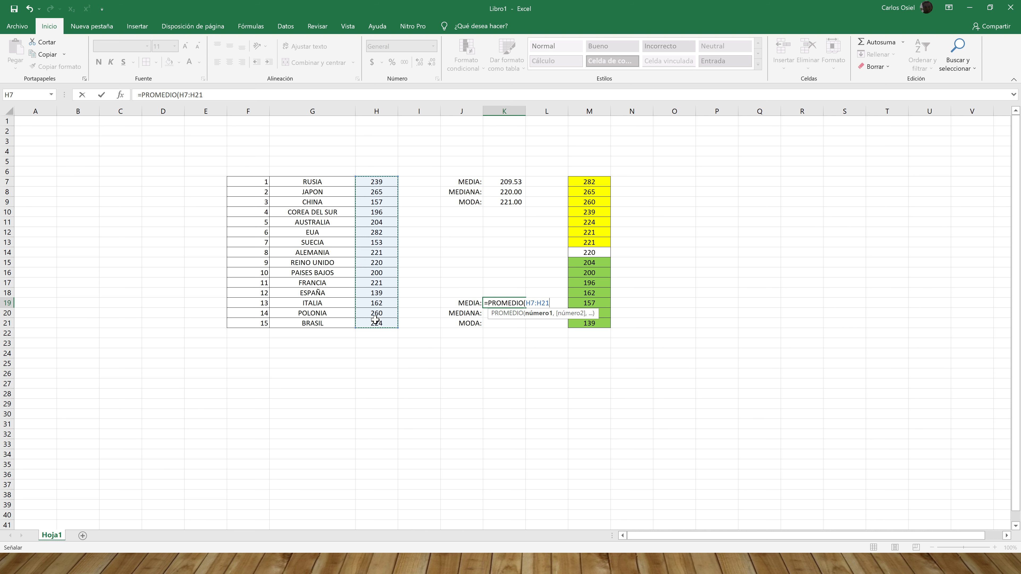
pyautogui.write(')')
pyautogui.press('Return')
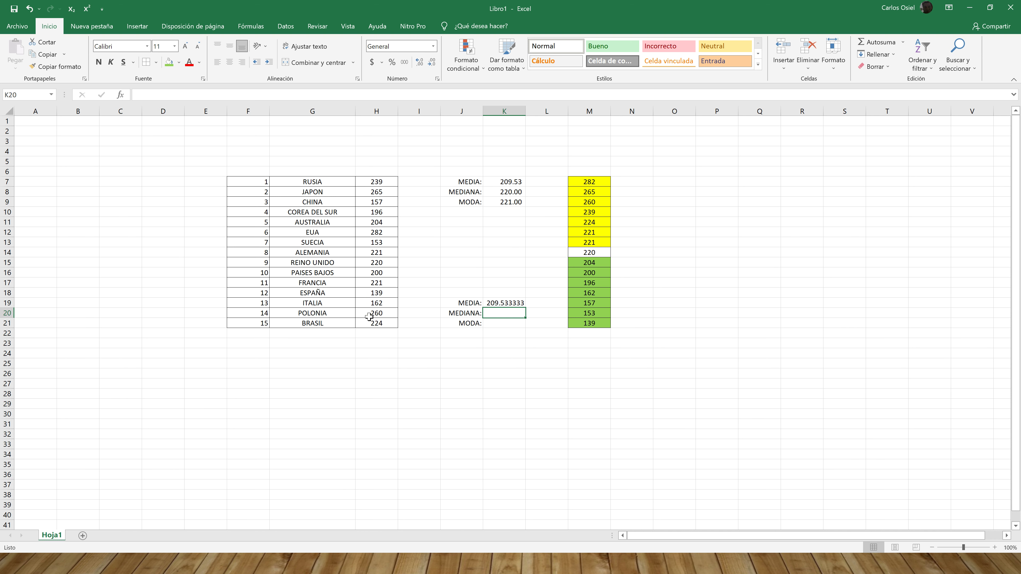
# - Copy the number format of K7 onto K19:K21 and review the mean formula in K19
pyautogui.click(502, 183)
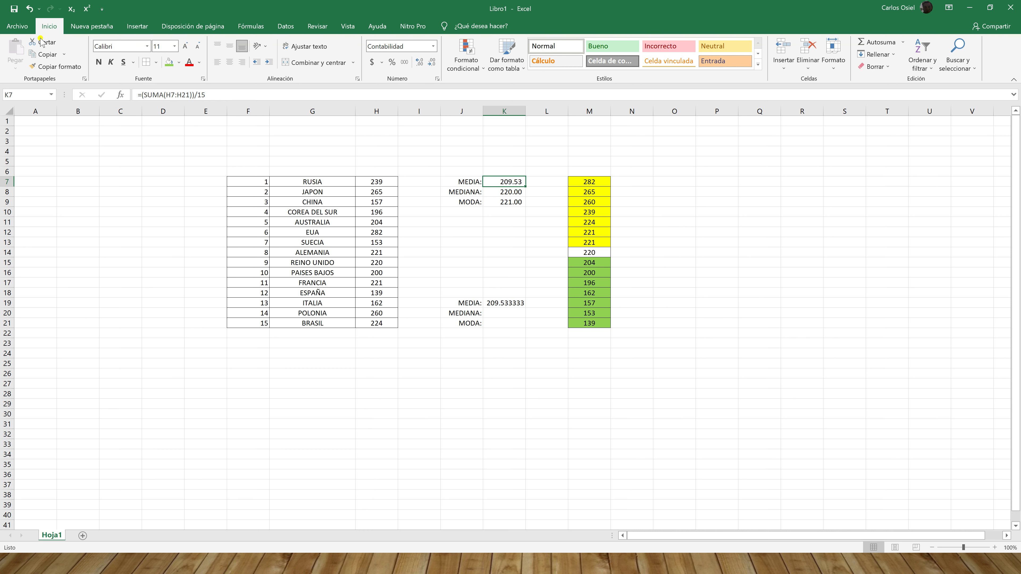
pyautogui.click(42, 65)
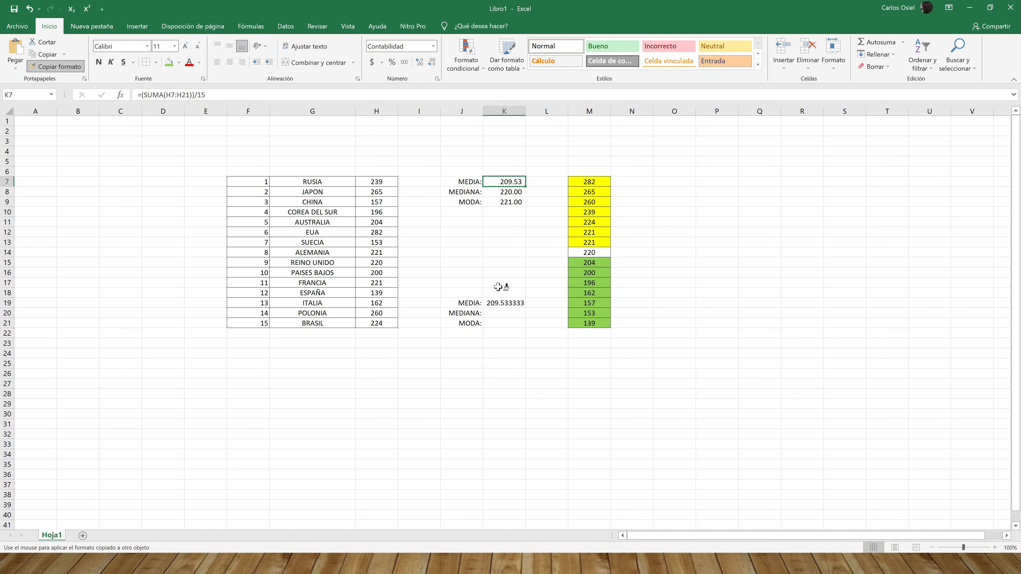
pyautogui.moveTo(502, 301); pyautogui.dragTo(507, 324)
pyautogui.click(524, 273)
pyautogui.click(514, 362)
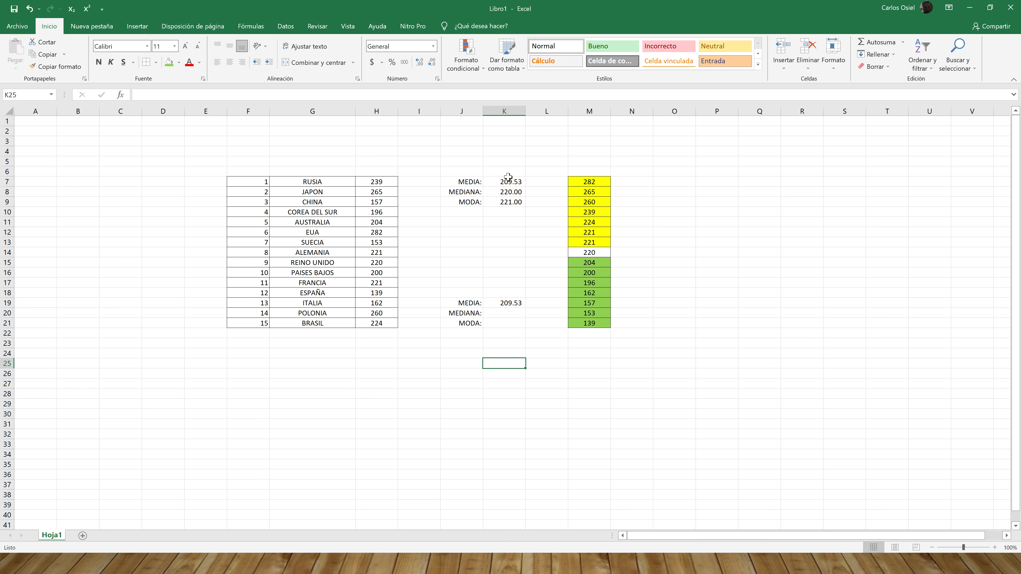
pyautogui.click(513, 304)
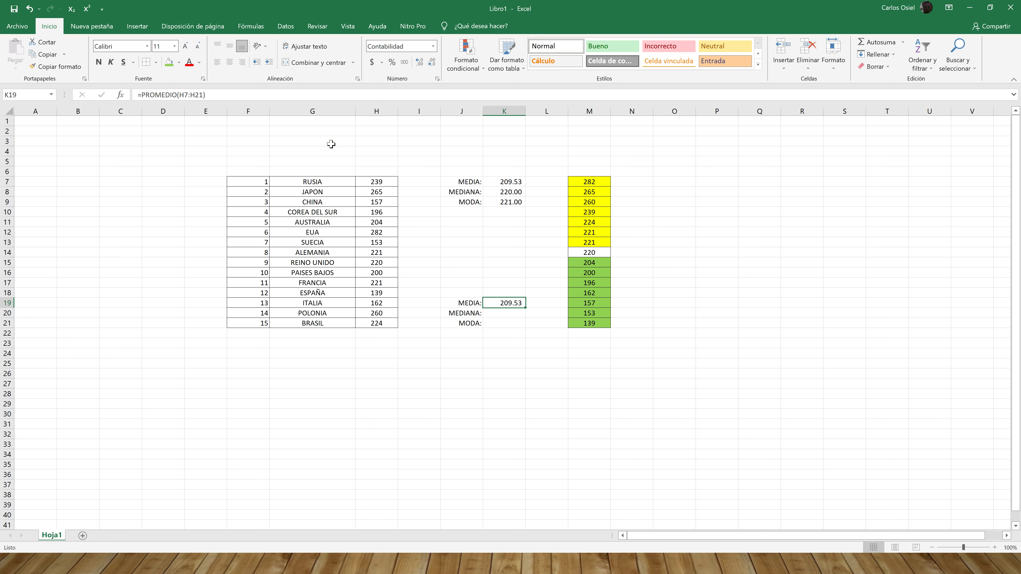
# - Check the manual mean and median in K7:K8, and calculate the median in K20 with the formula =MEDIANA(H7:H21)
pyautogui.click(507, 180)
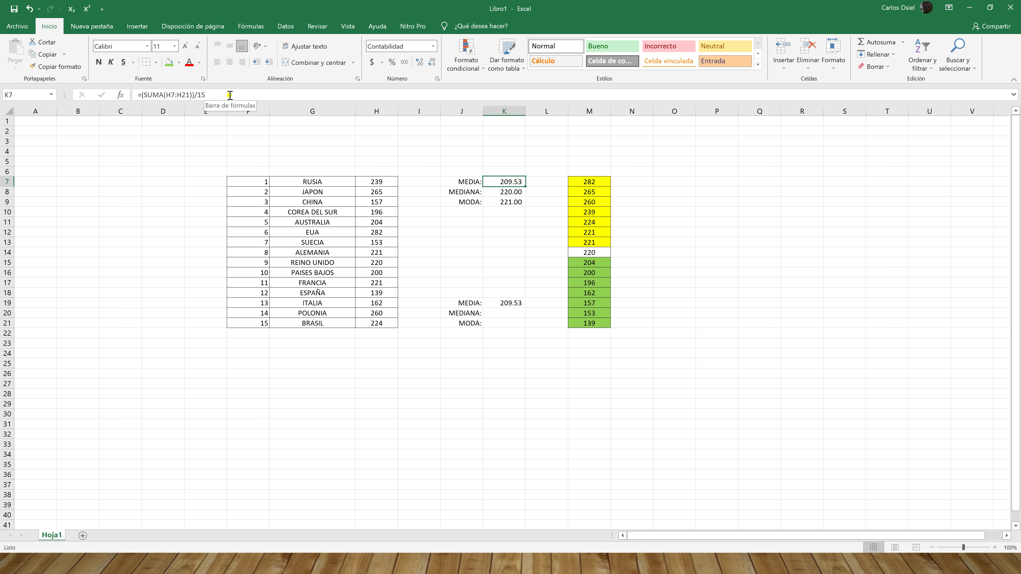
pyautogui.click(515, 196)
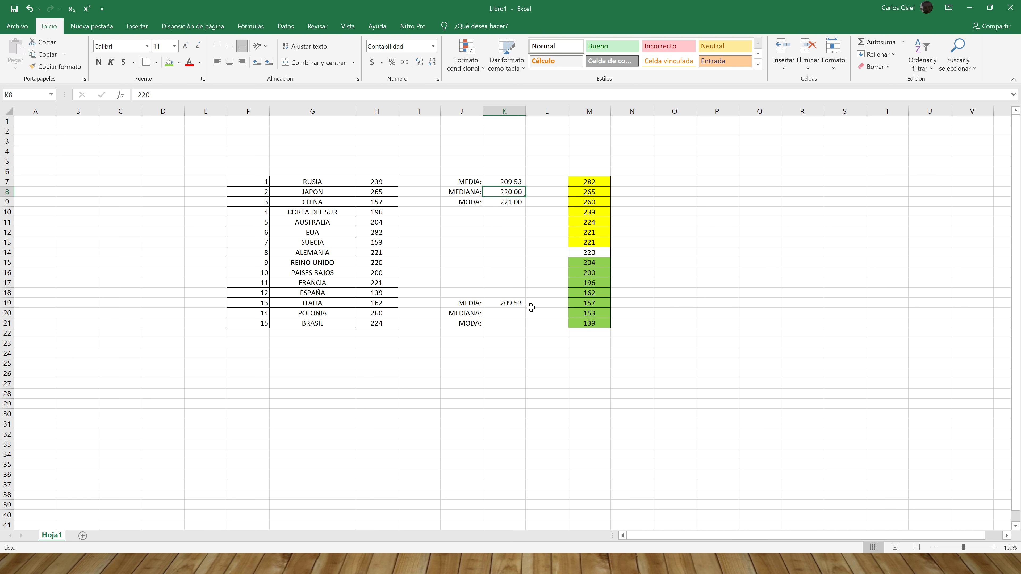
pyautogui.click(515, 313)
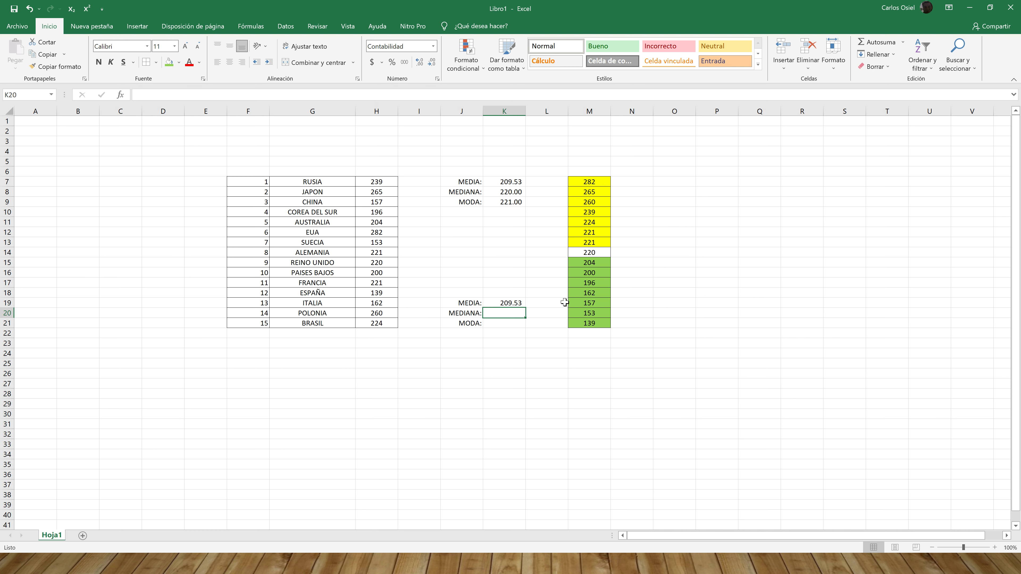
pyautogui.write('=MEDIANA(')
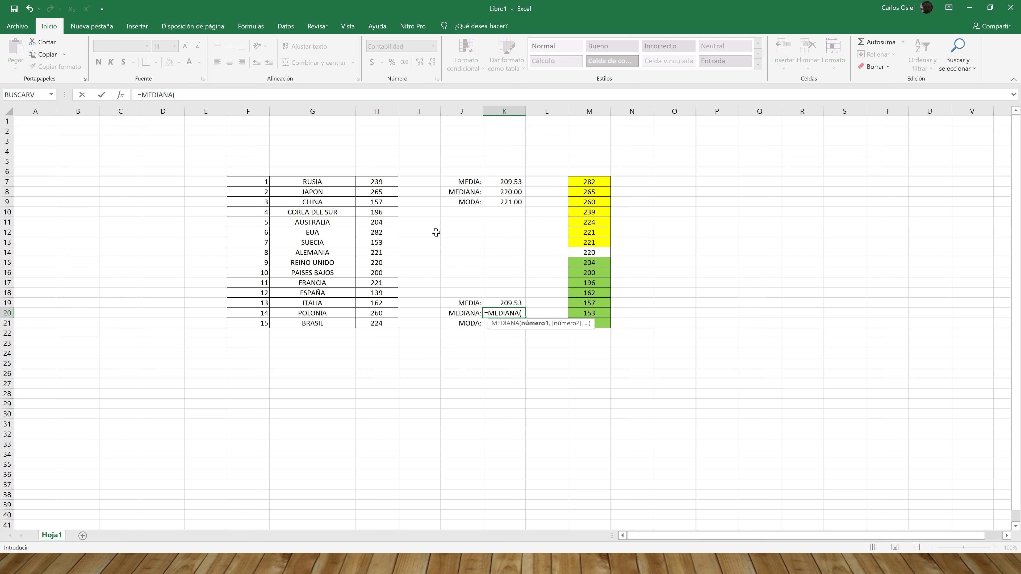
pyautogui.moveTo(386, 182); pyautogui.dragTo(376, 319)
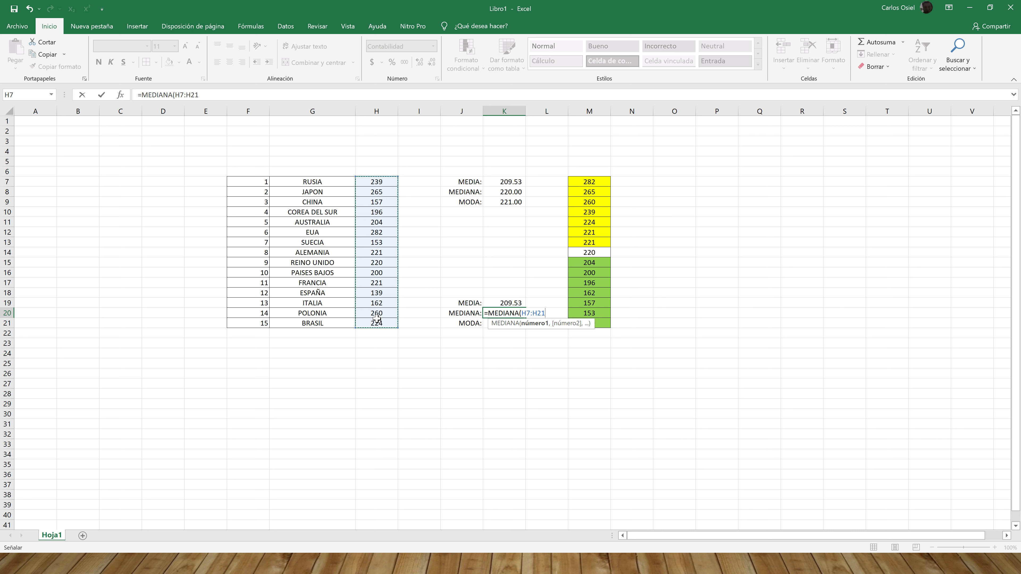
pyautogui.write(')')
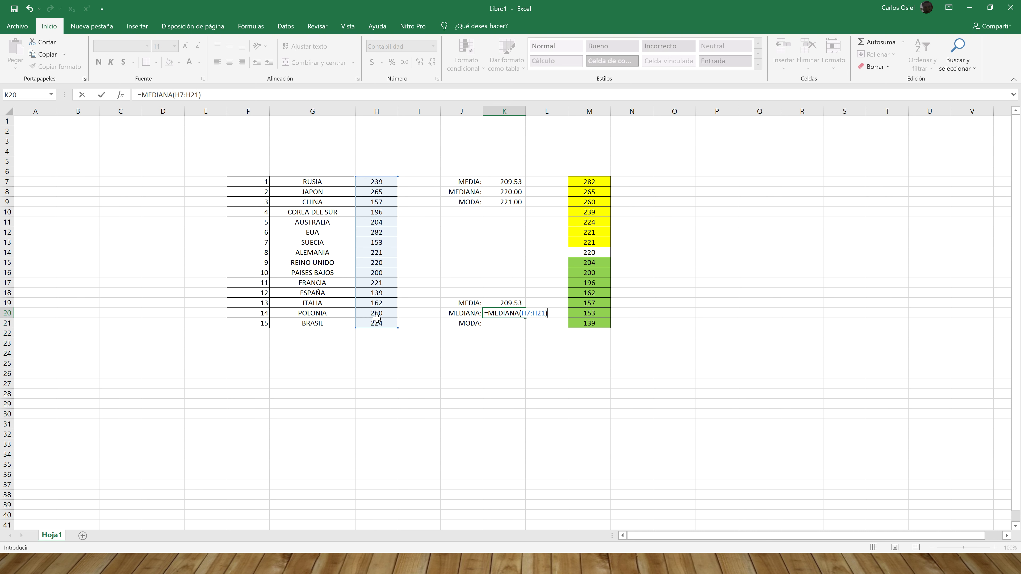
pyautogui.press('Return')
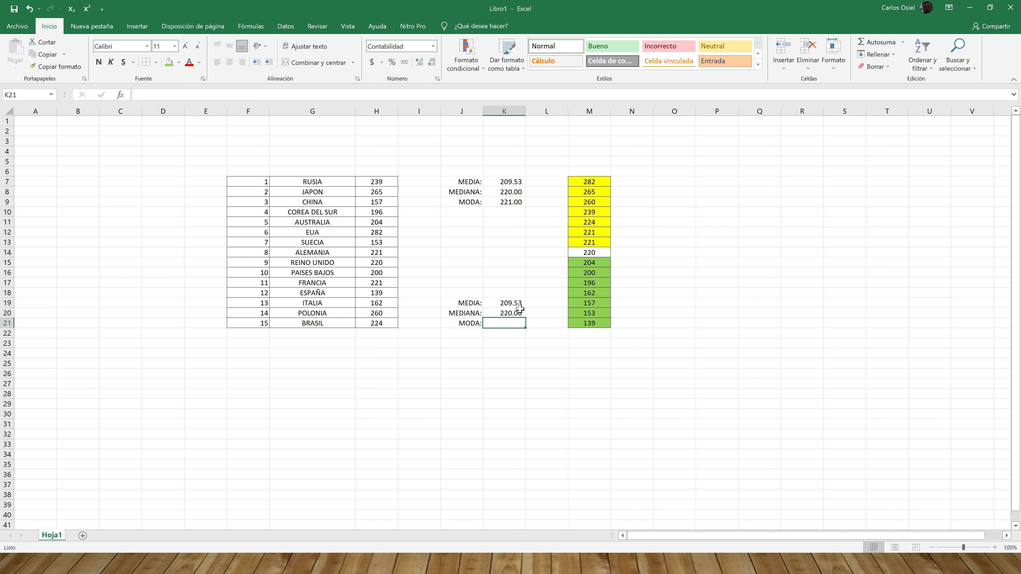
# - Calculate the mode in K21 with the formula =MODA(H7:H21)
pyautogui.write('=MODA')
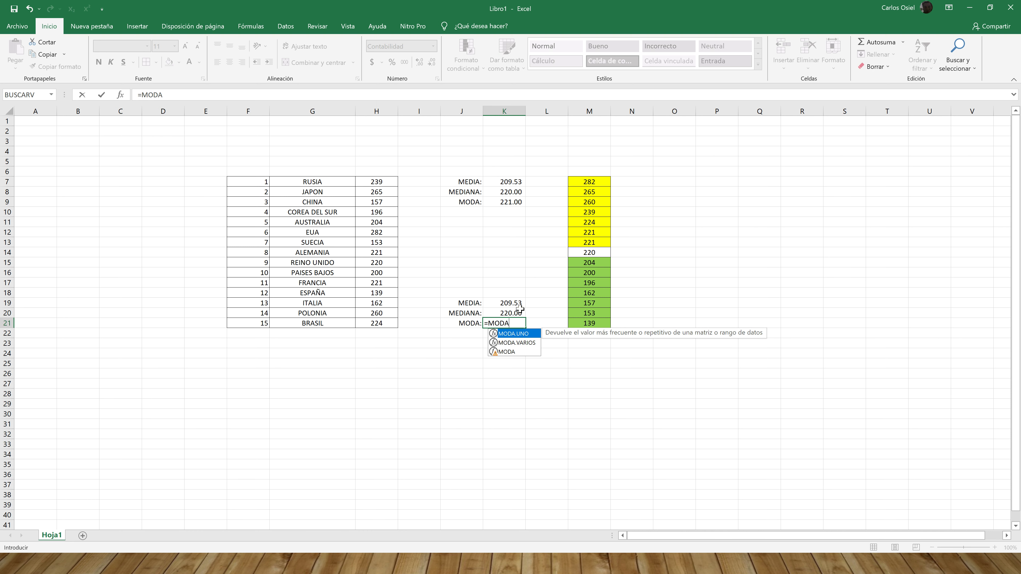
pyautogui.write('(')
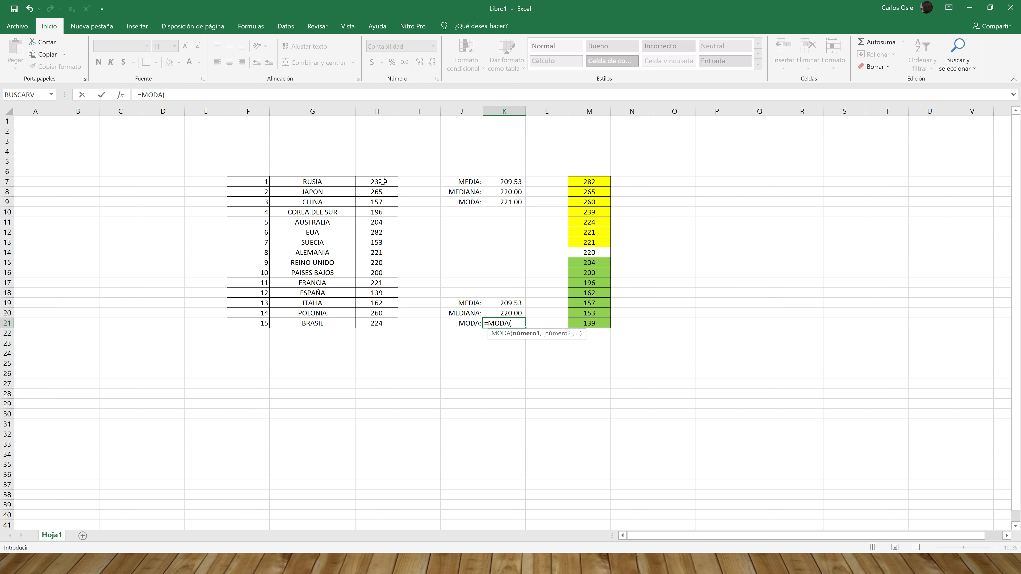
pyautogui.moveTo(382, 179); pyautogui.dragTo(377, 322)
pyautogui.press('Return')
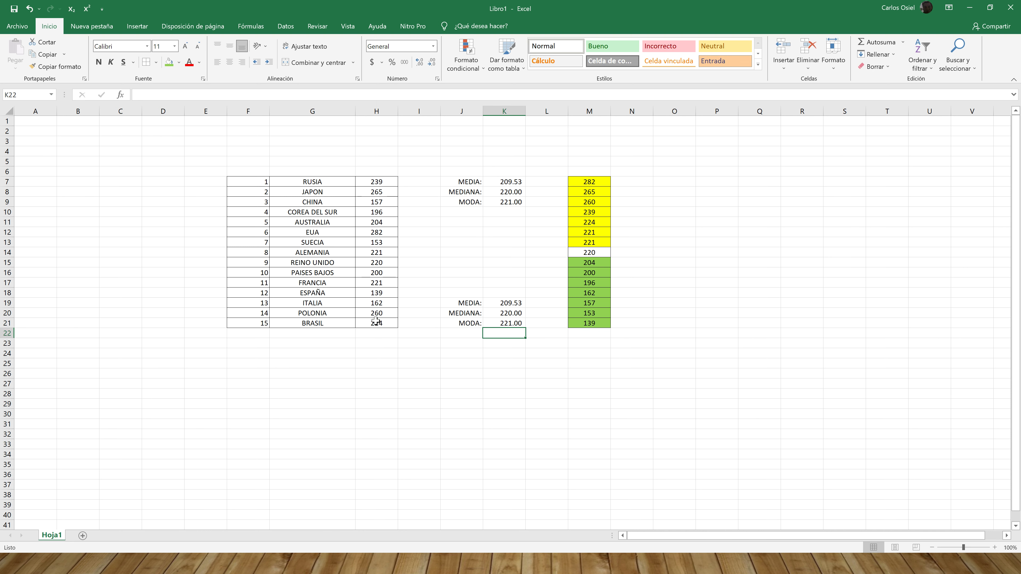
# - Examine the PROMEDIO, MEDIANA and MODA formulas in K19:K21 with their source range, and compare them with the manual entries in K7:K9
pyautogui.click(500, 324)
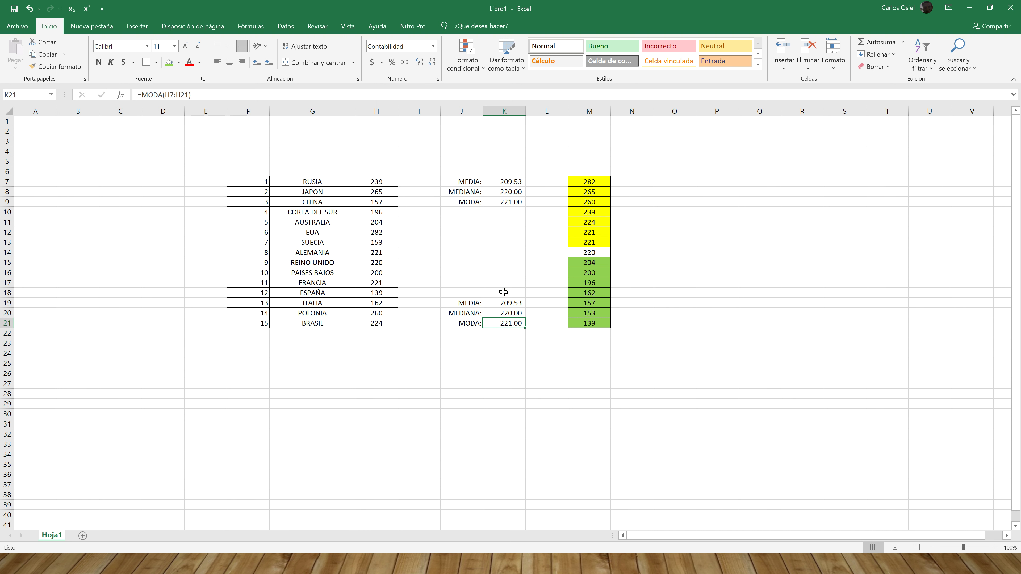
pyautogui.click(505, 300)
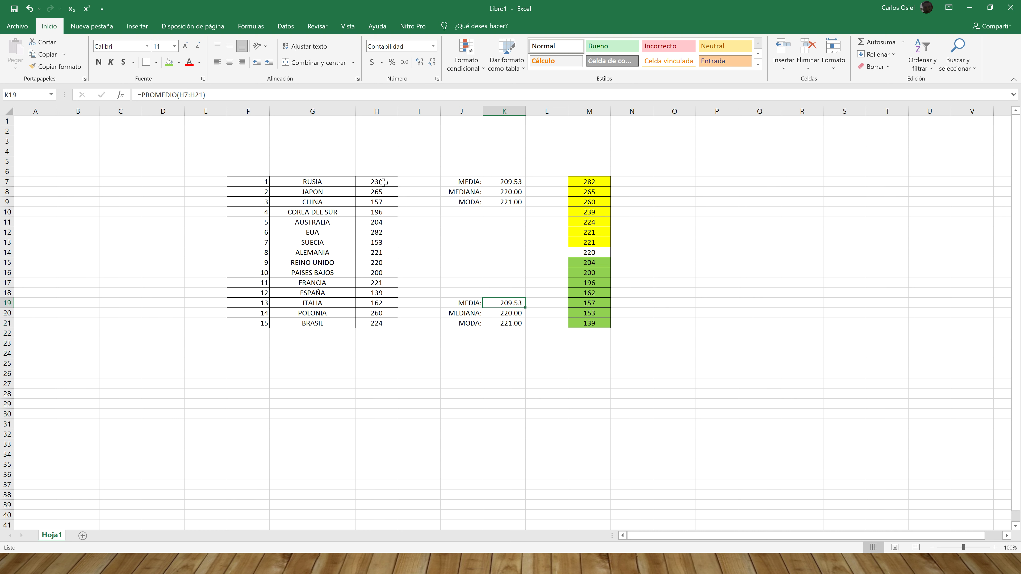
pyautogui.doubleClick(509, 303)
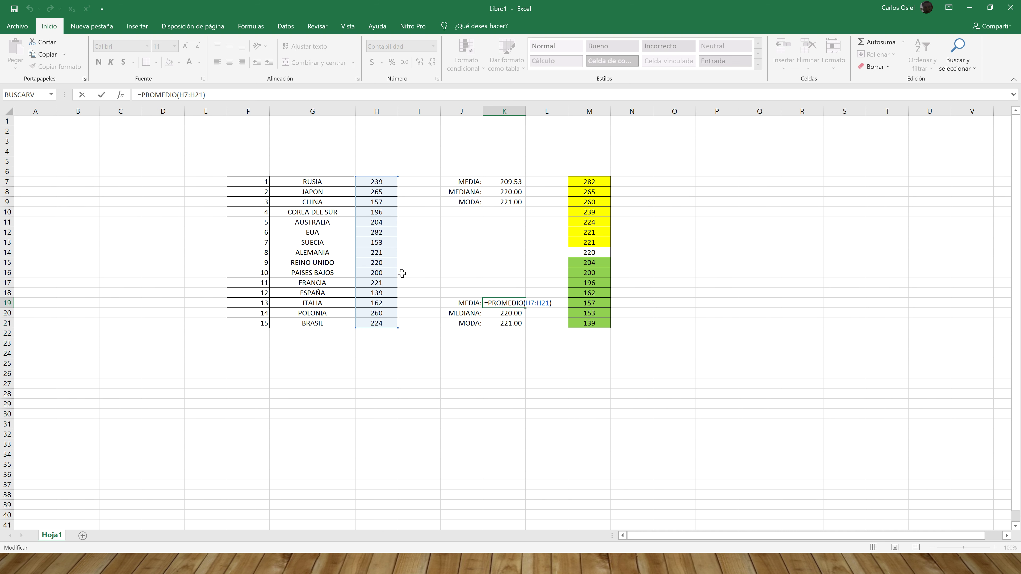
pyautogui.press('Escape')
pyautogui.click(507, 315)
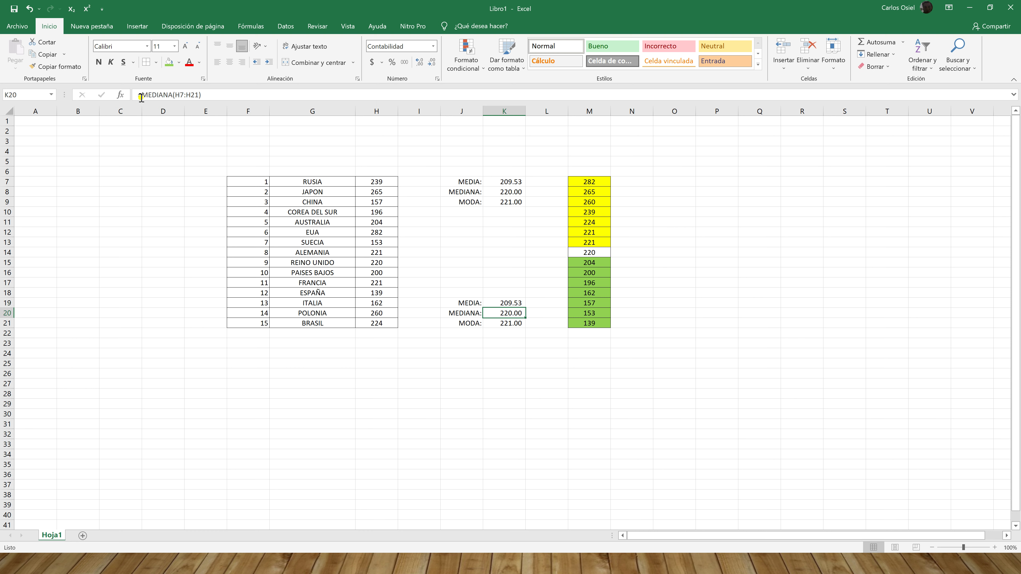
pyautogui.doubleClick(506, 313)
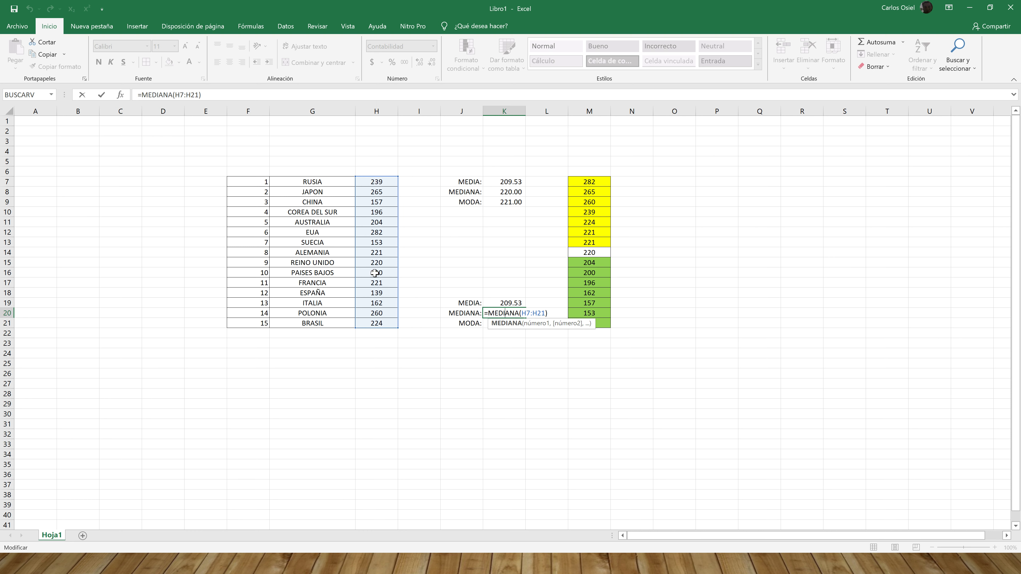
pyautogui.press('Escape')
pyautogui.click(510, 322)
pyautogui.doubleClick(511, 322)
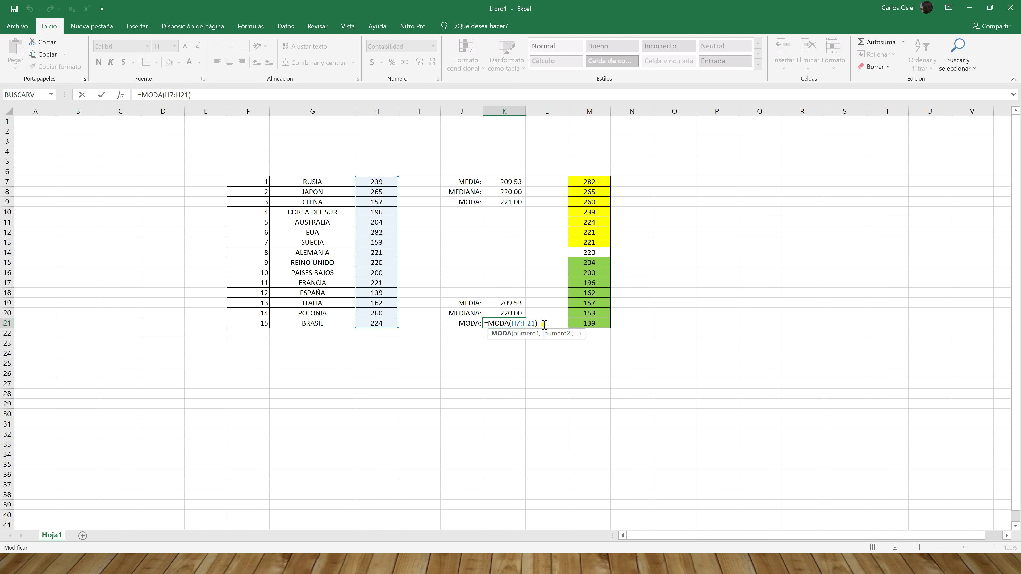
pyautogui.hotkey('ctrl', 'Return')
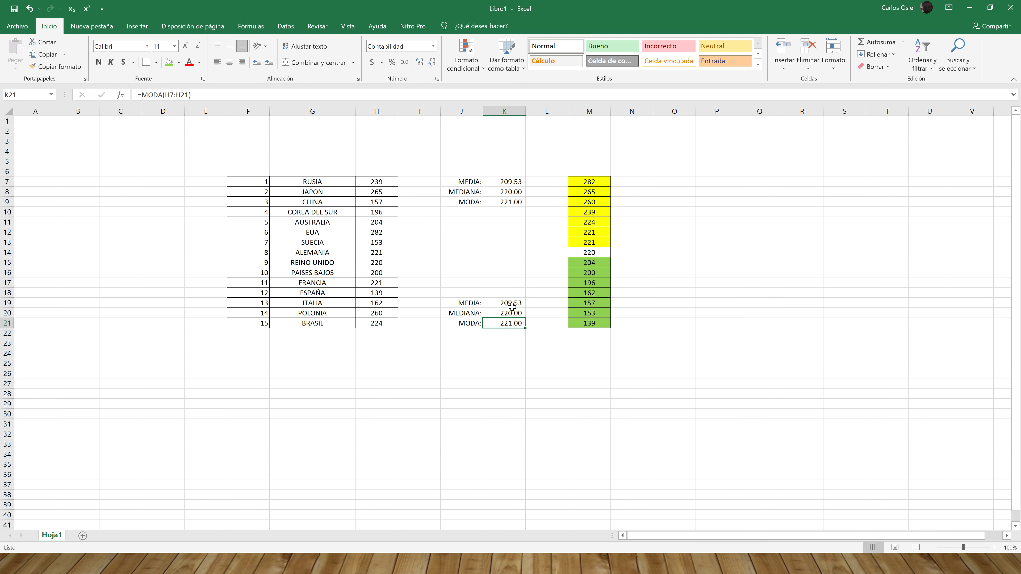
pyautogui.click(513, 183)
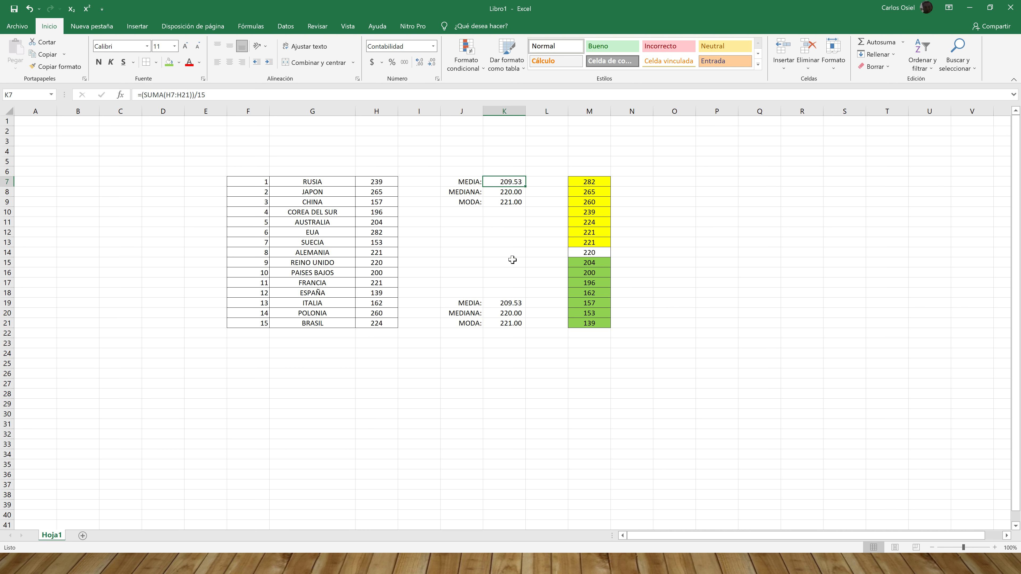
pyautogui.click(519, 192)
pyautogui.click(514, 202)
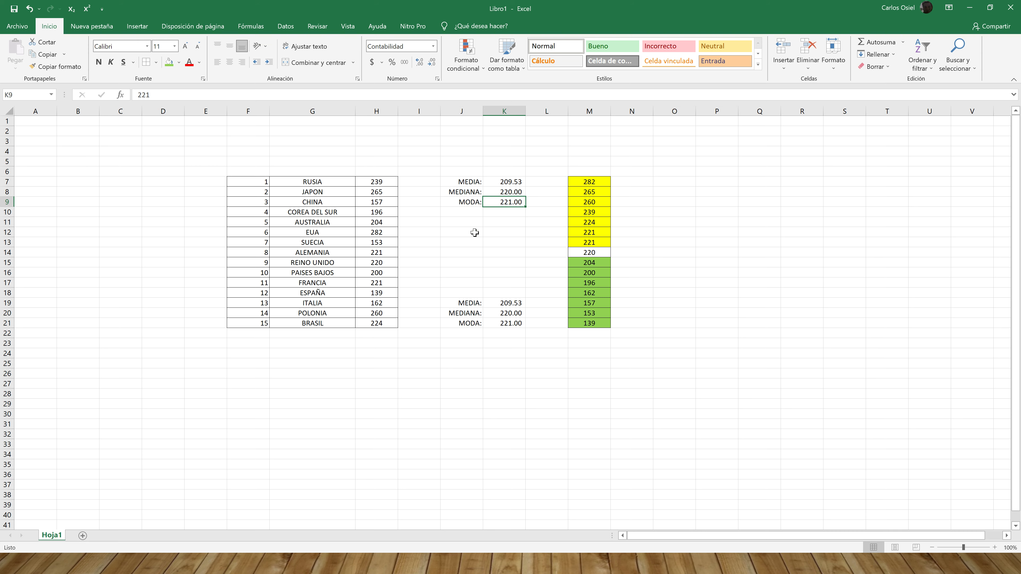
# - Switch to the Jamboard in Chrome, go to frame 2 and draw a red arrow from exercise 3a into the blank area beside the page
pyautogui.hotkey('alt', 'Tab')
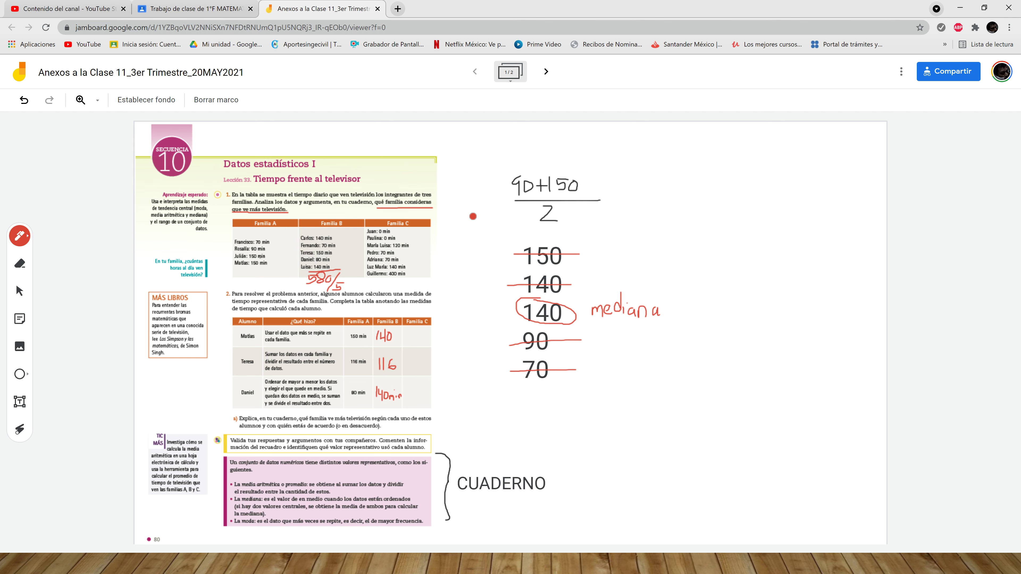
pyautogui.click(545, 73)
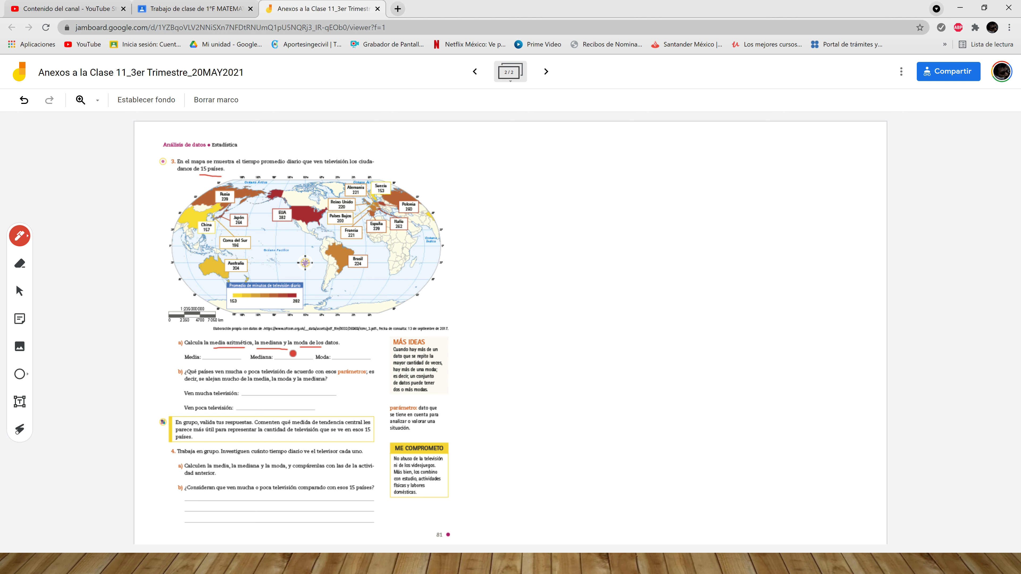
pyautogui.moveTo(374, 349)
pyautogui.mouseDown()
pyautogui.moveTo(513, 299)
pyautogui.moveTo(522, 309)
pyautogui.mouseUp()
# - Add a text label reading CUADERNO at the tip of the red arrow
pyautogui.click(27, 402)
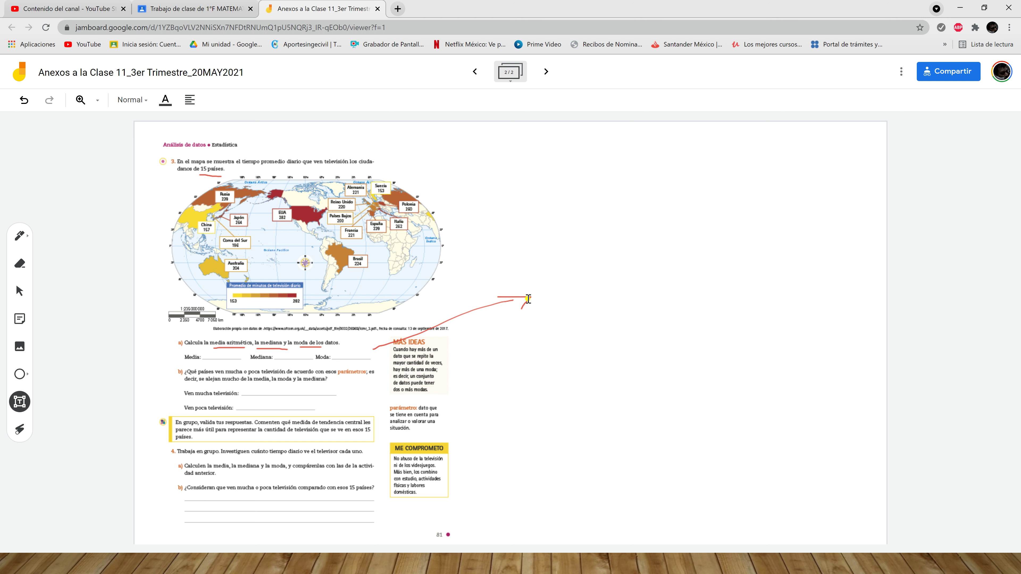
pyautogui.click(542, 292)
pyautogui.write('C')
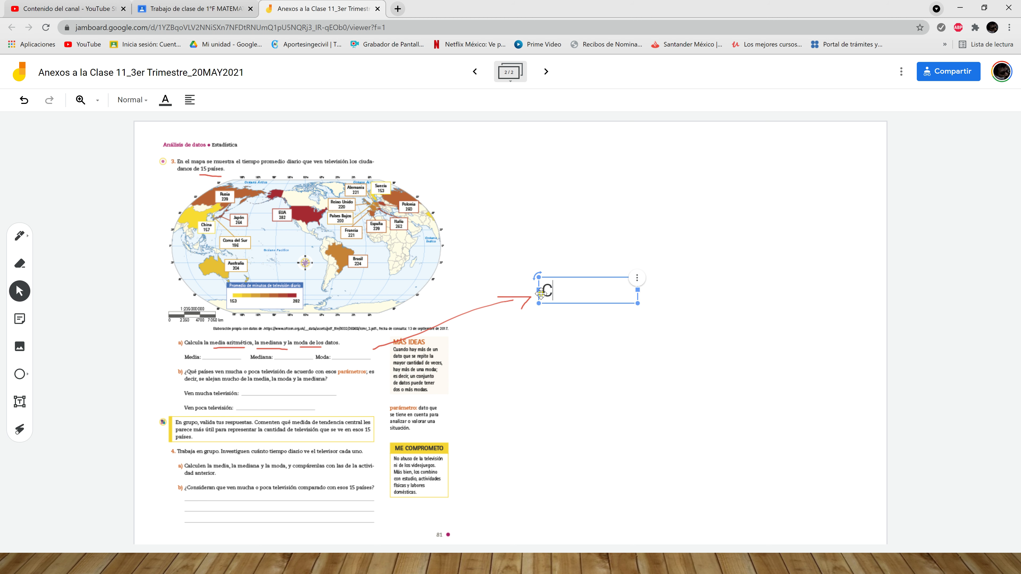
pyautogui.write('UADERNO')
pyautogui.click(599, 361)
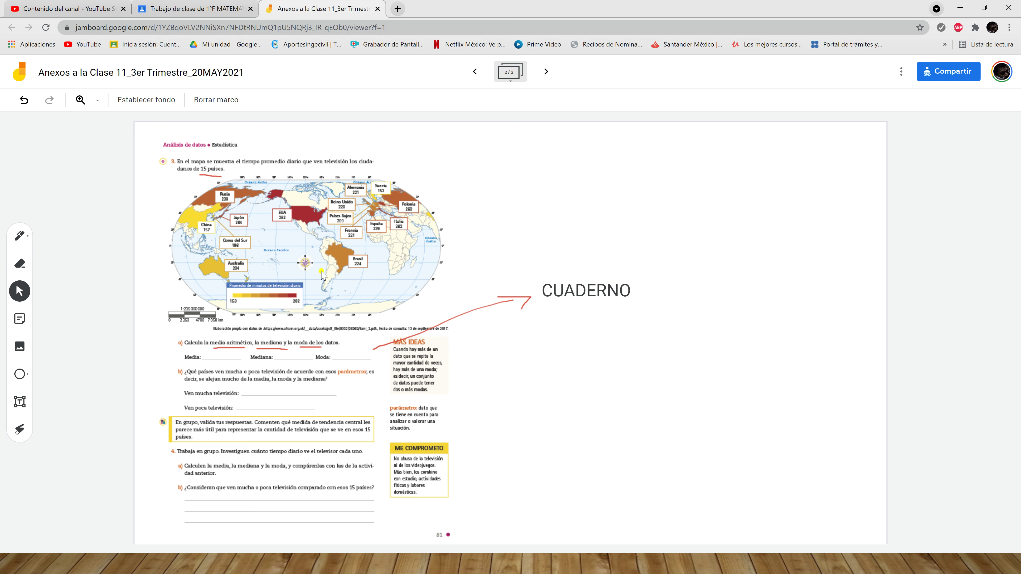
# - Return to the Excel workbook and compare the manual results in K7:K9 with the function results in K19:K21, checking against the Jamboard exercise
pyautogui.hotkey('alt', 'Tab')
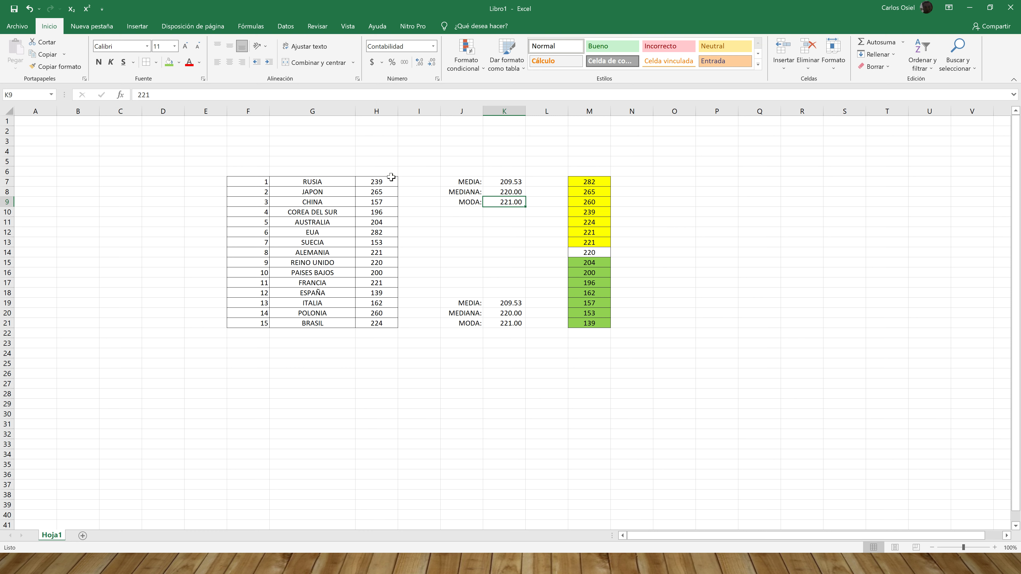
pyautogui.click(504, 183)
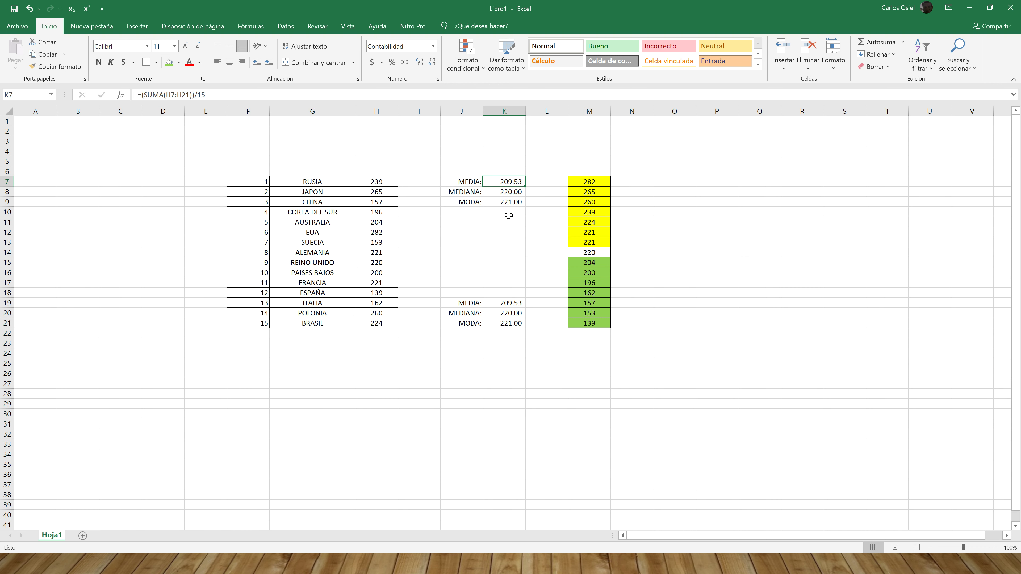
pyautogui.hotkey('alt', 'Tab')
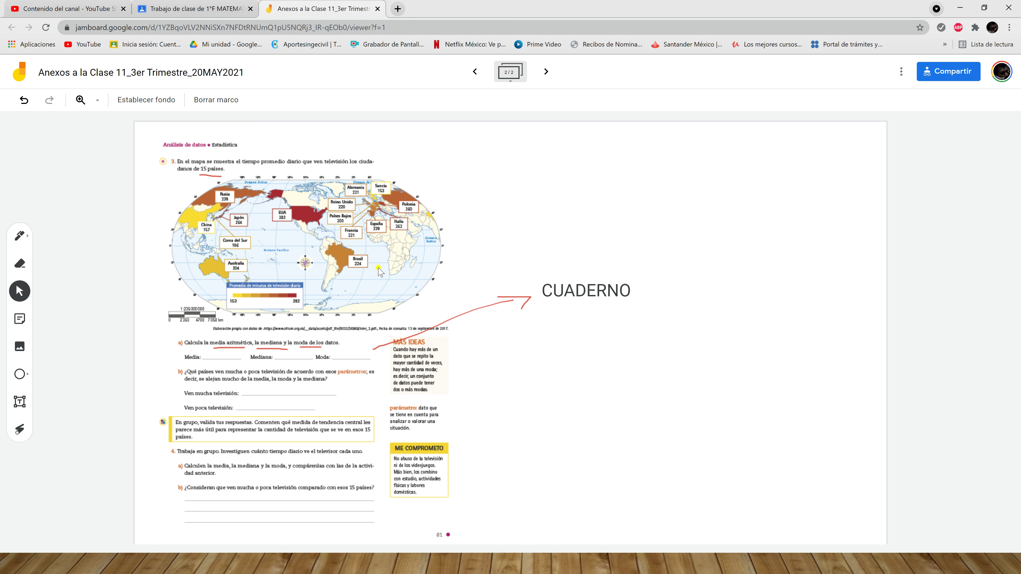
pyautogui.hotkey('alt', 'Tab')
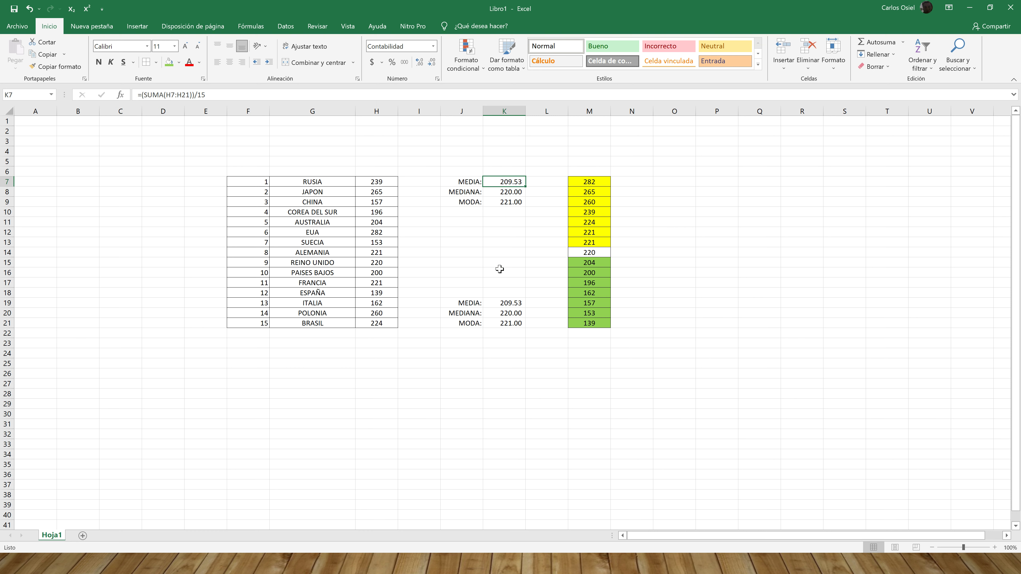
pyautogui.click(500, 303)
pyautogui.click(501, 315)
pyautogui.click(502, 322)
pyautogui.click(497, 274)
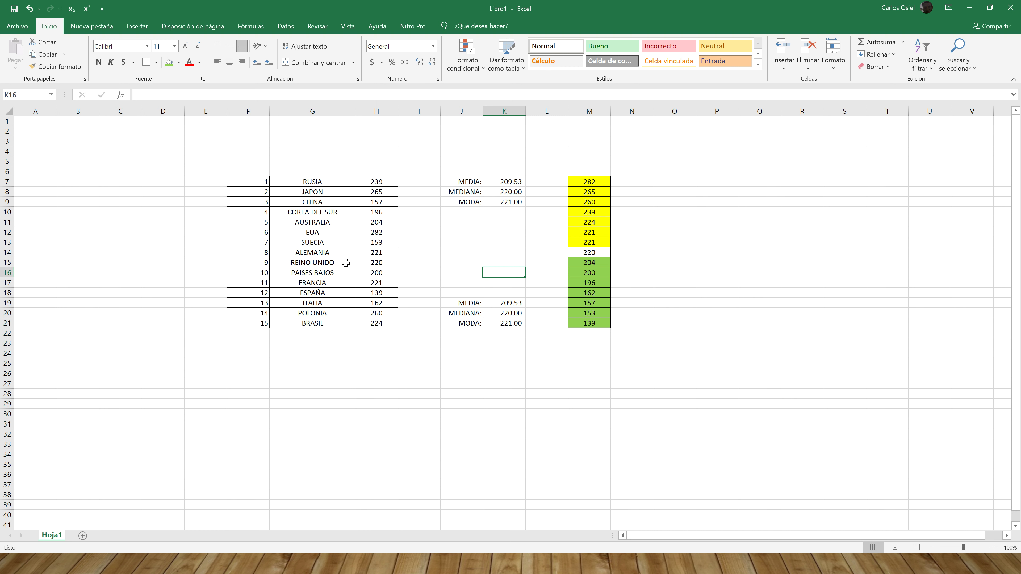
pyautogui.click(509, 185)
pyautogui.click(511, 193)
pyautogui.click(509, 202)
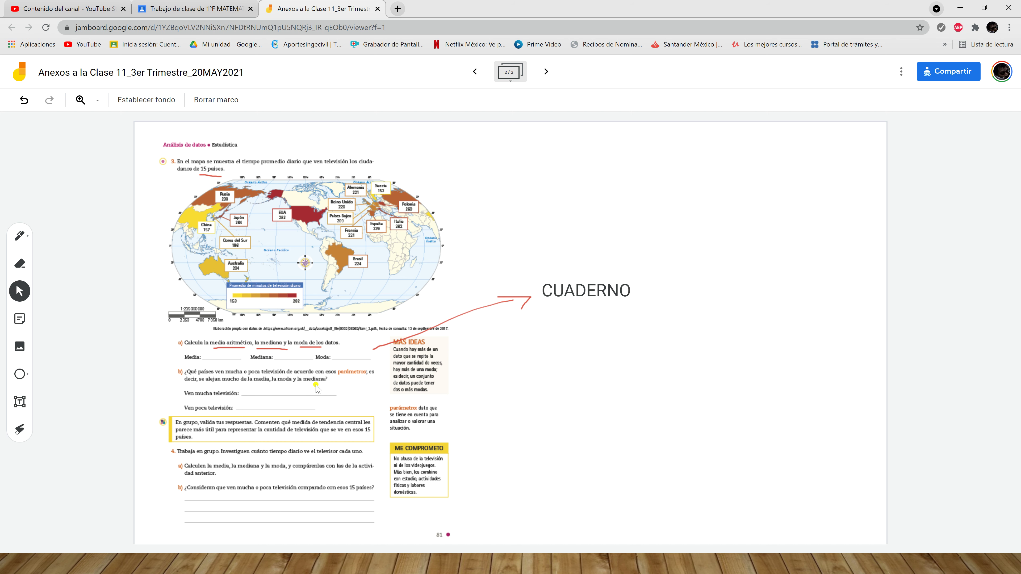
# - Switch back to the Excel workbook and examine the value for EUA in H12 and the lowest sorted values in M19:M21 for exercise 3b
pyautogui.hotkey('alt', 'Tab')
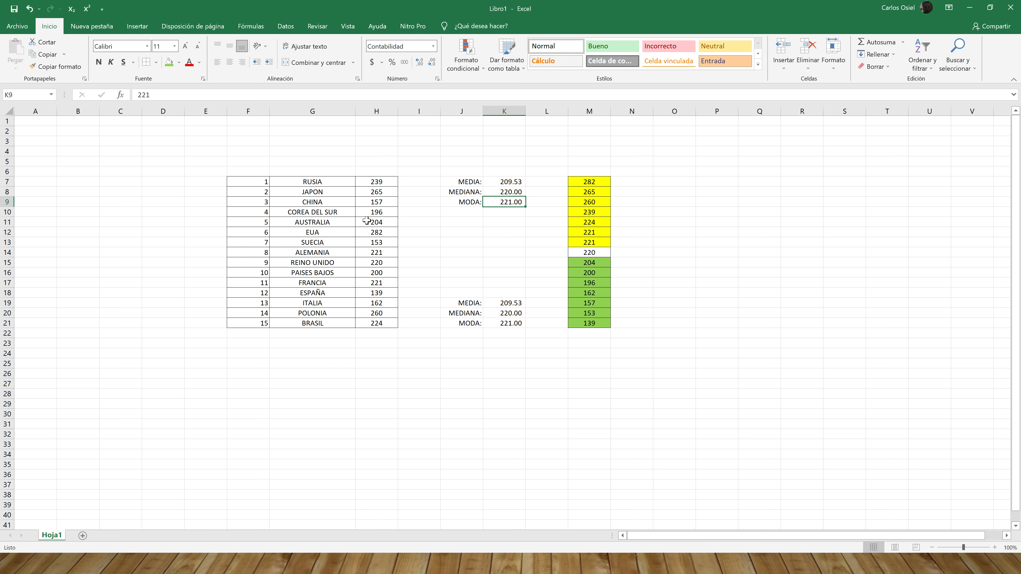
pyautogui.click(372, 233)
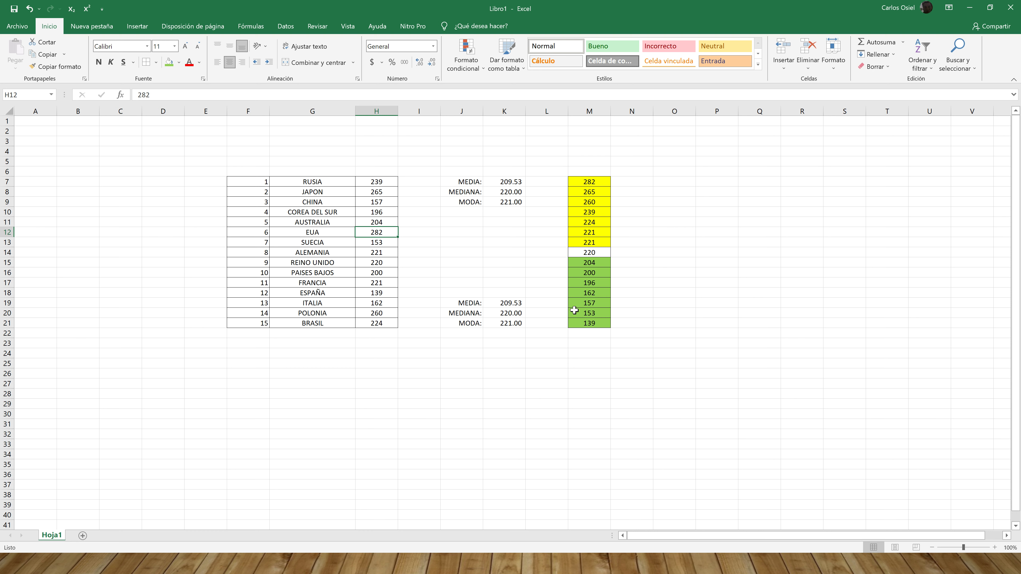
pyautogui.click(586, 325)
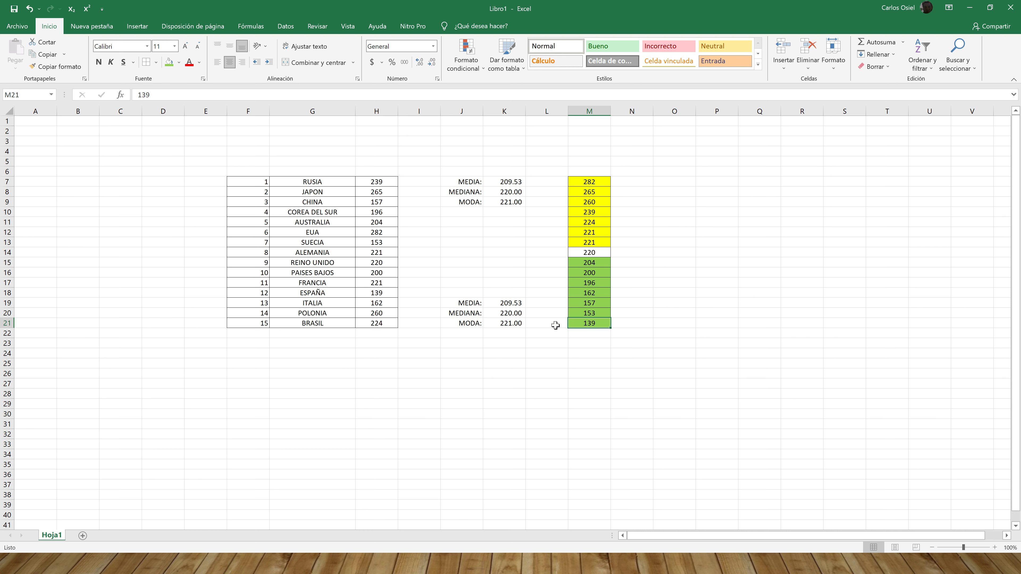
pyautogui.click(588, 314)
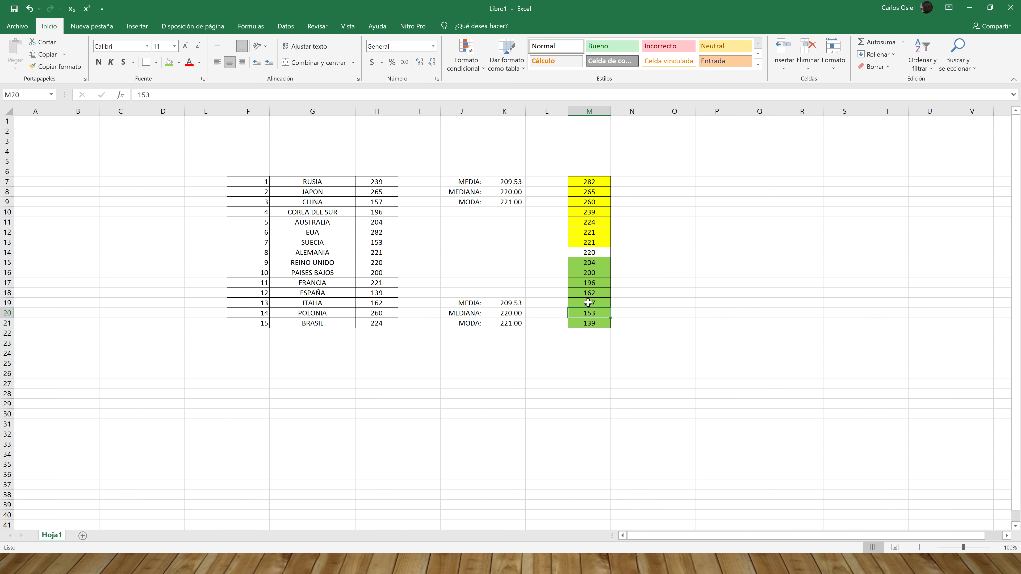
pyautogui.click(589, 302)
pyautogui.hotkey('alt', 'Tab')
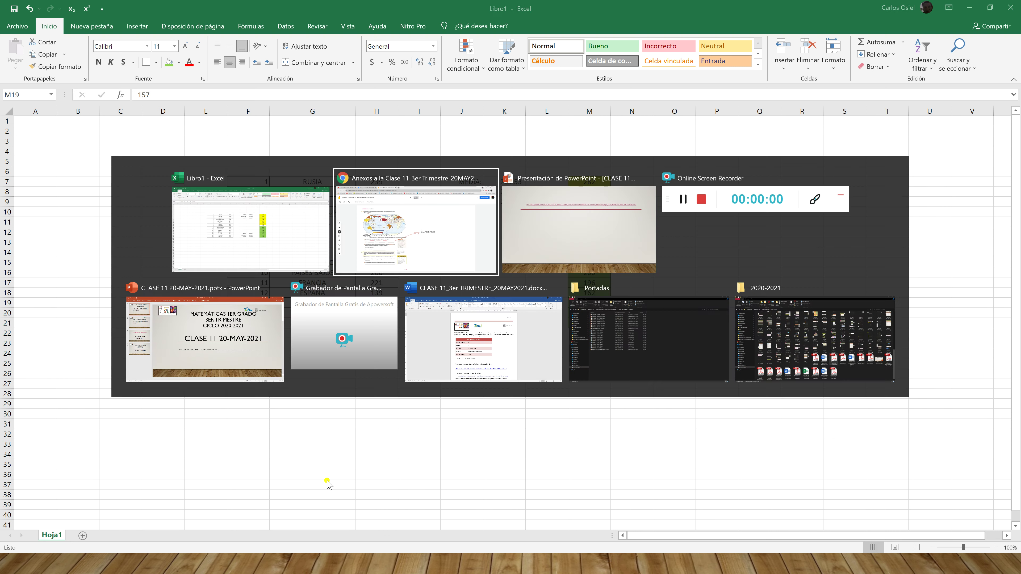